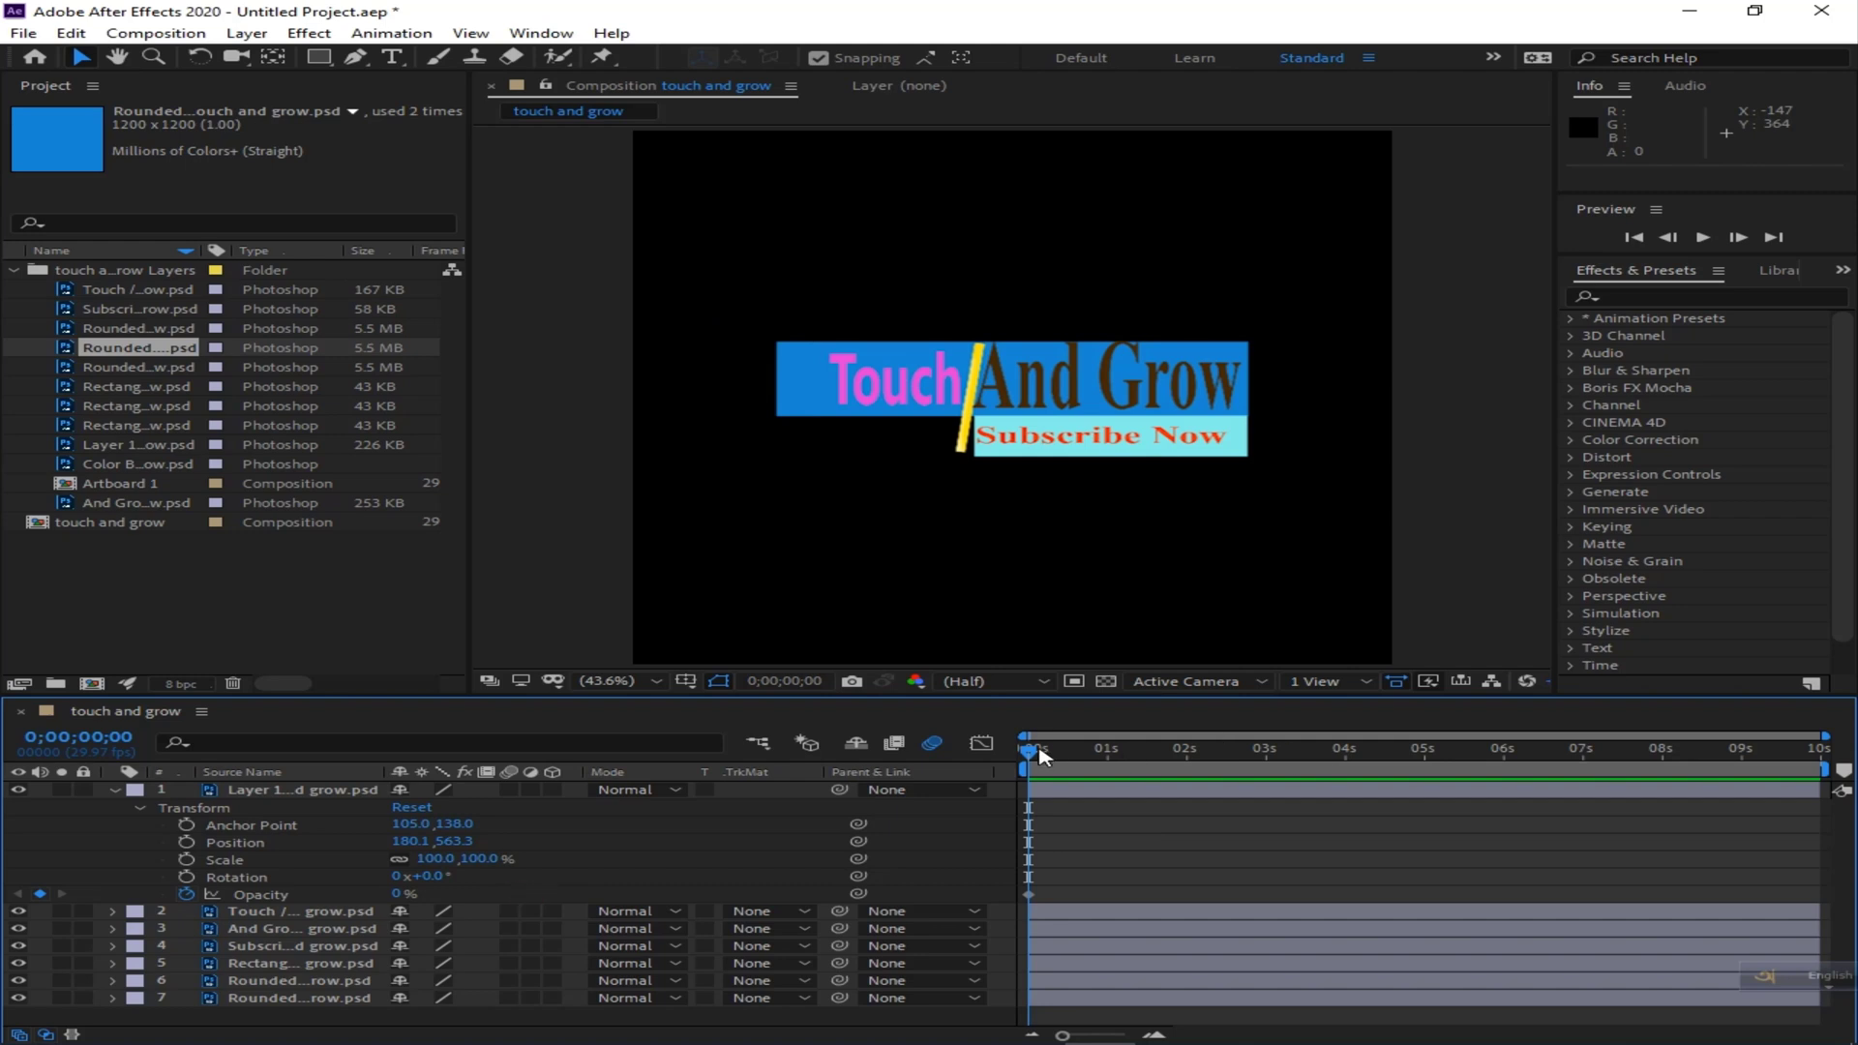
Add a 100% opacity keyframe at 0;00;01;00 on the book logo layer and preview the fade-in from the start.
{"action": "left_click_drag", "start_coordinate": [1031, 758], "coordinate": [1111, 763]}
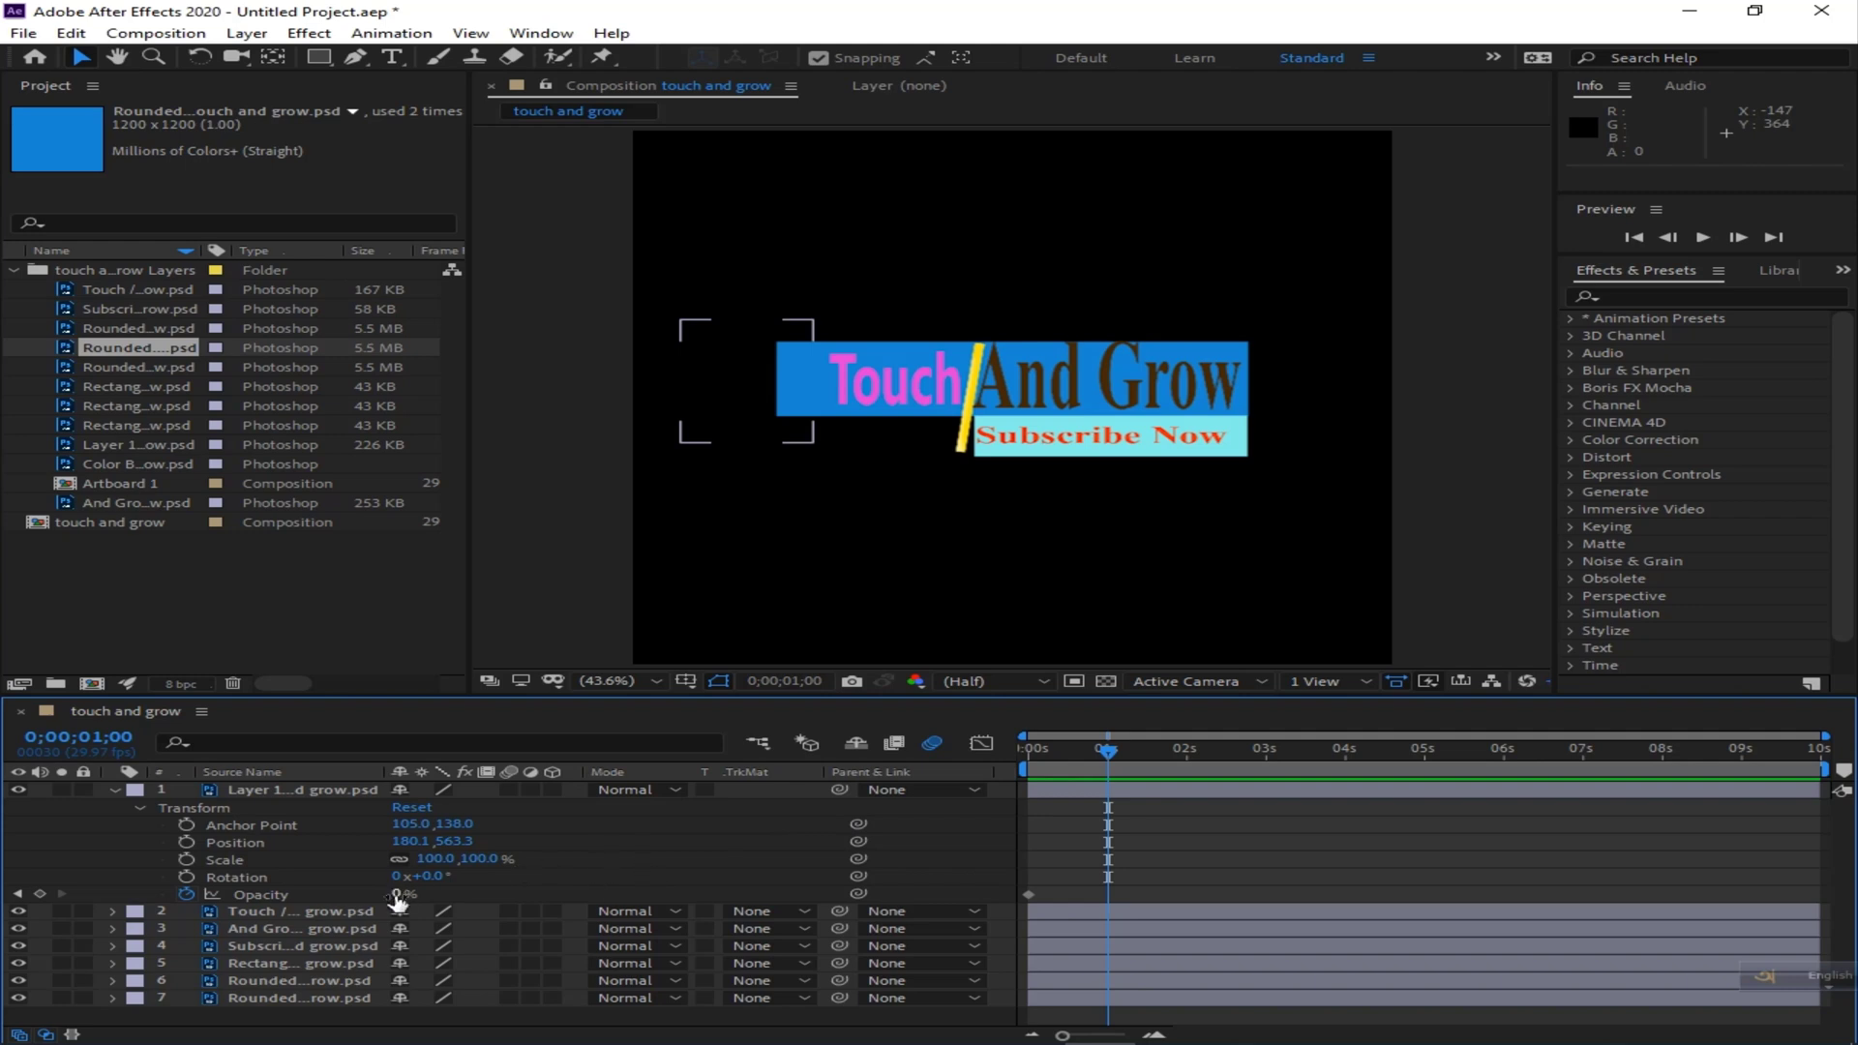
{"action": "left_click_drag", "start_coordinate": [395, 893], "coordinate": [724, 914]}
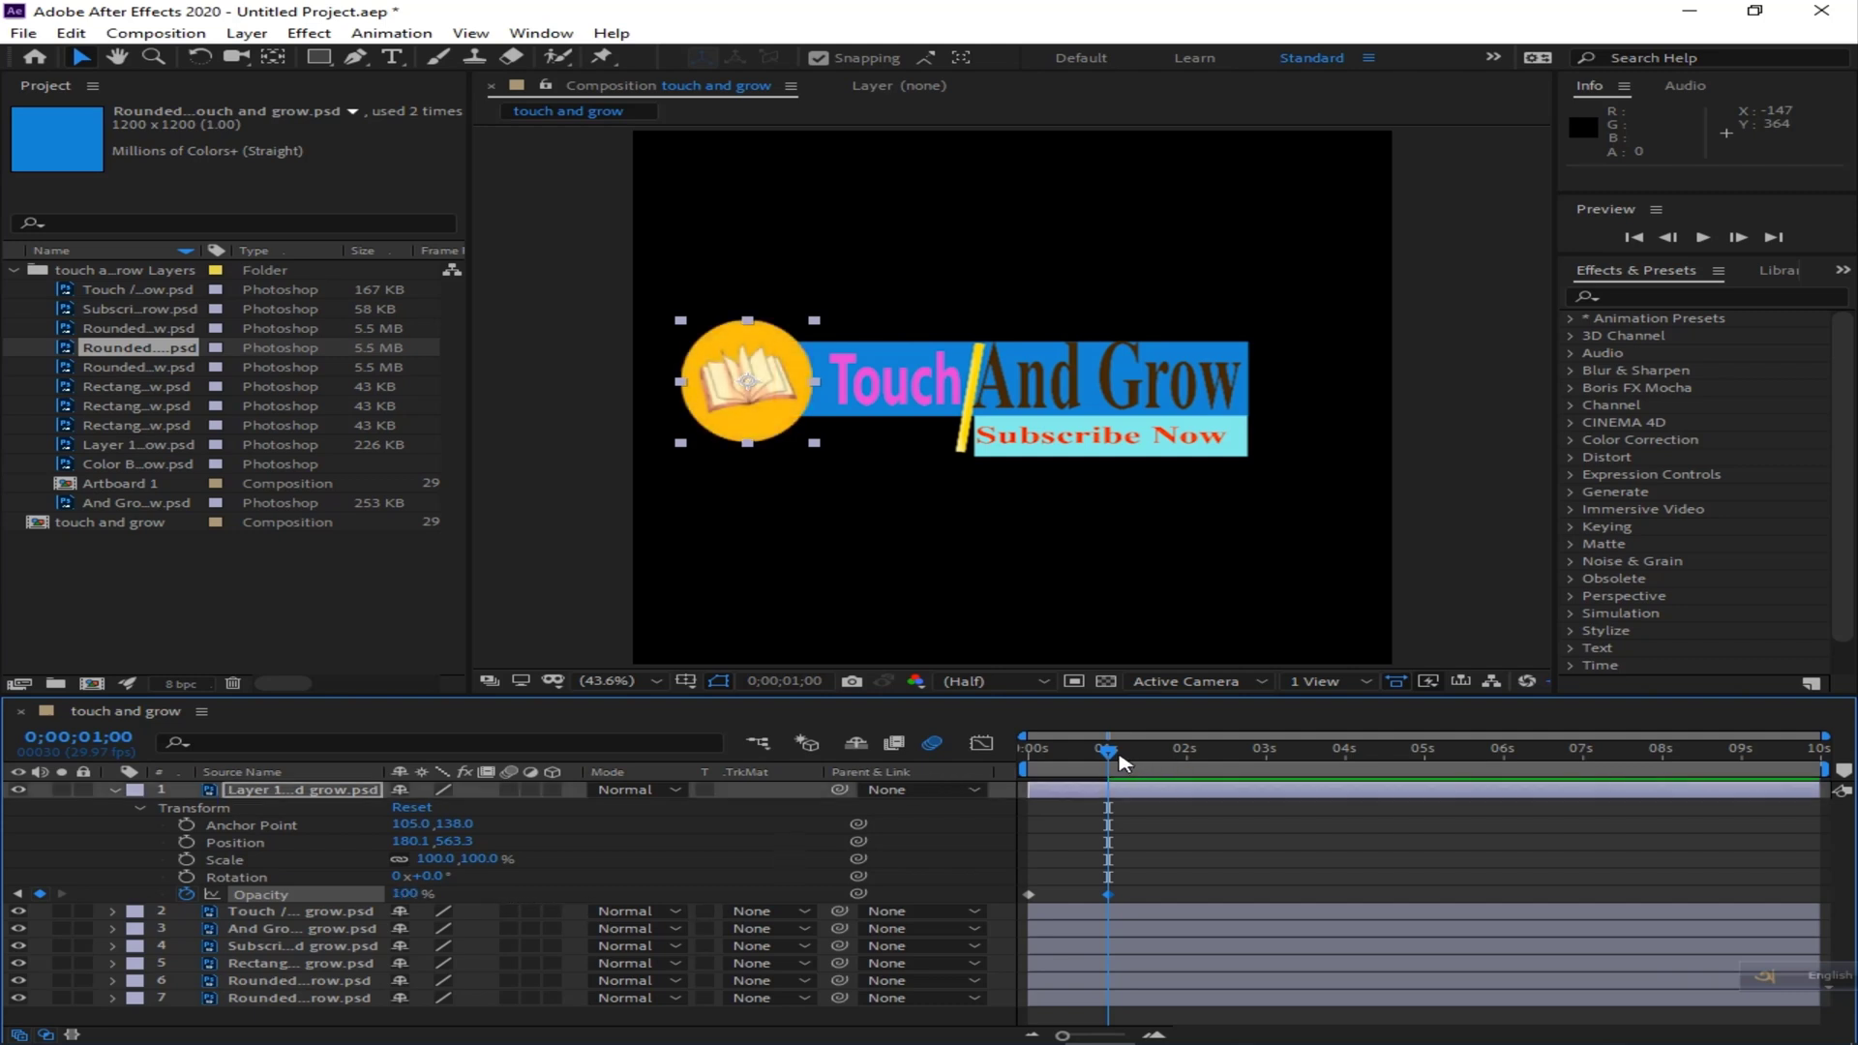
{"action": "key", "text": "Home"}
{"action": "key", "text": "space"}
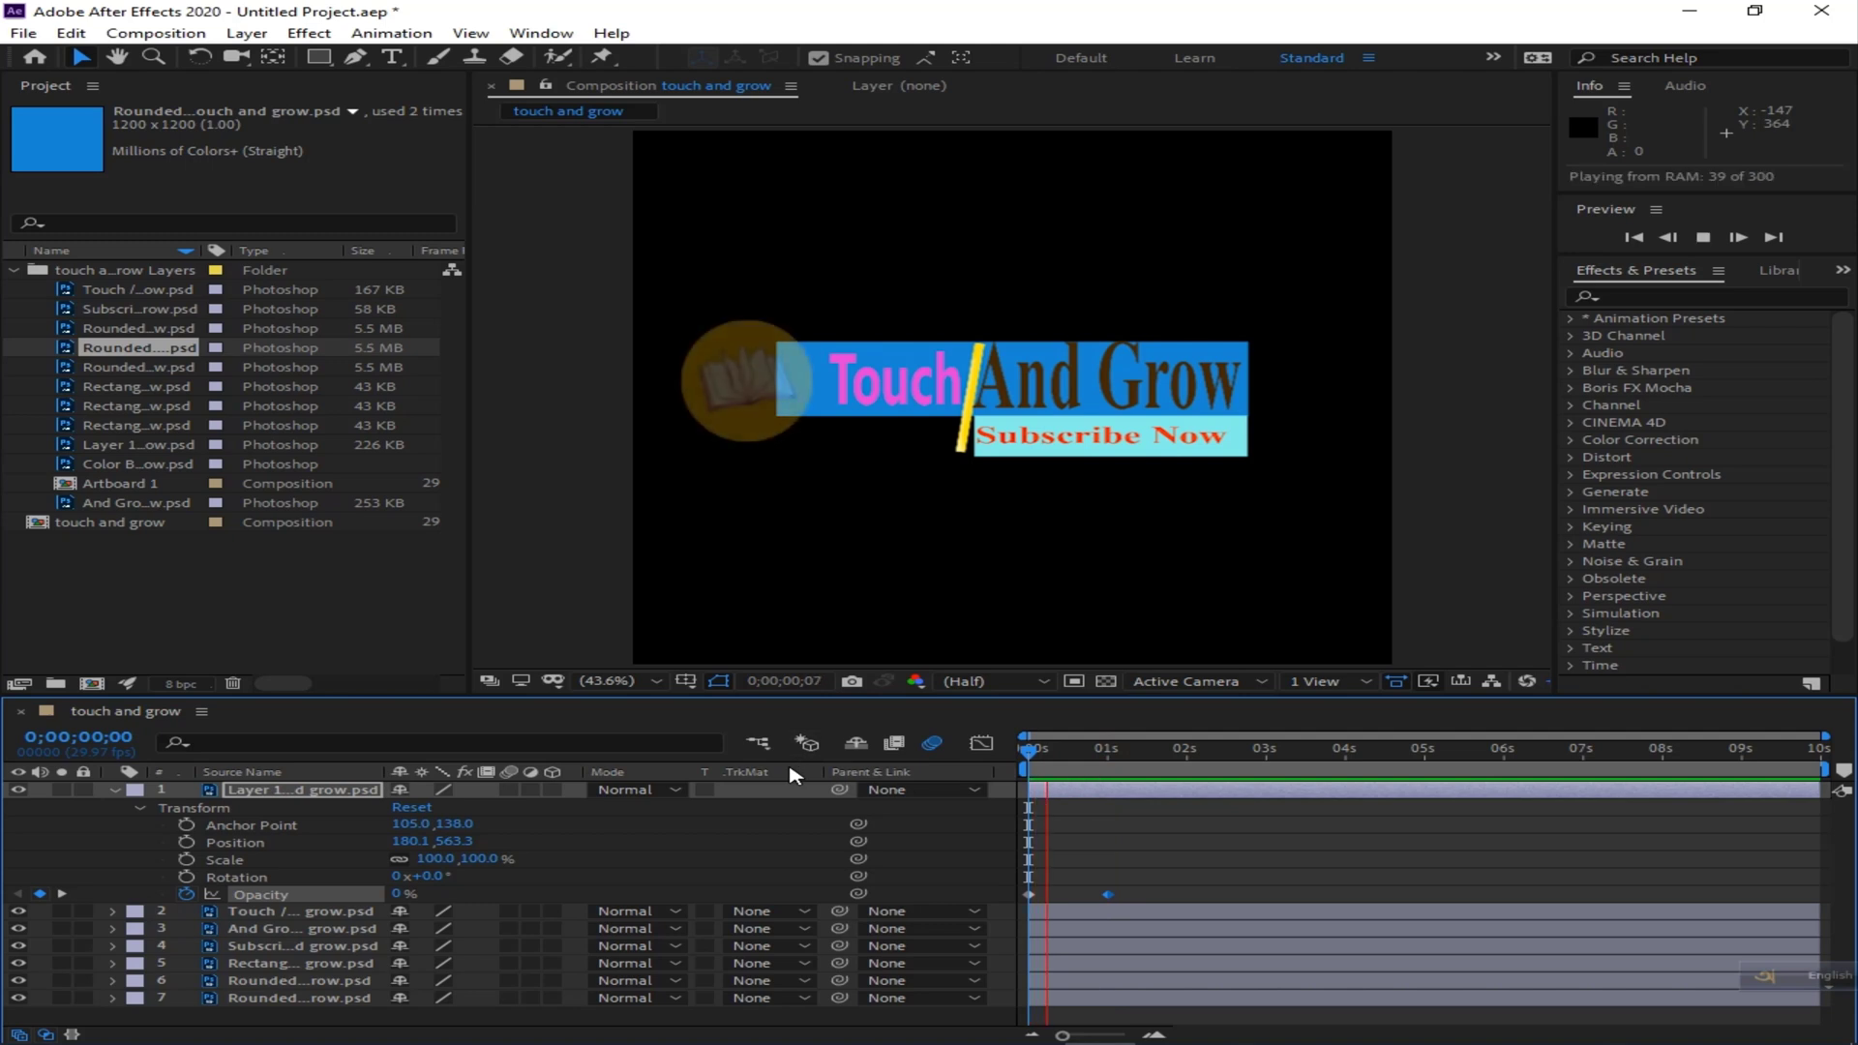
{"action": "key", "text": "space"}
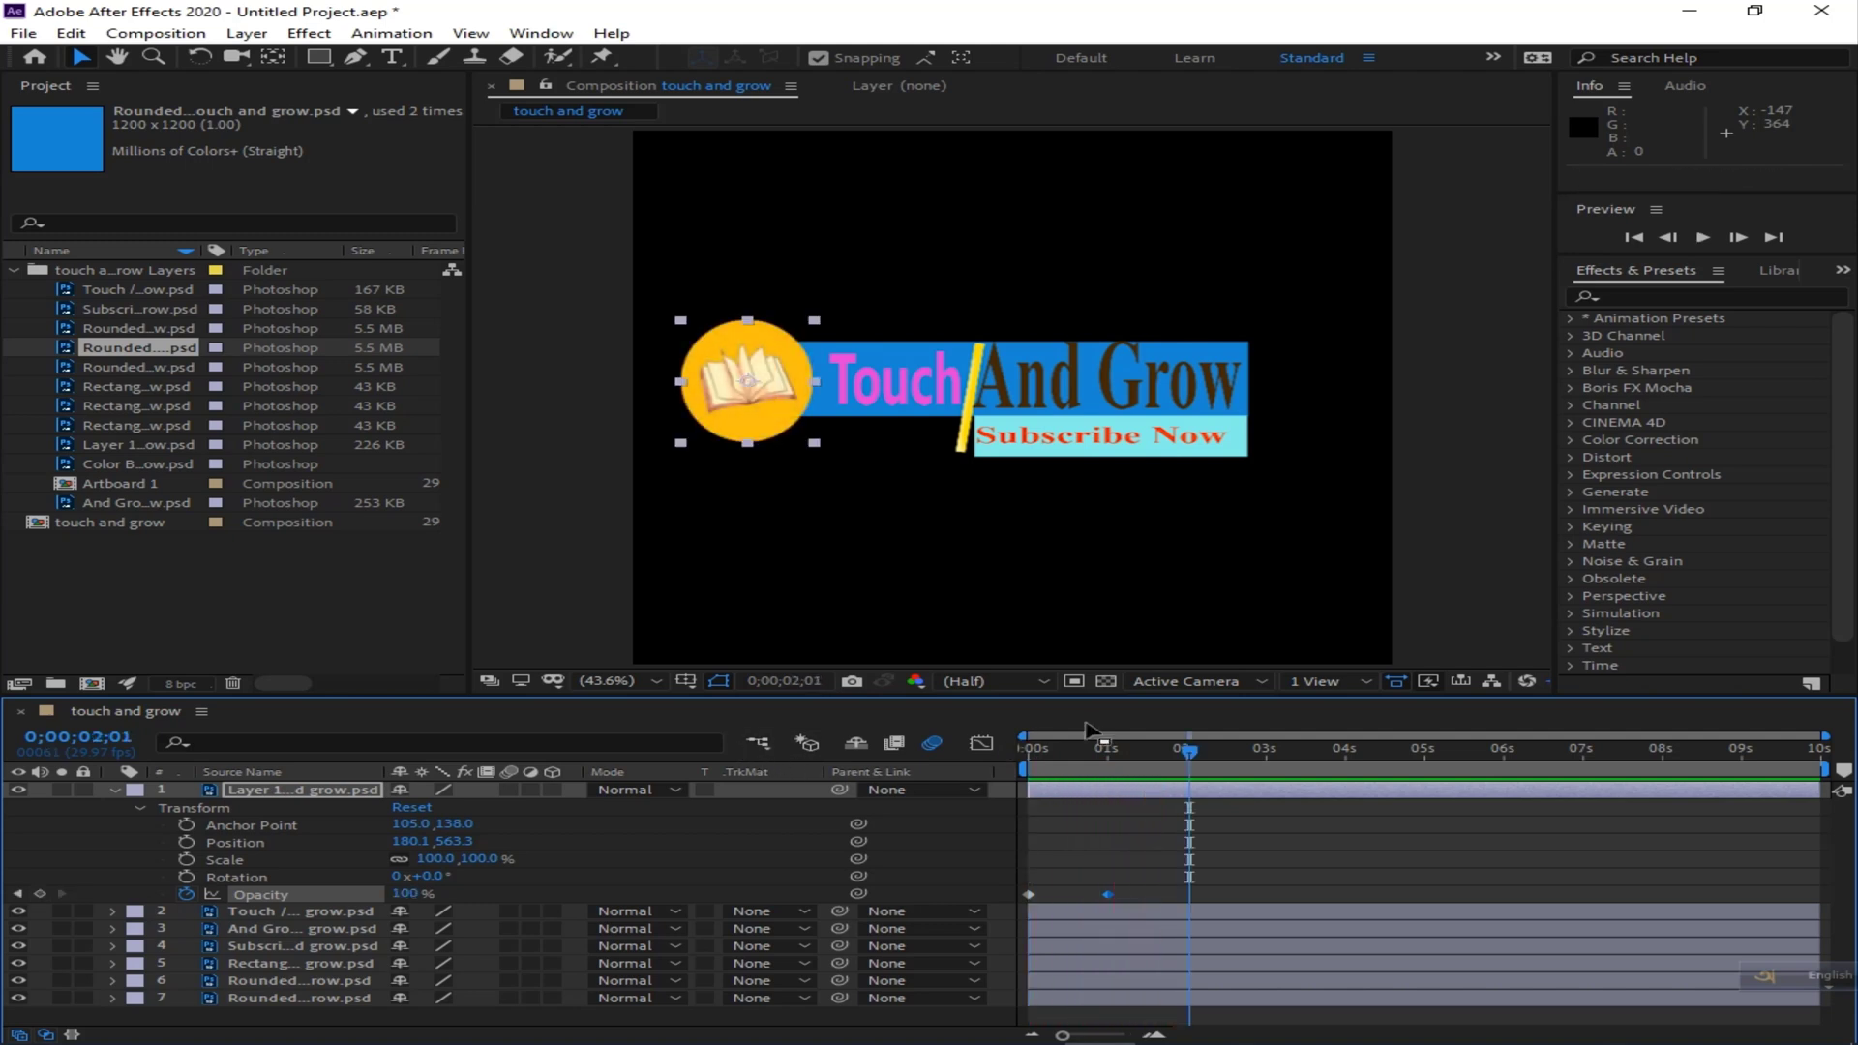
Move the large blue bar out of the frame with anchor point 1879.0, 600.0 and keyframe it at 0;00;01;01.
{"action": "left_click_drag", "start_coordinate": [1190, 761], "coordinate": [1110, 761]}
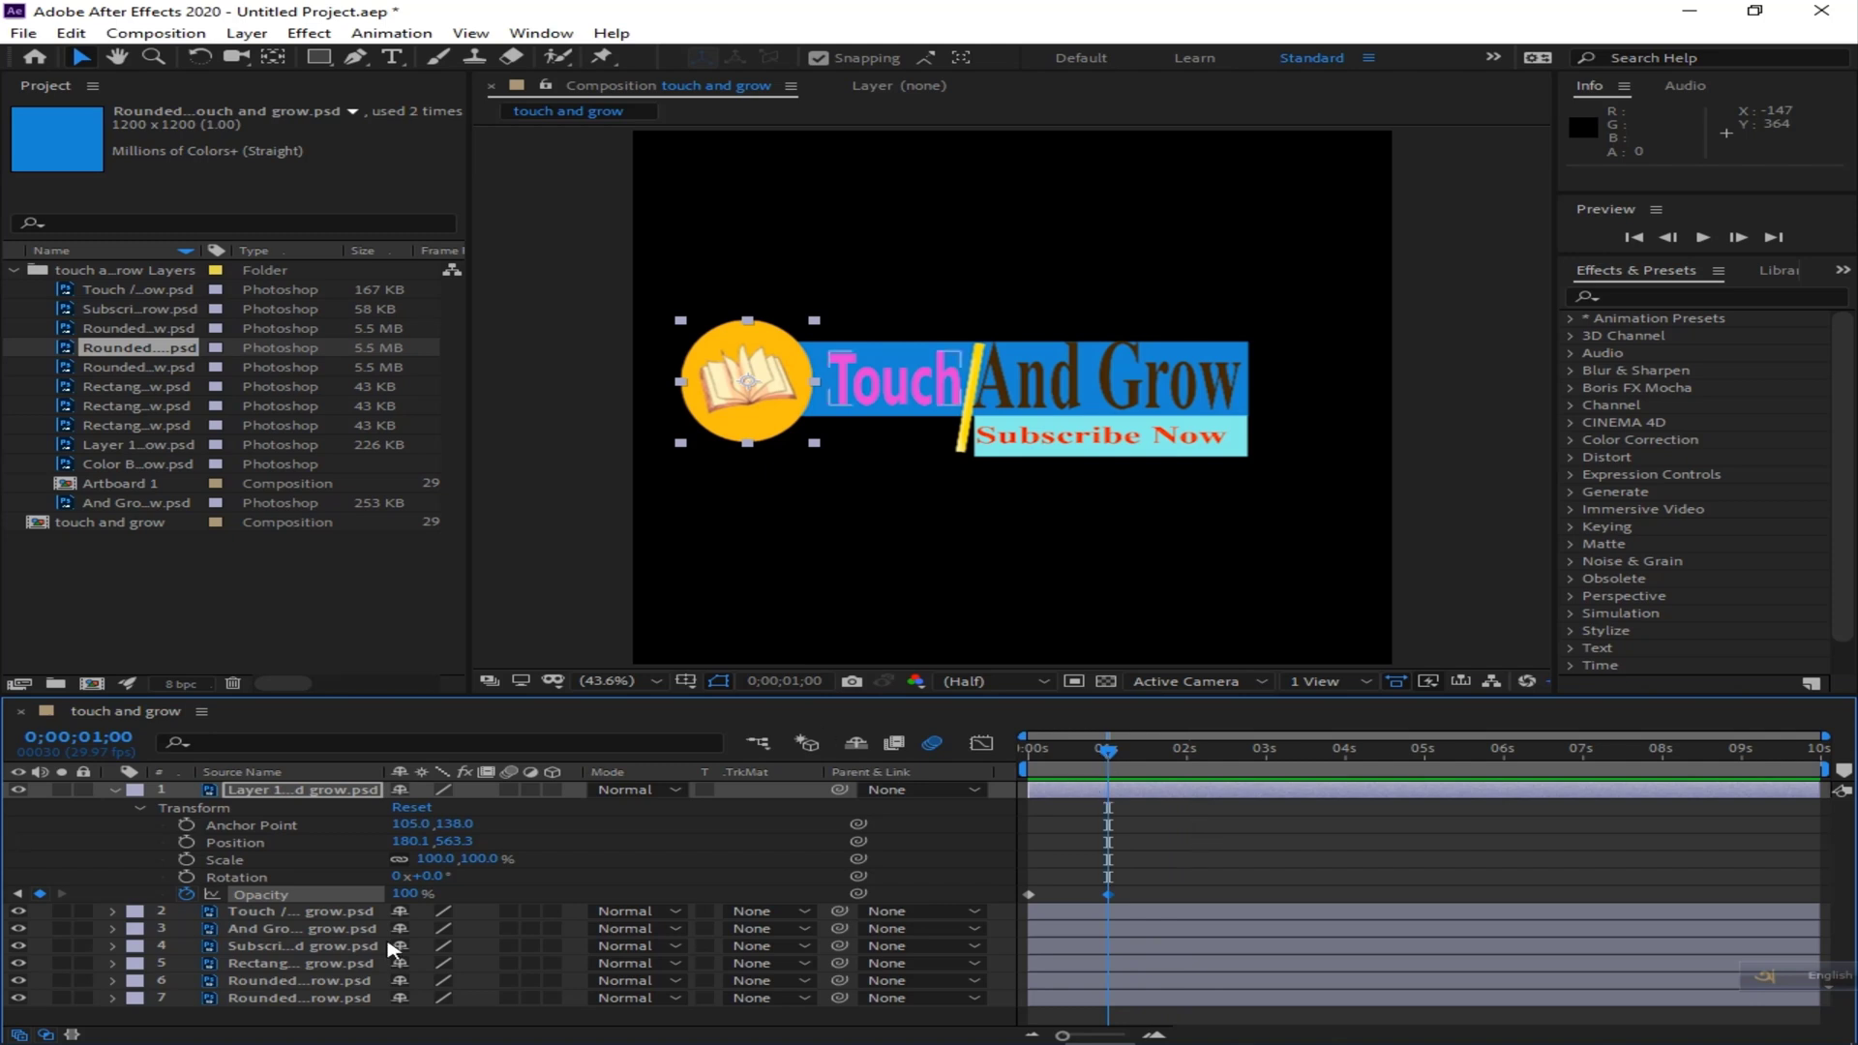
{"action": "left_click", "coordinate": [115, 791]}
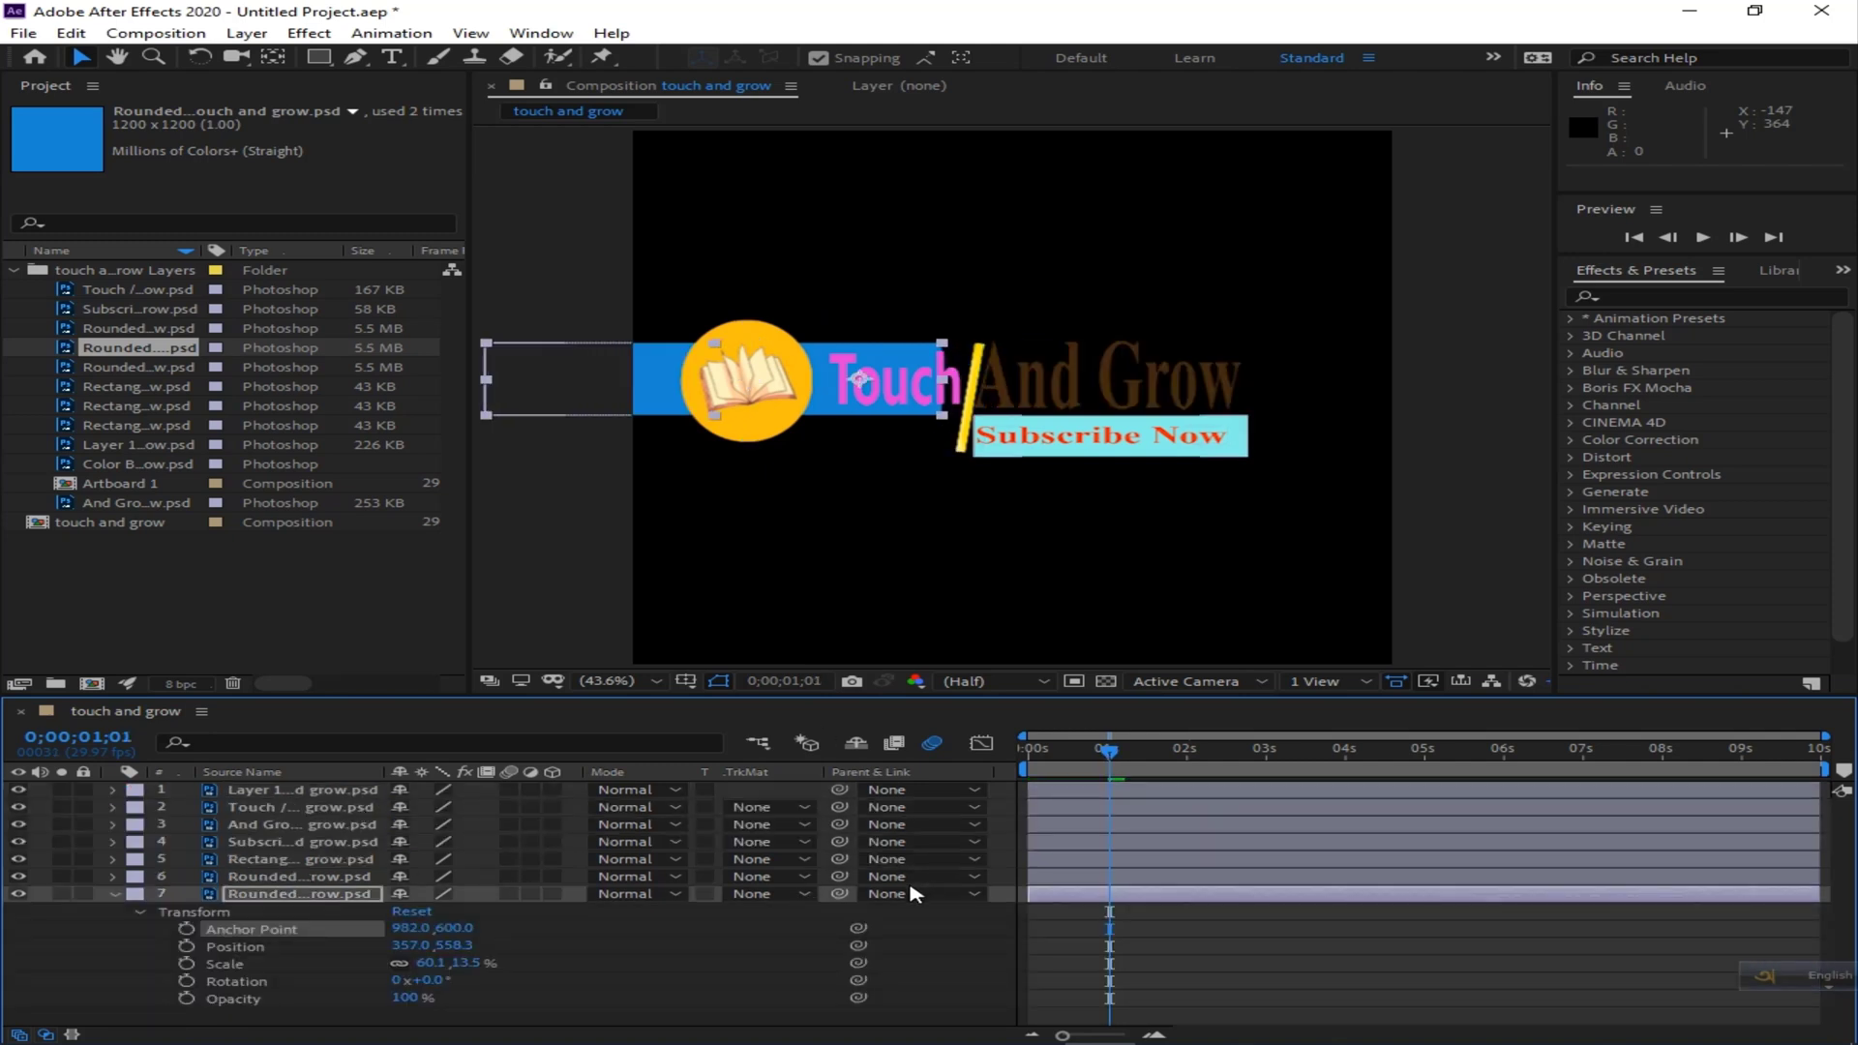
{"action": "mouse_move", "coordinate": [405, 935]}
{"action": "left_mouse_down"}
{"action": "mouse_move", "coordinate": [436, 934]}
{"action": "mouse_move", "coordinate": [402, 929]}
{"action": "left_mouse_up"}
{"action": "left_click_drag", "start_coordinate": [601, 927], "coordinate": [864, 900]}
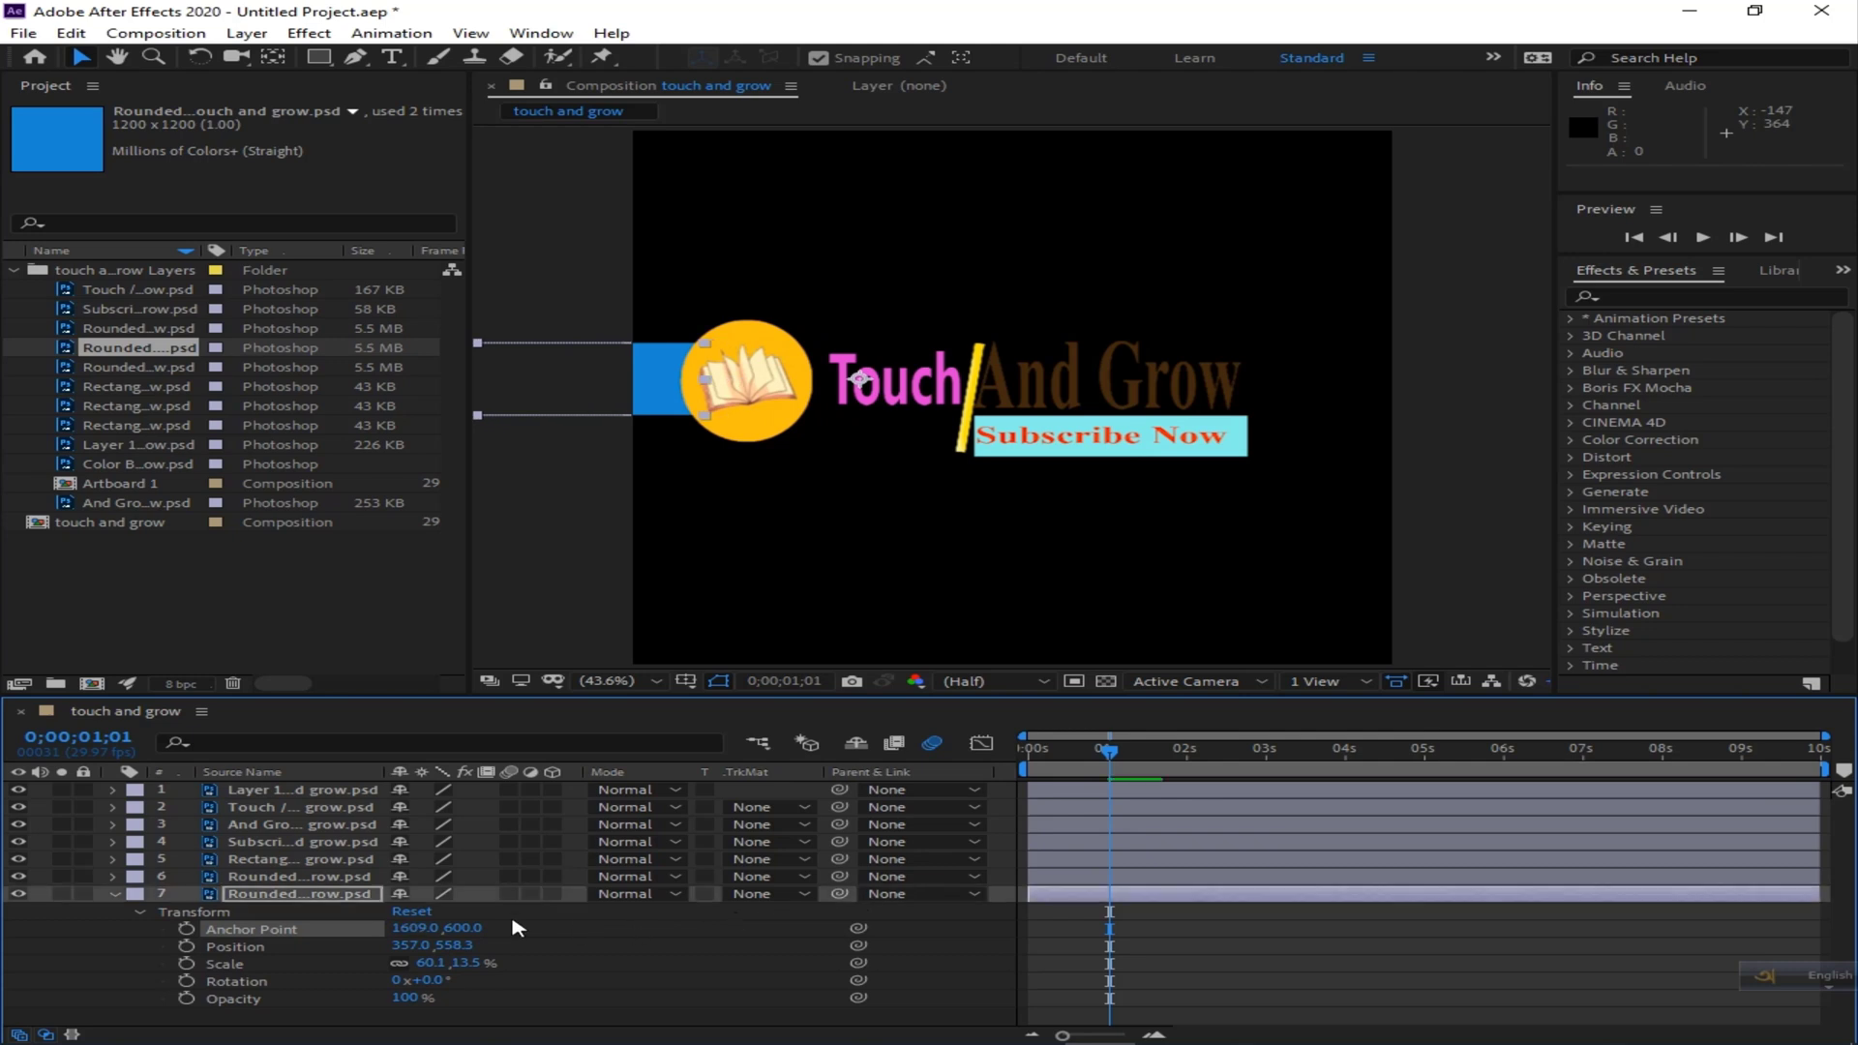
{"action": "left_click_drag", "start_coordinate": [403, 929], "coordinate": [803, 927]}
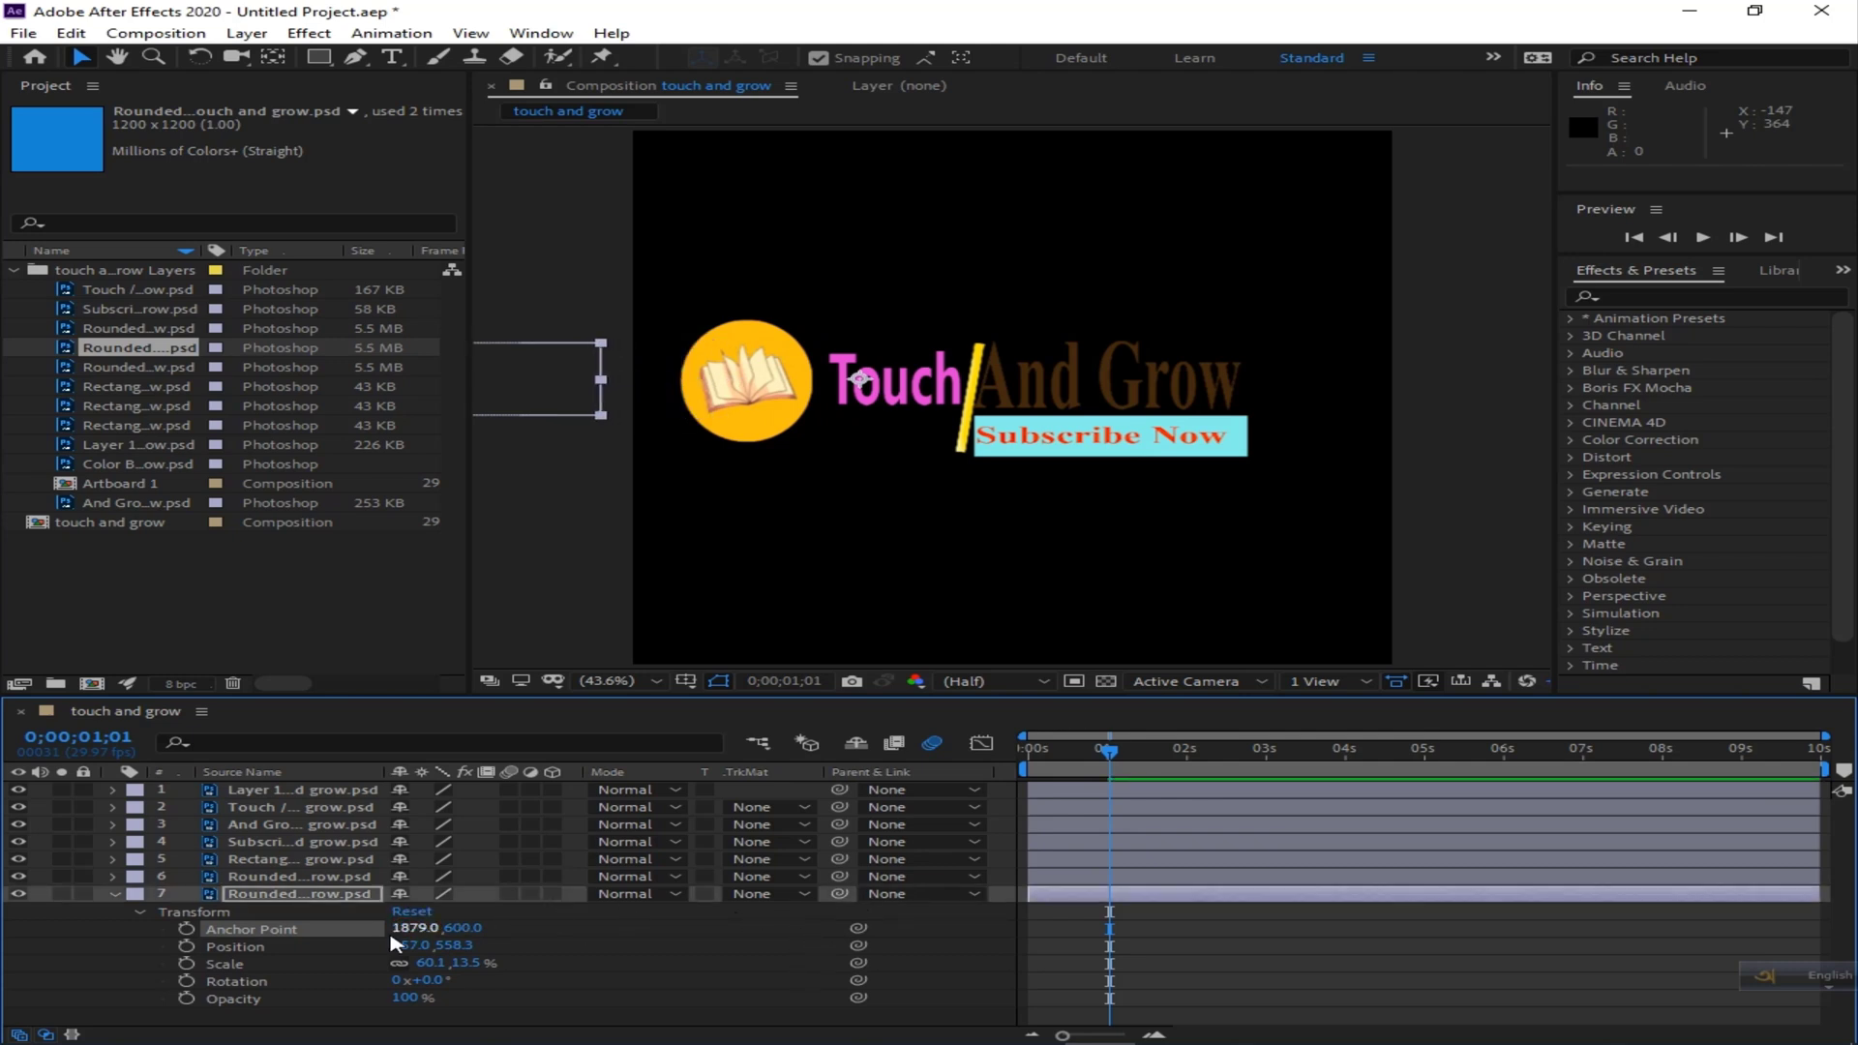
{"action": "left_click", "coordinate": [186, 929]}
Keyframe the blue bar's anchor point at 173.0, 542.0 at 0;00;02;02 and preview the slide-in from the start.
{"action": "left_click_drag", "start_coordinate": [1109, 757], "coordinate": [1194, 758]}
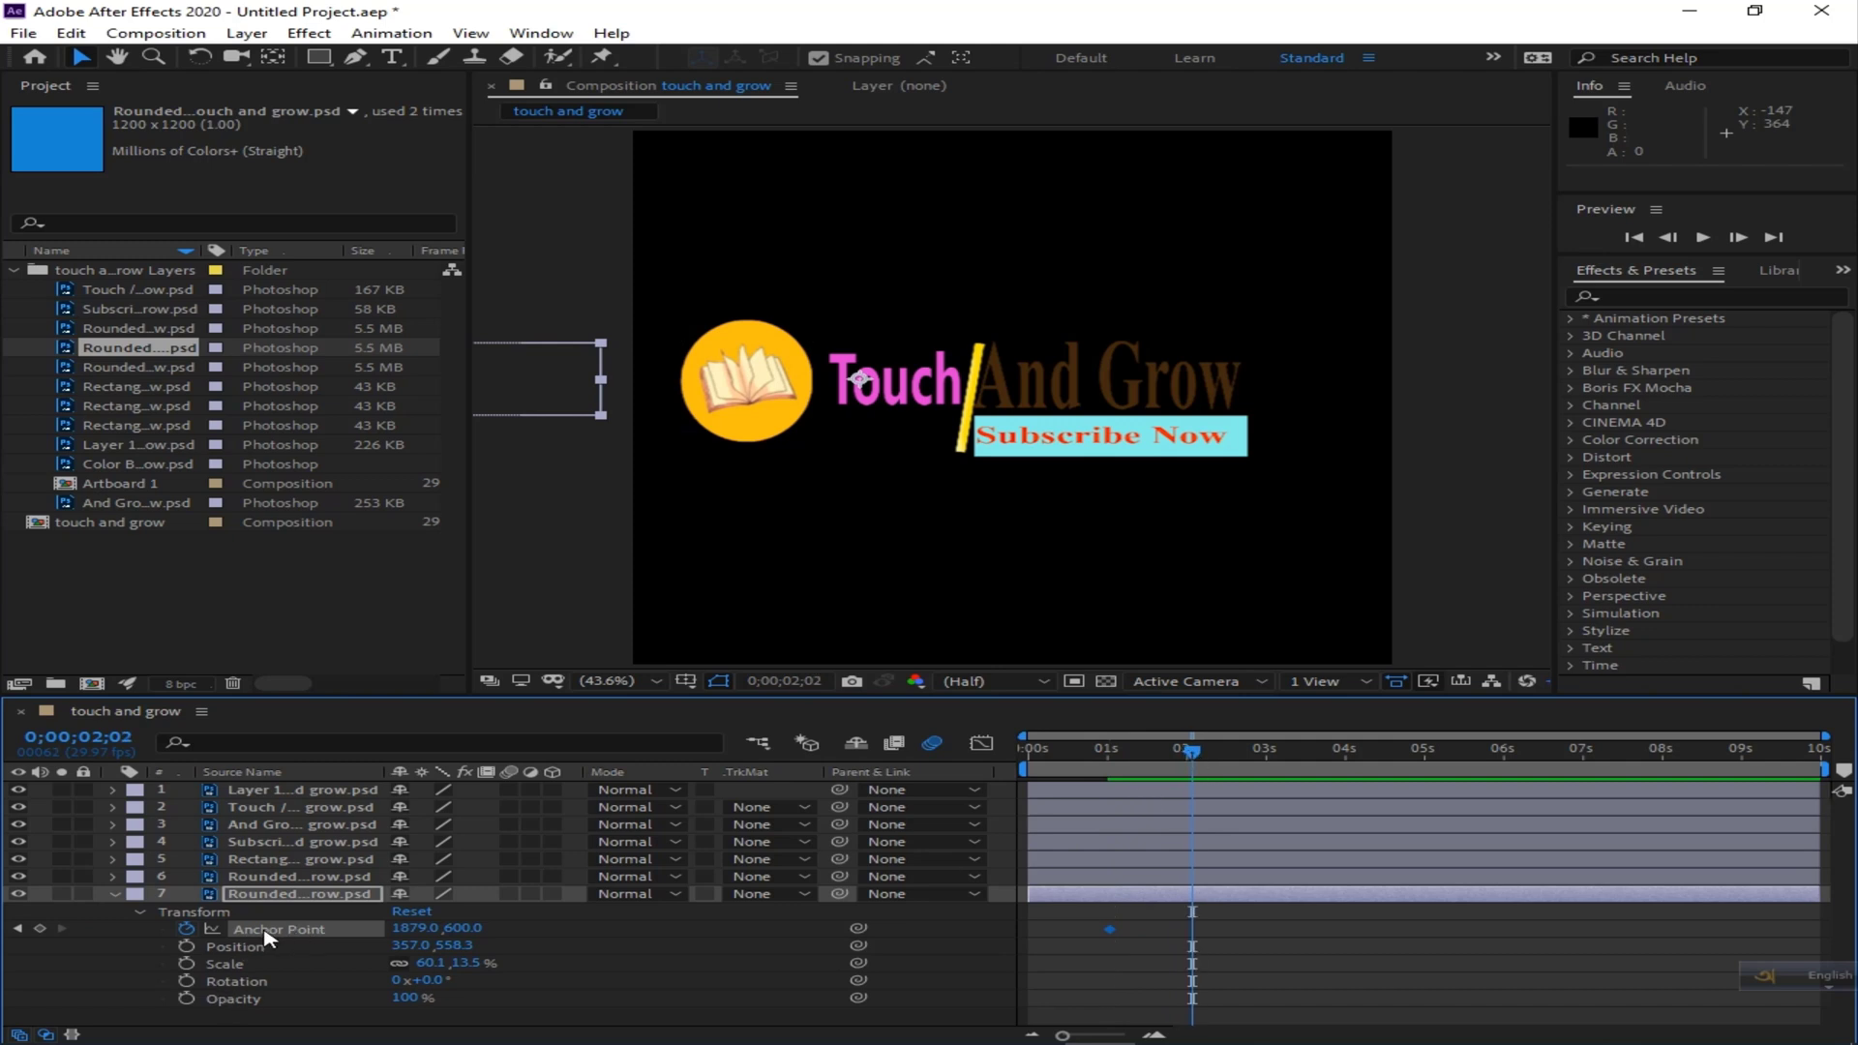
{"action": "left_click_drag", "start_coordinate": [425, 928], "coordinate": [10, 884]}
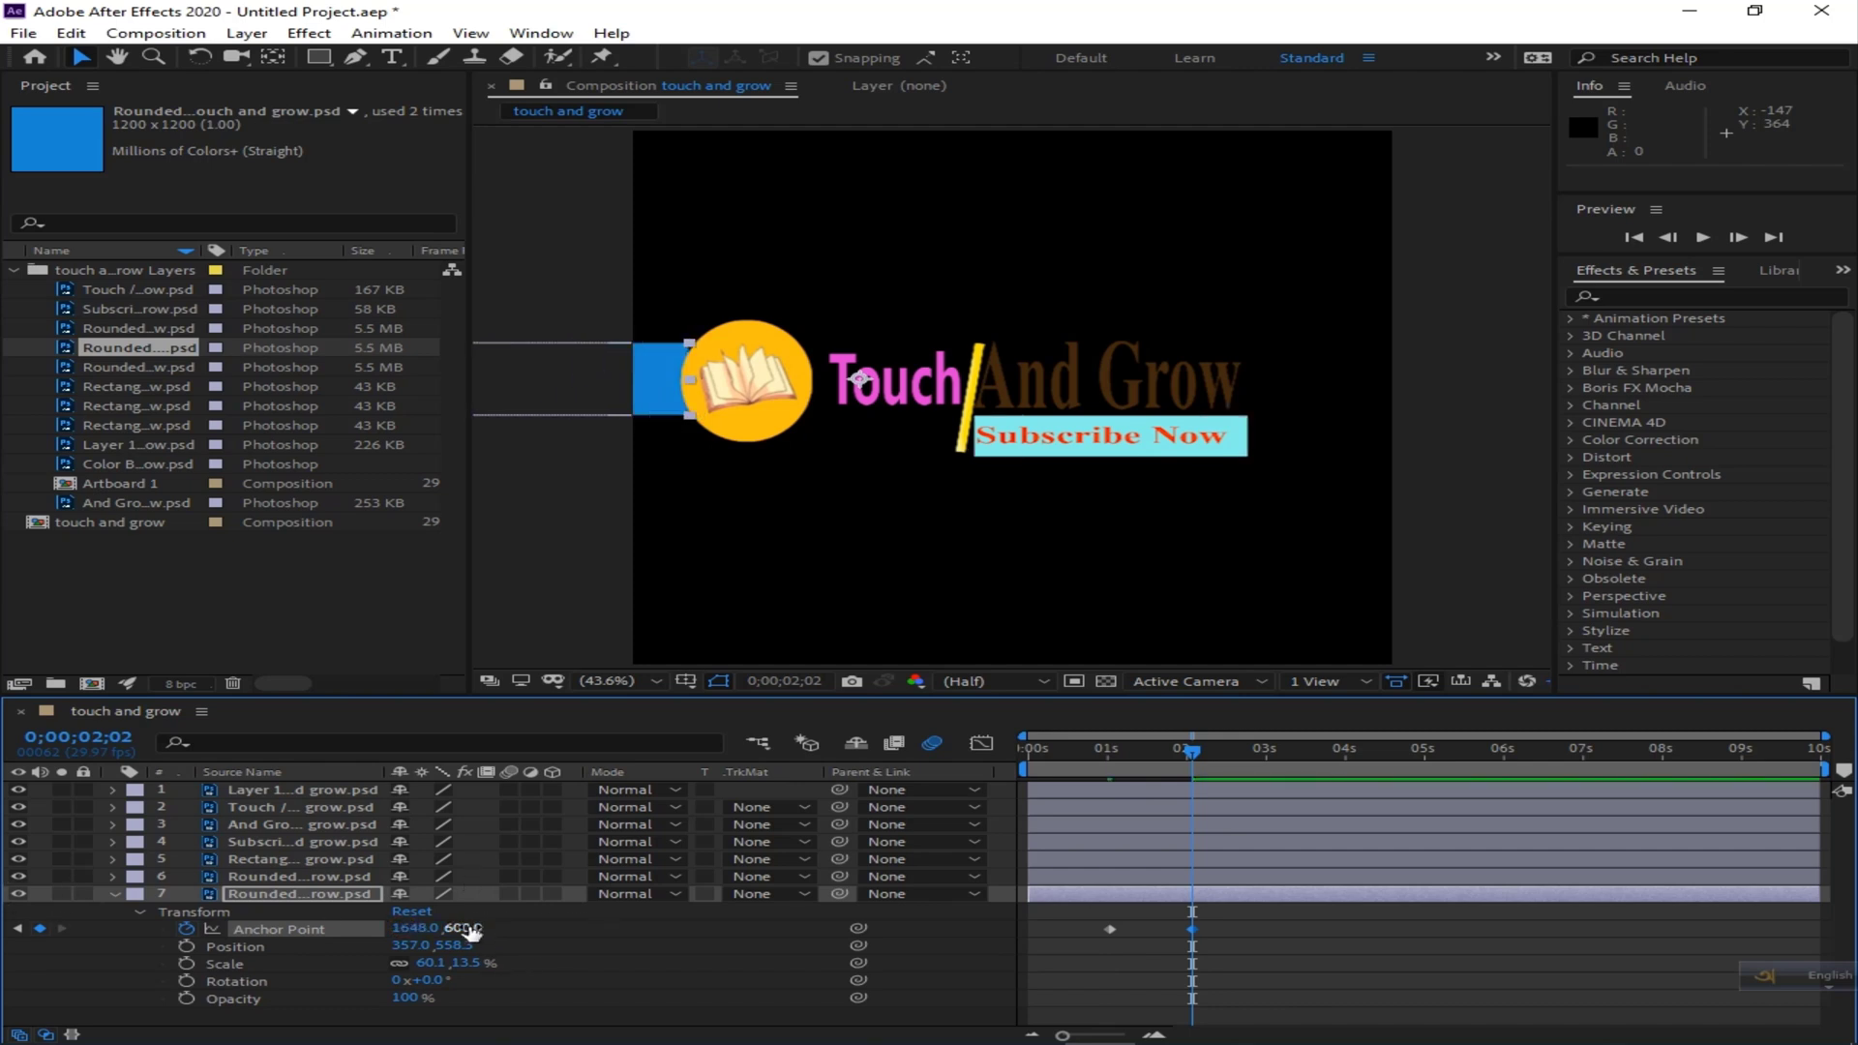
{"action": "left_click_drag", "start_coordinate": [465, 926], "coordinate": [17, 933]}
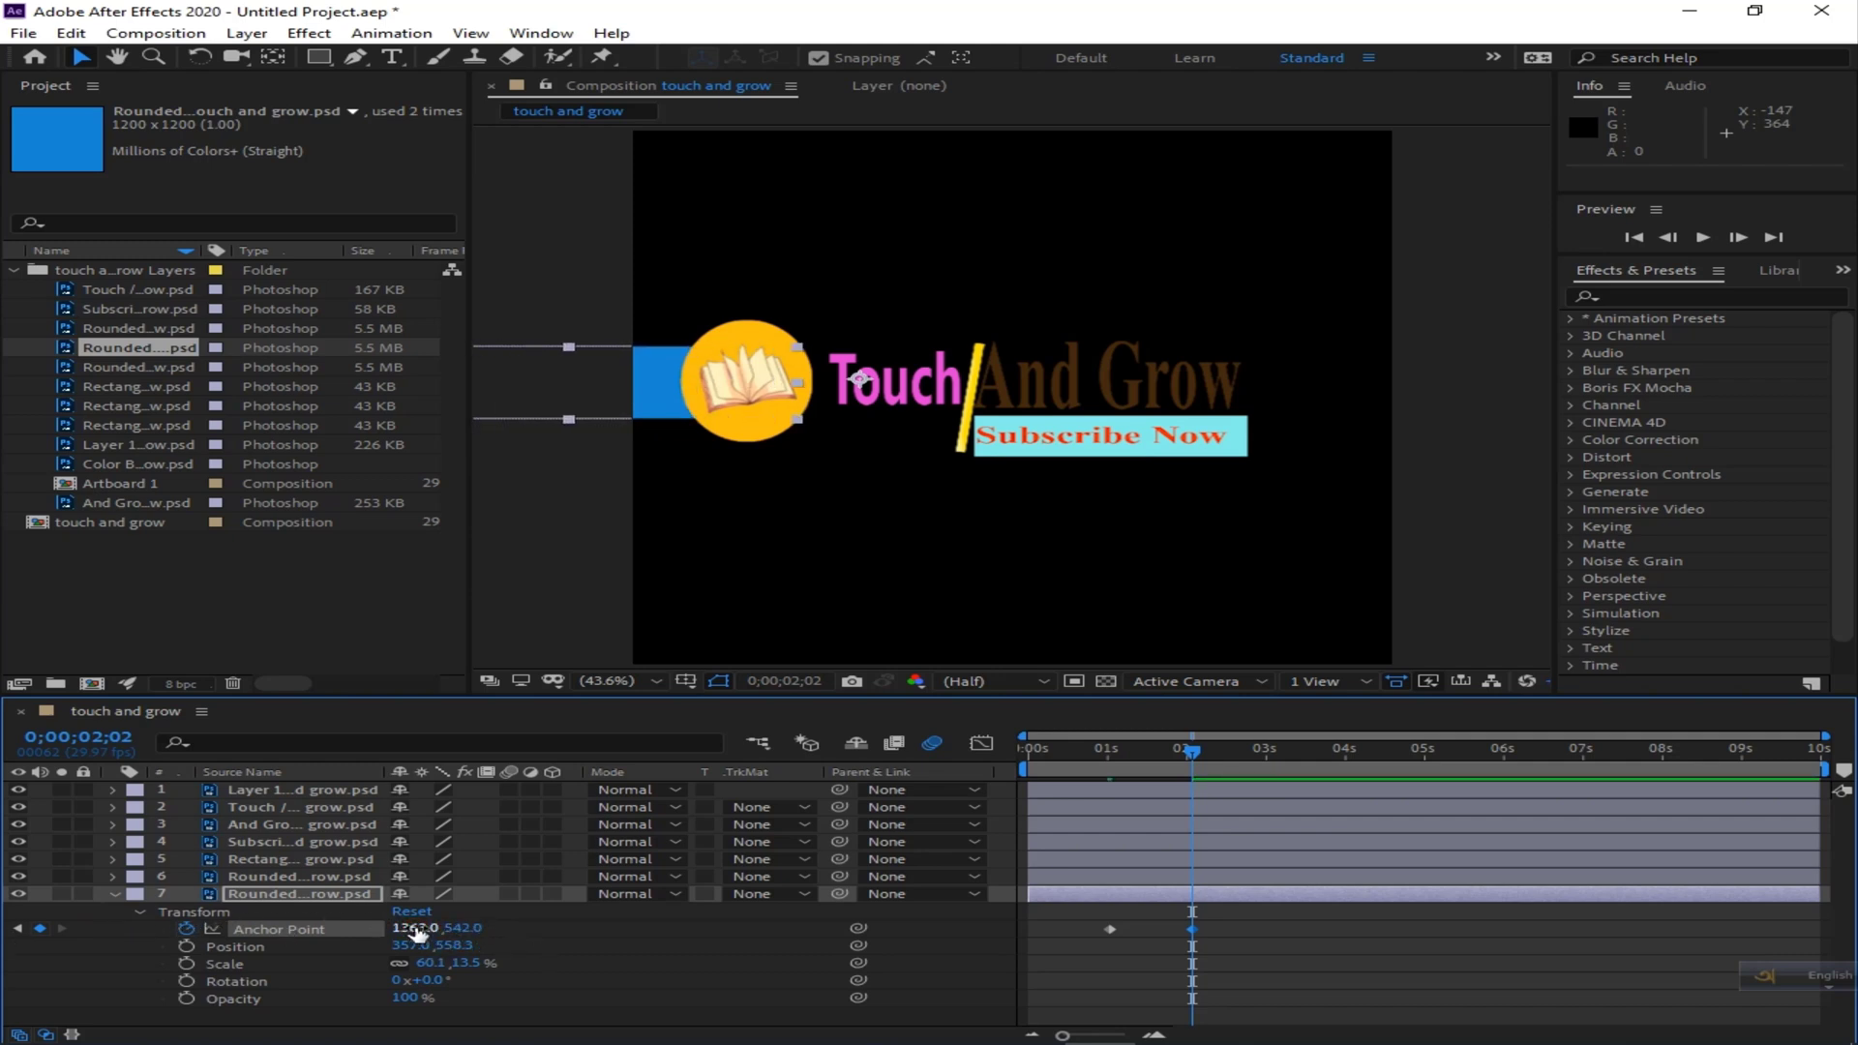
{"action": "left_click_drag", "start_coordinate": [416, 934], "coordinate": [8, 929]}
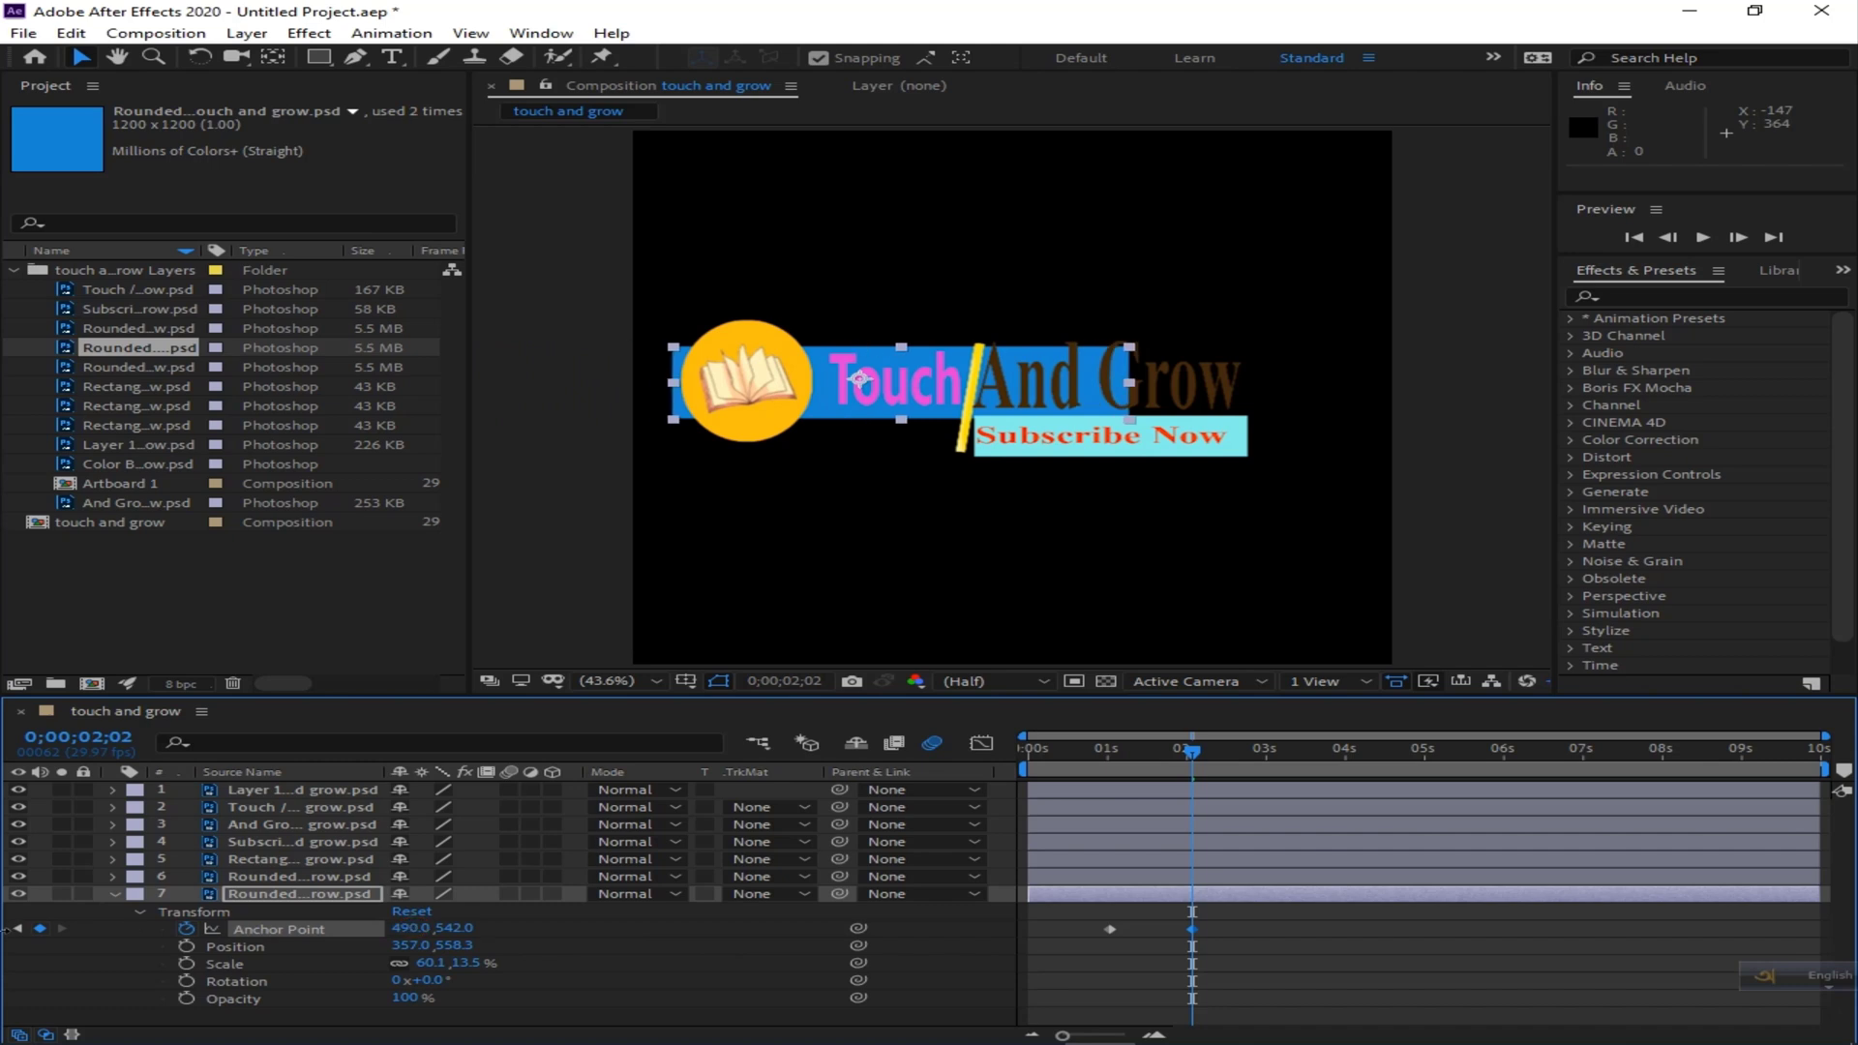
{"action": "left_click_drag", "start_coordinate": [416, 928], "coordinate": [324, 929]}
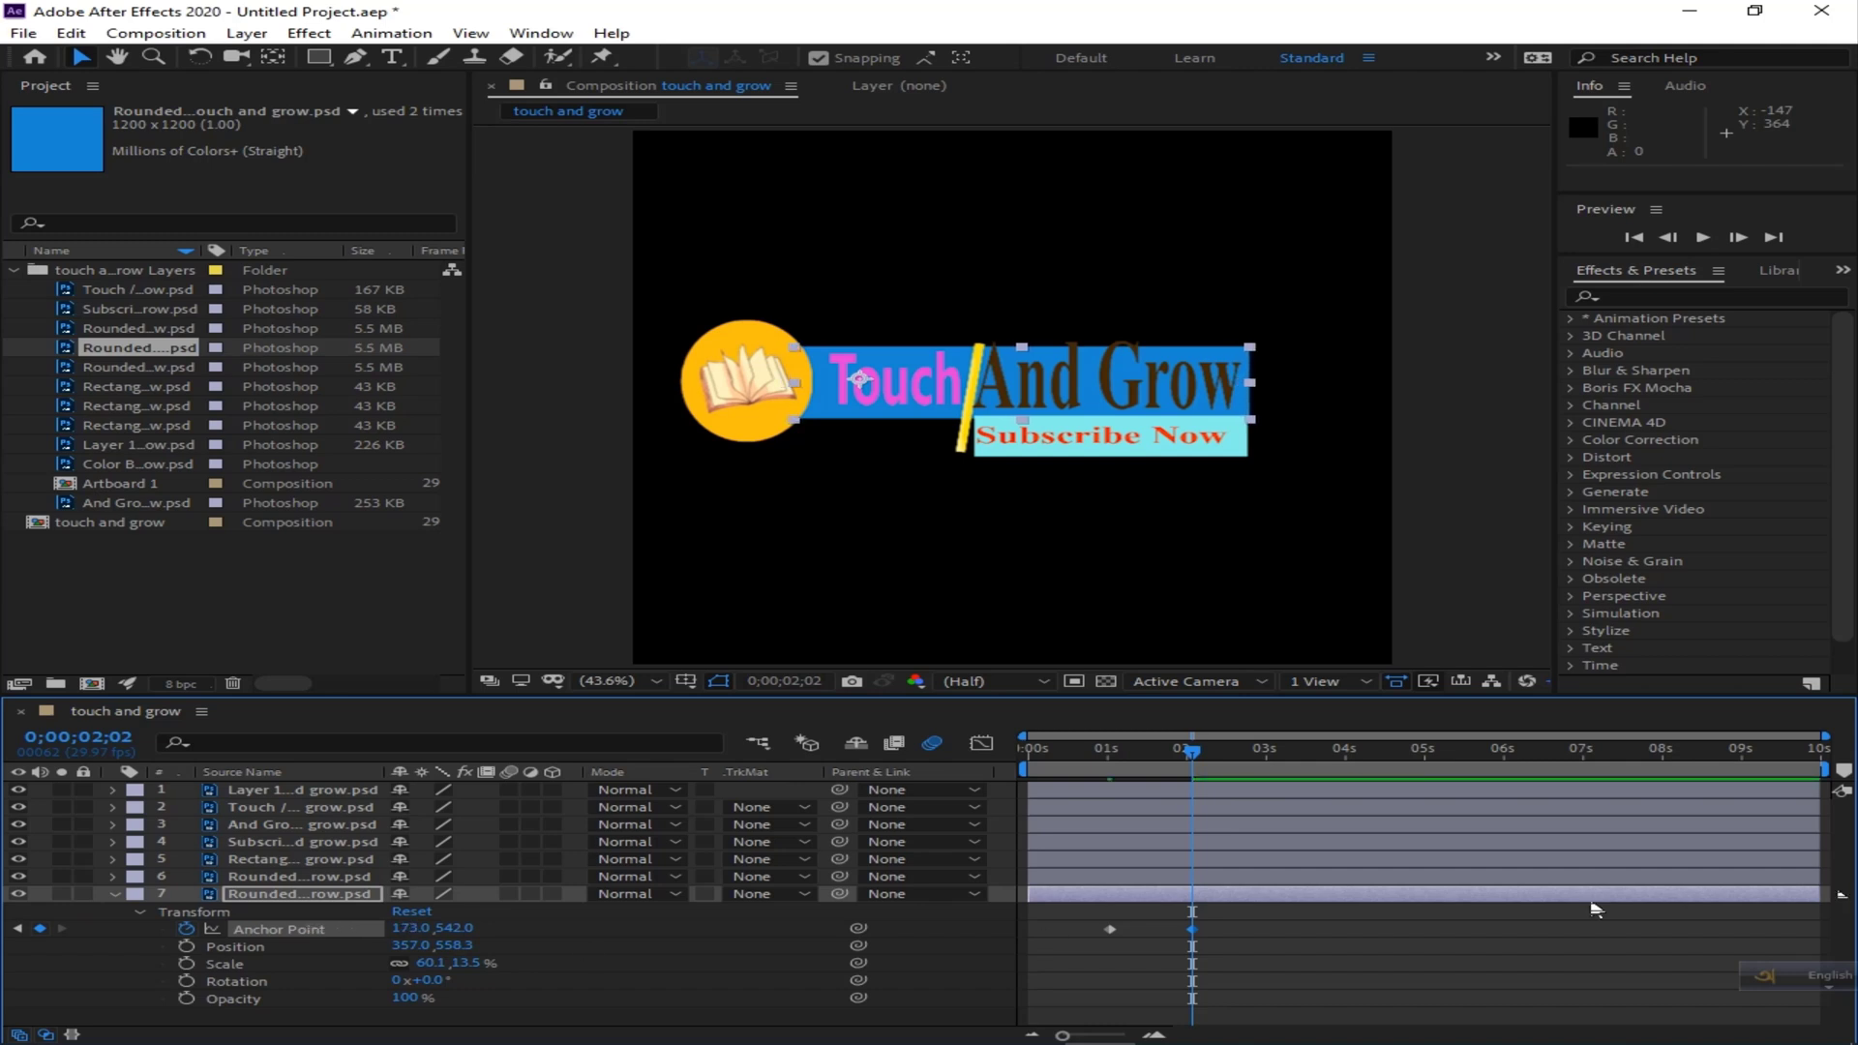
{"action": "left_click_drag", "start_coordinate": [1196, 756], "coordinate": [714, 759]}
{"action": "key", "text": "space"}
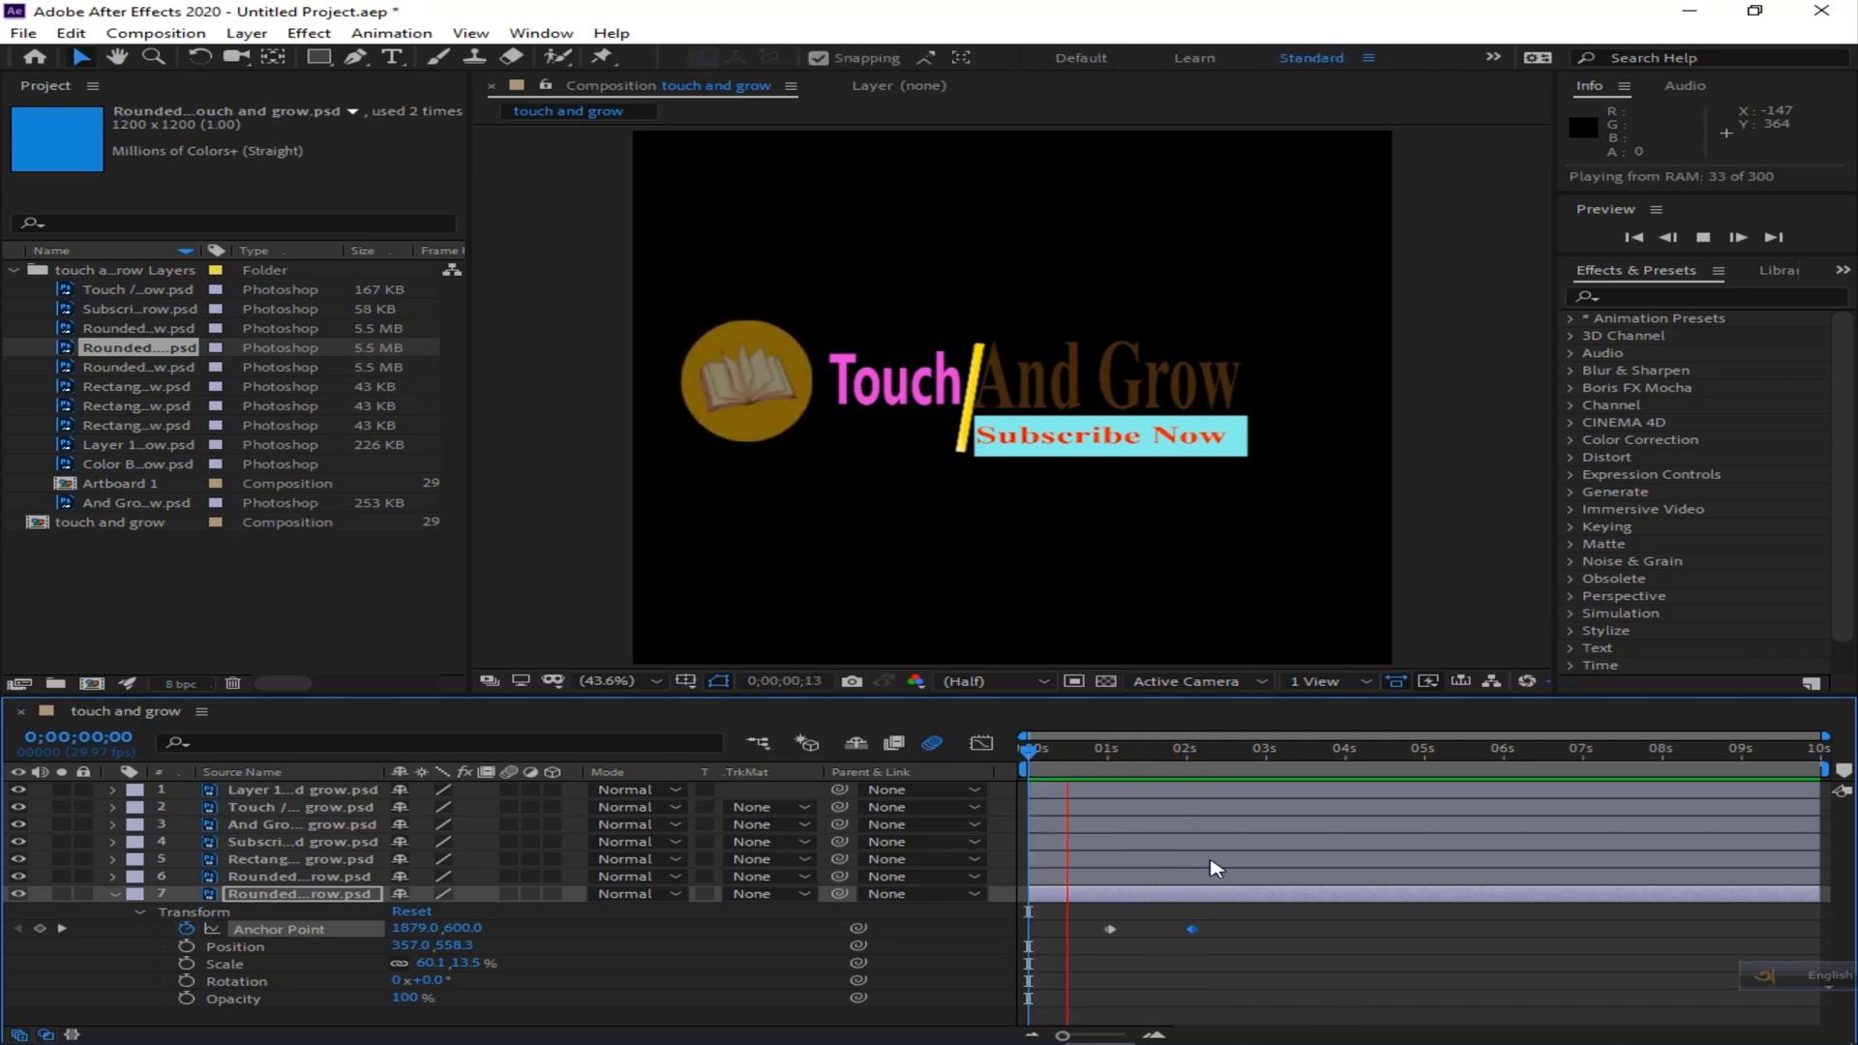
Shift the Touch text behind the logo with anchor point 422.5, 83.5 and keyframe it at 0;00;01;27.
{"action": "left_click", "coordinate": [112, 893]}
{"action": "left_click", "coordinate": [112, 807]}
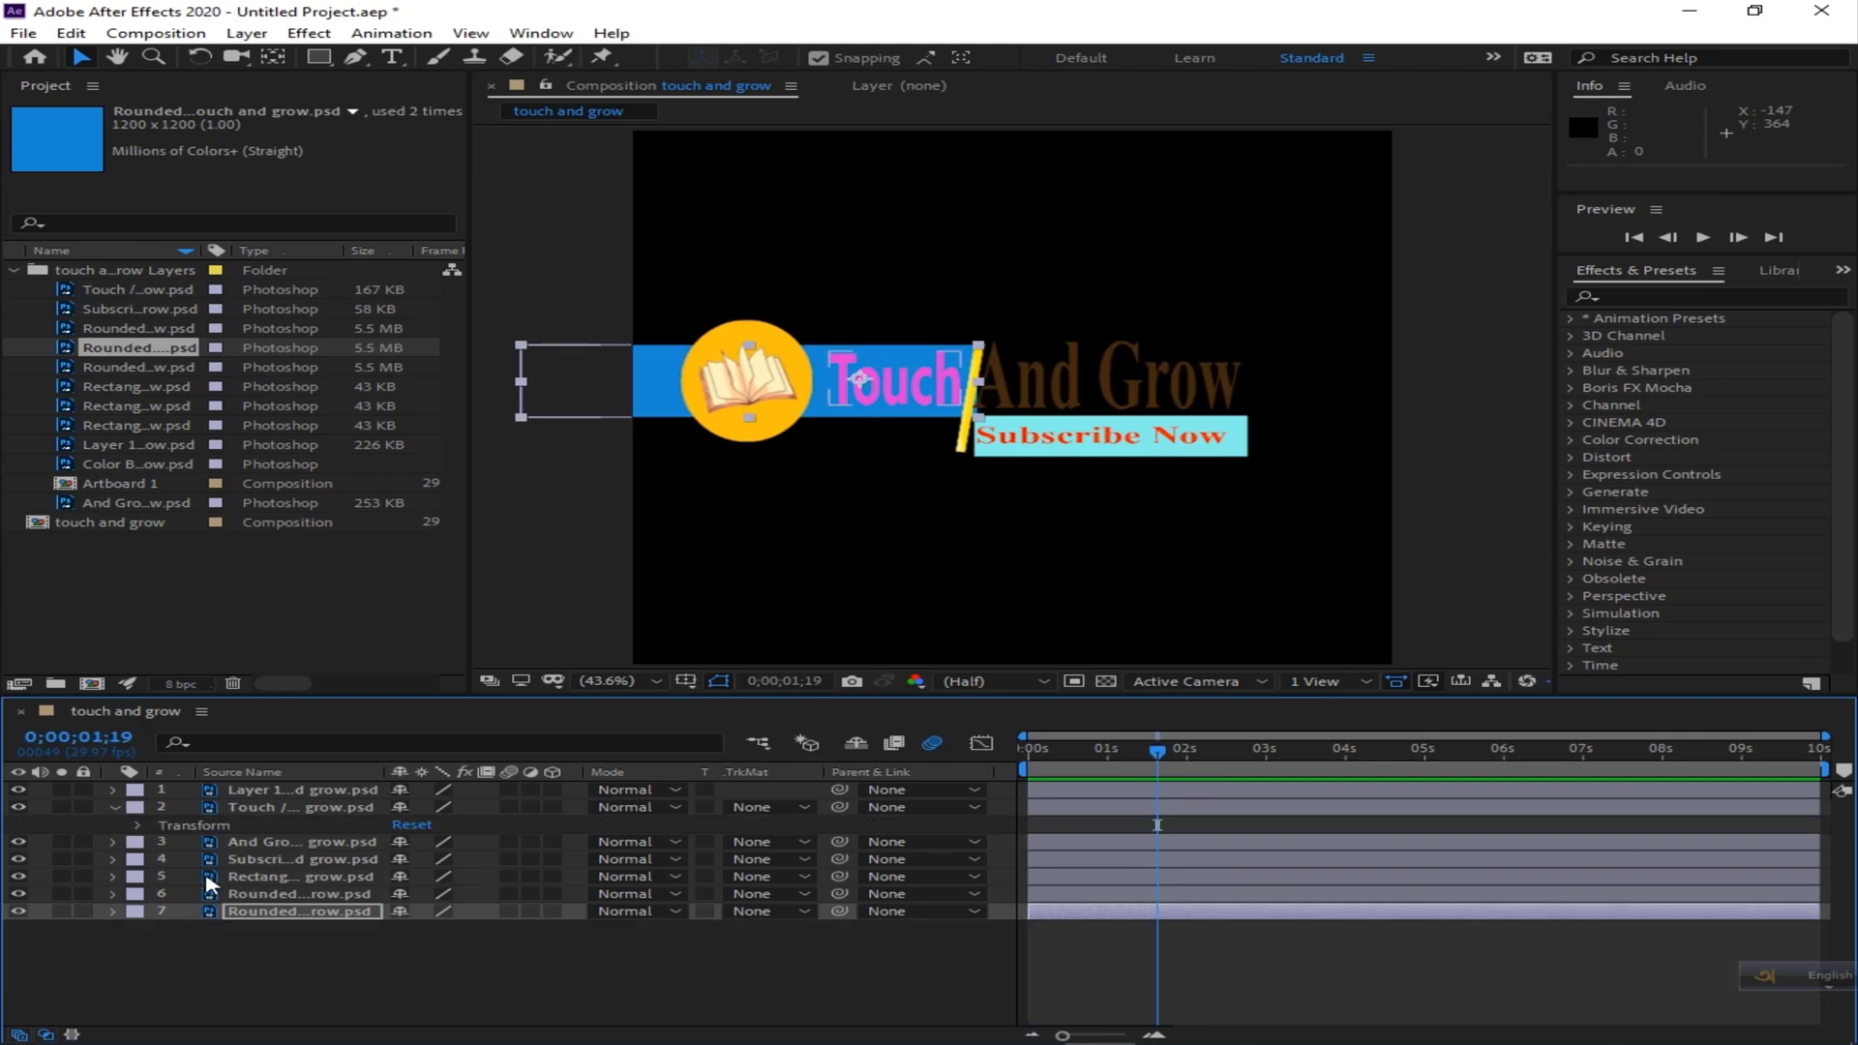
{"action": "left_click", "coordinate": [139, 826]}
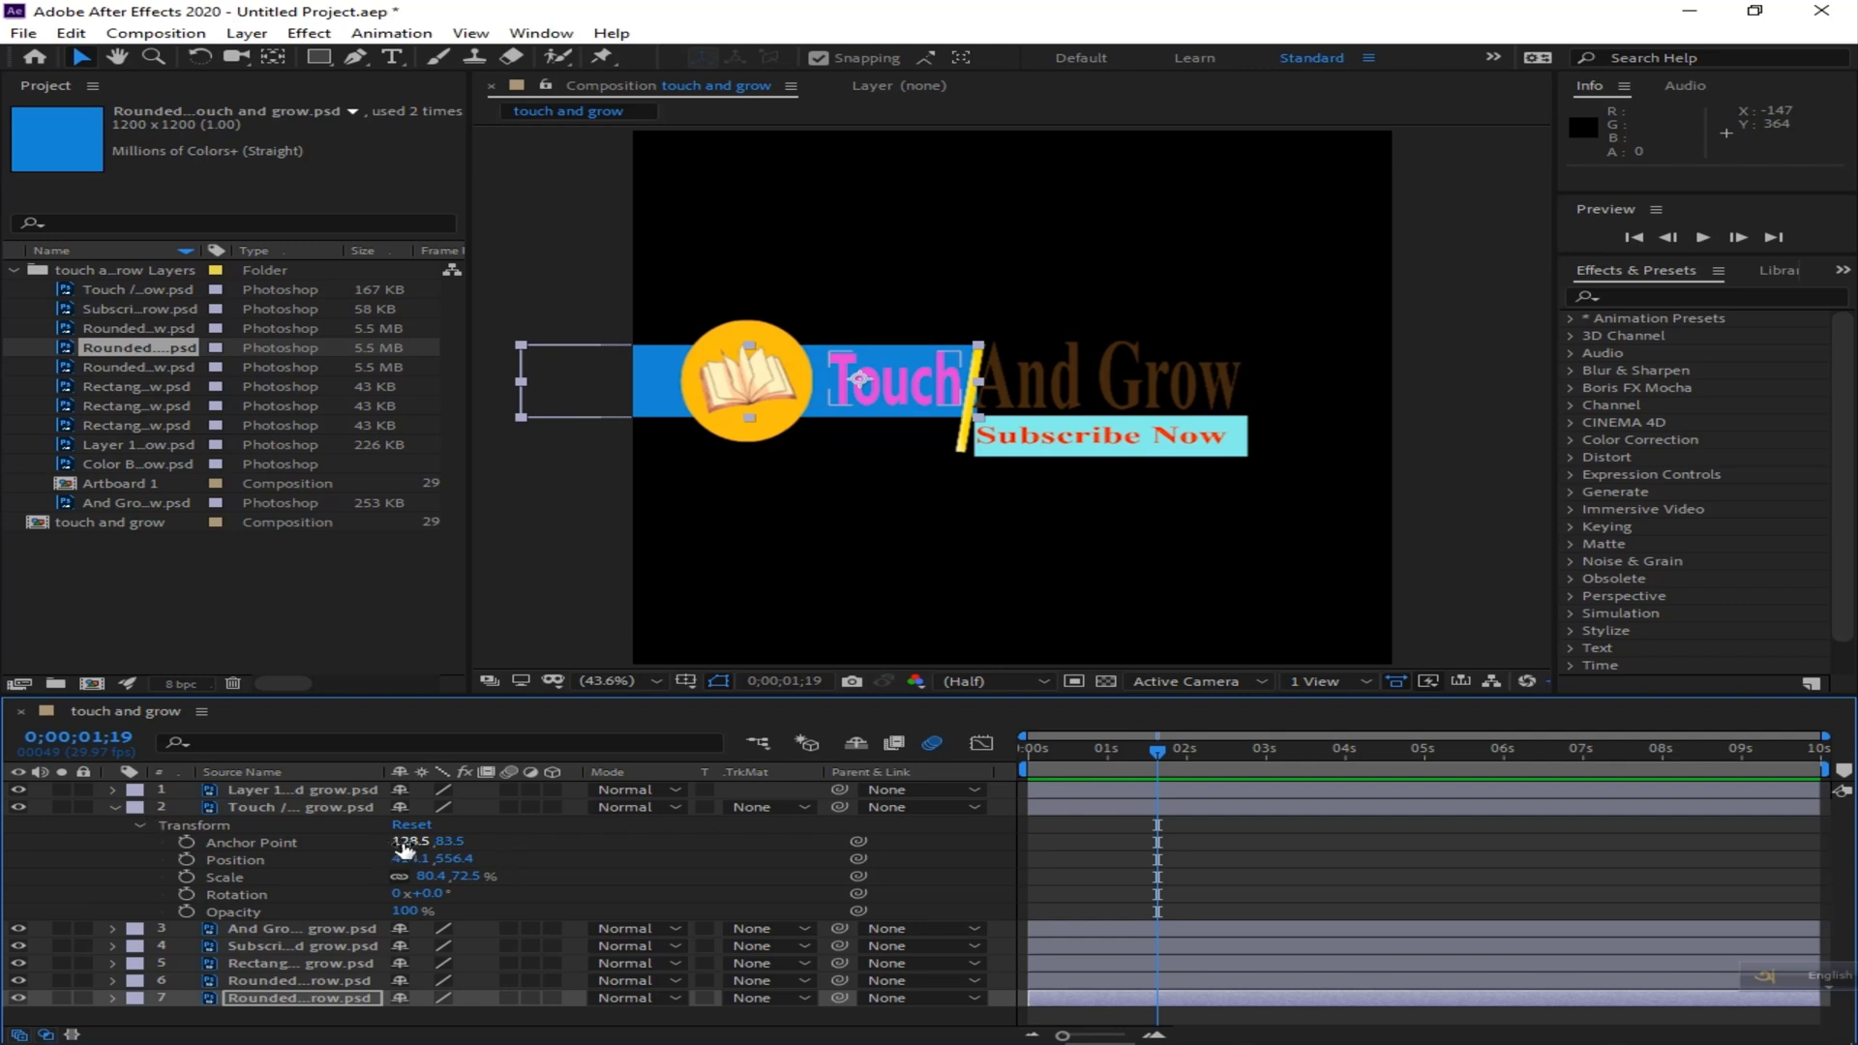
{"action": "left_click_drag", "start_coordinate": [405, 850], "coordinate": [783, 821]}
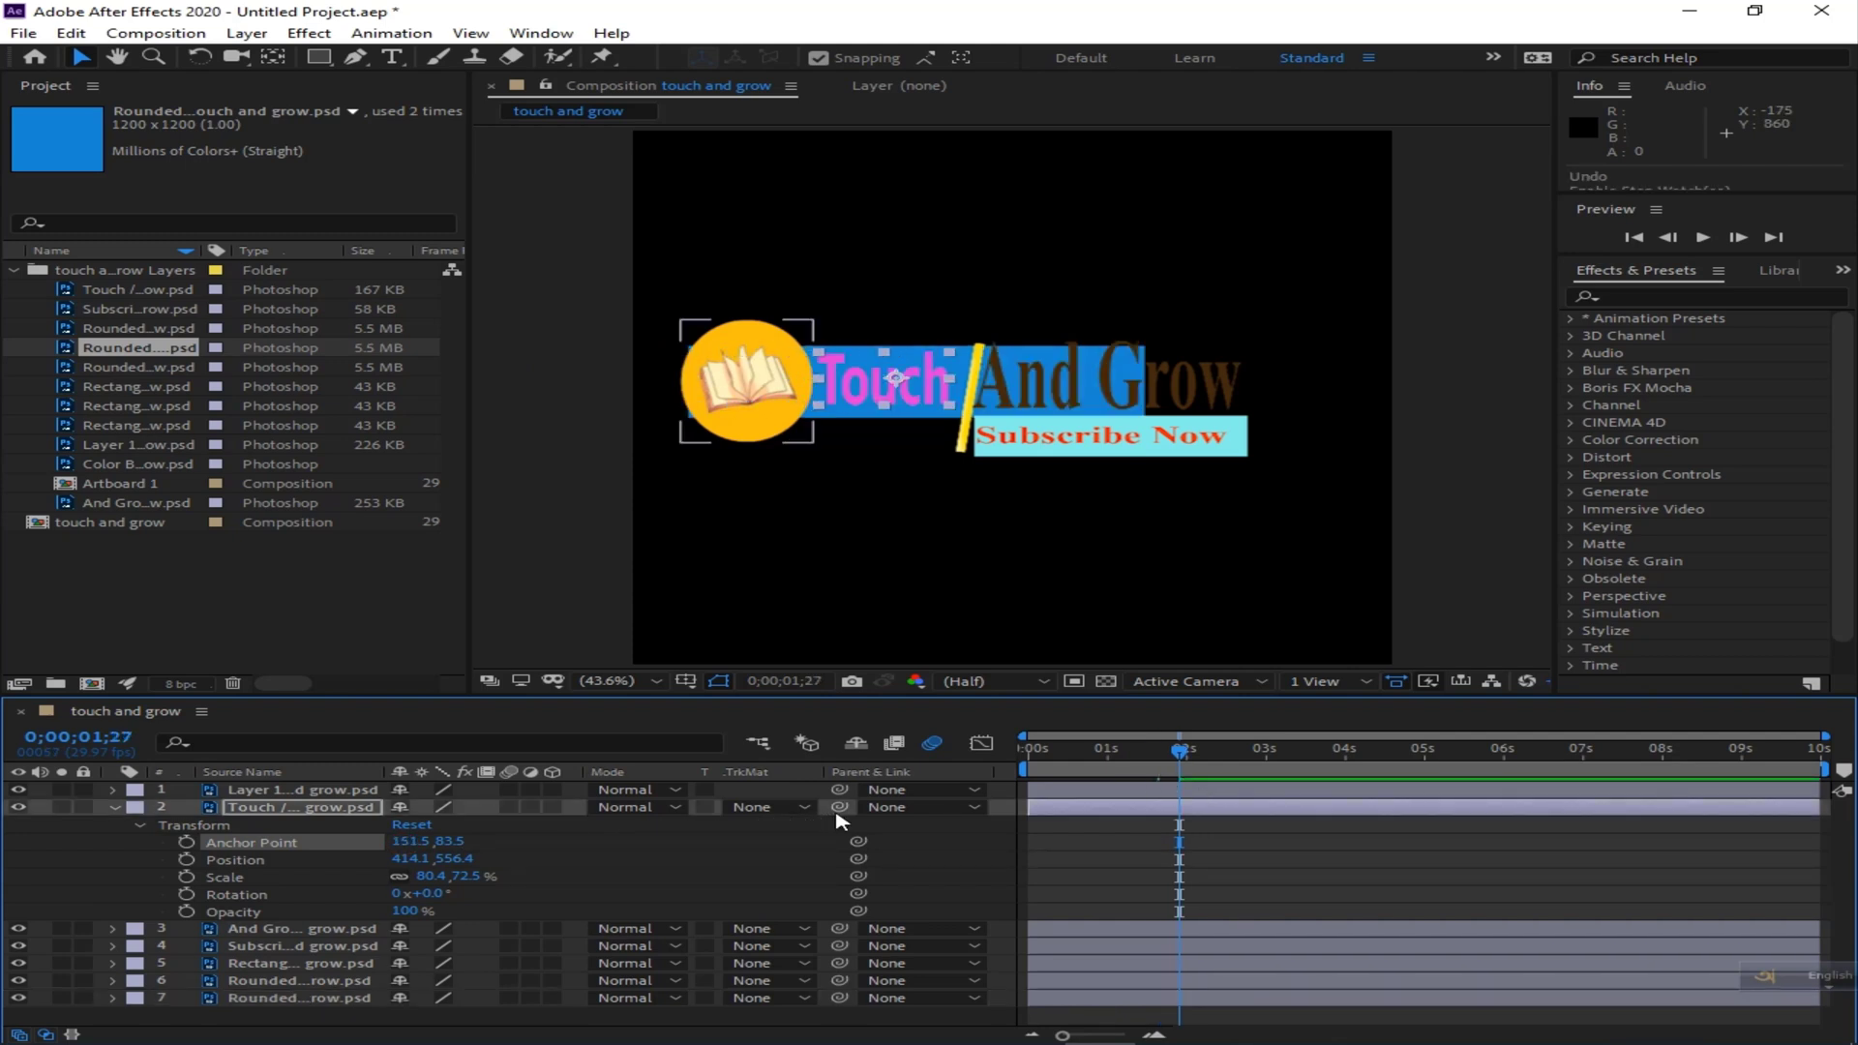
{"action": "left_click_drag", "start_coordinate": [403, 842], "coordinate": [772, 825]}
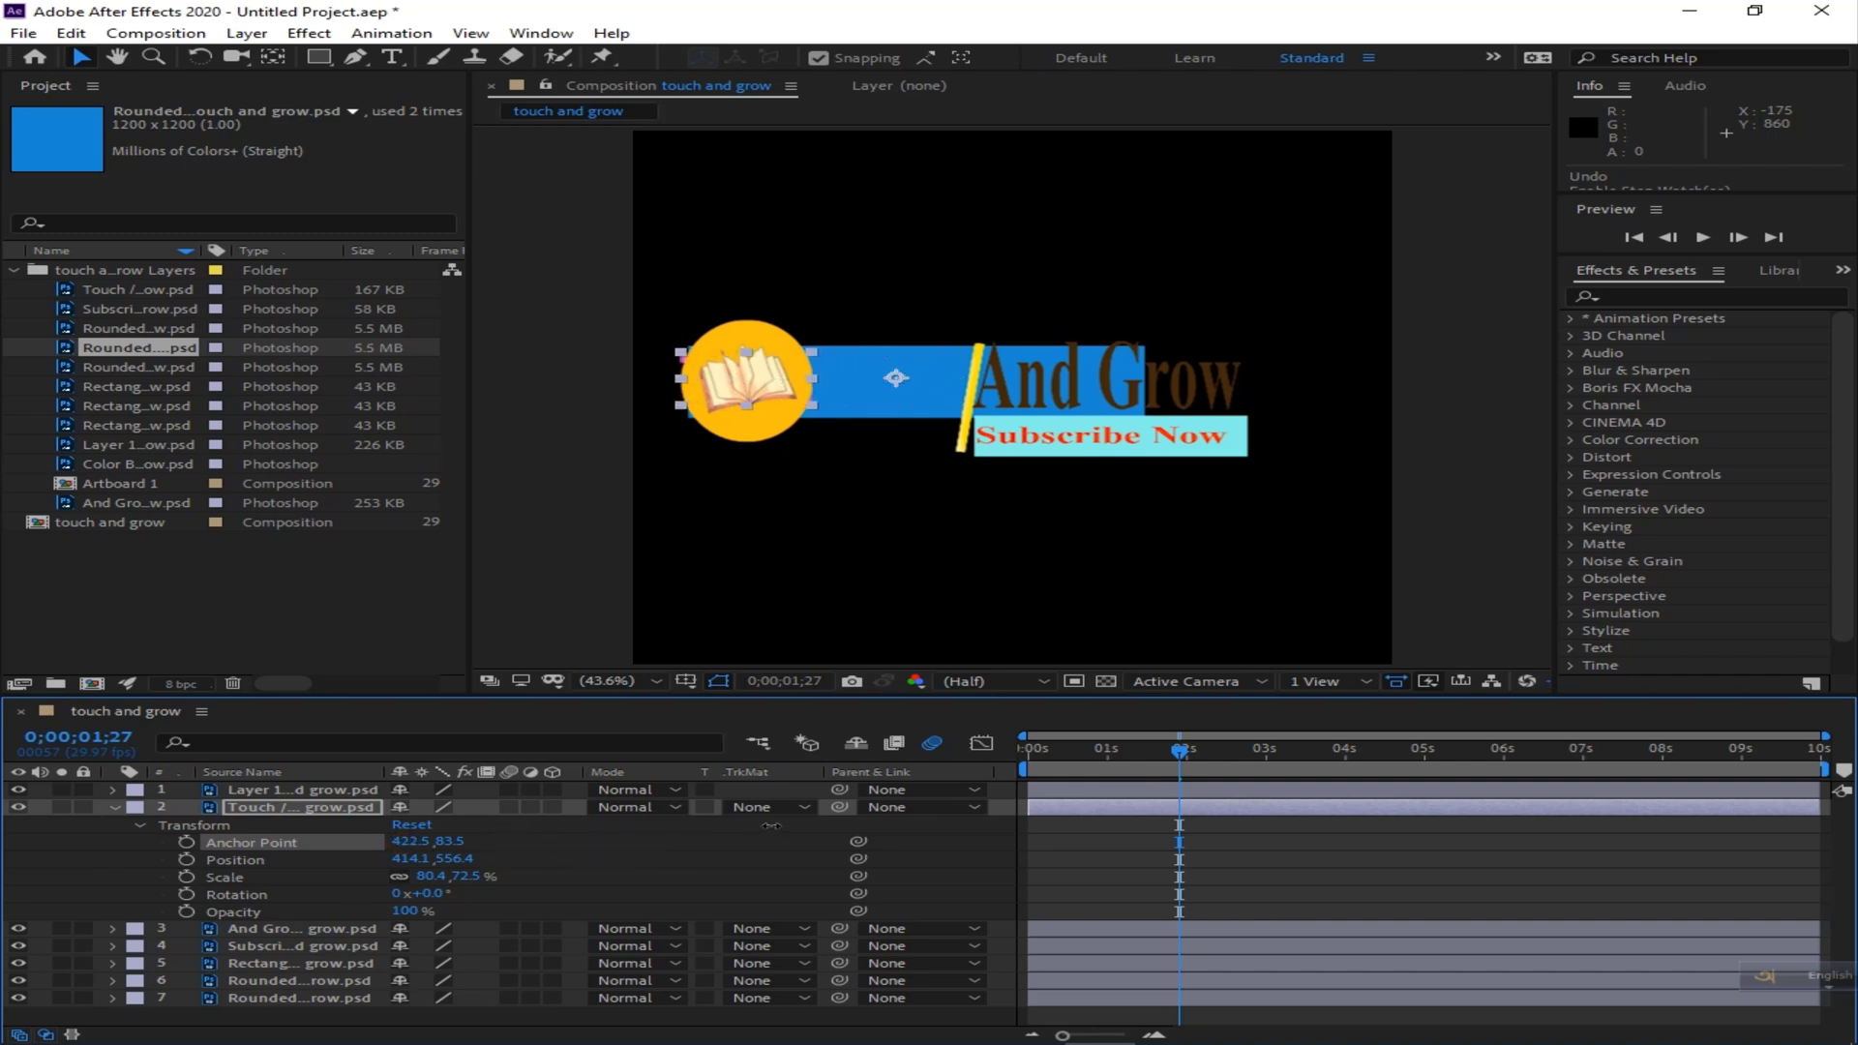
{"action": "left_click", "coordinate": [186, 841]}
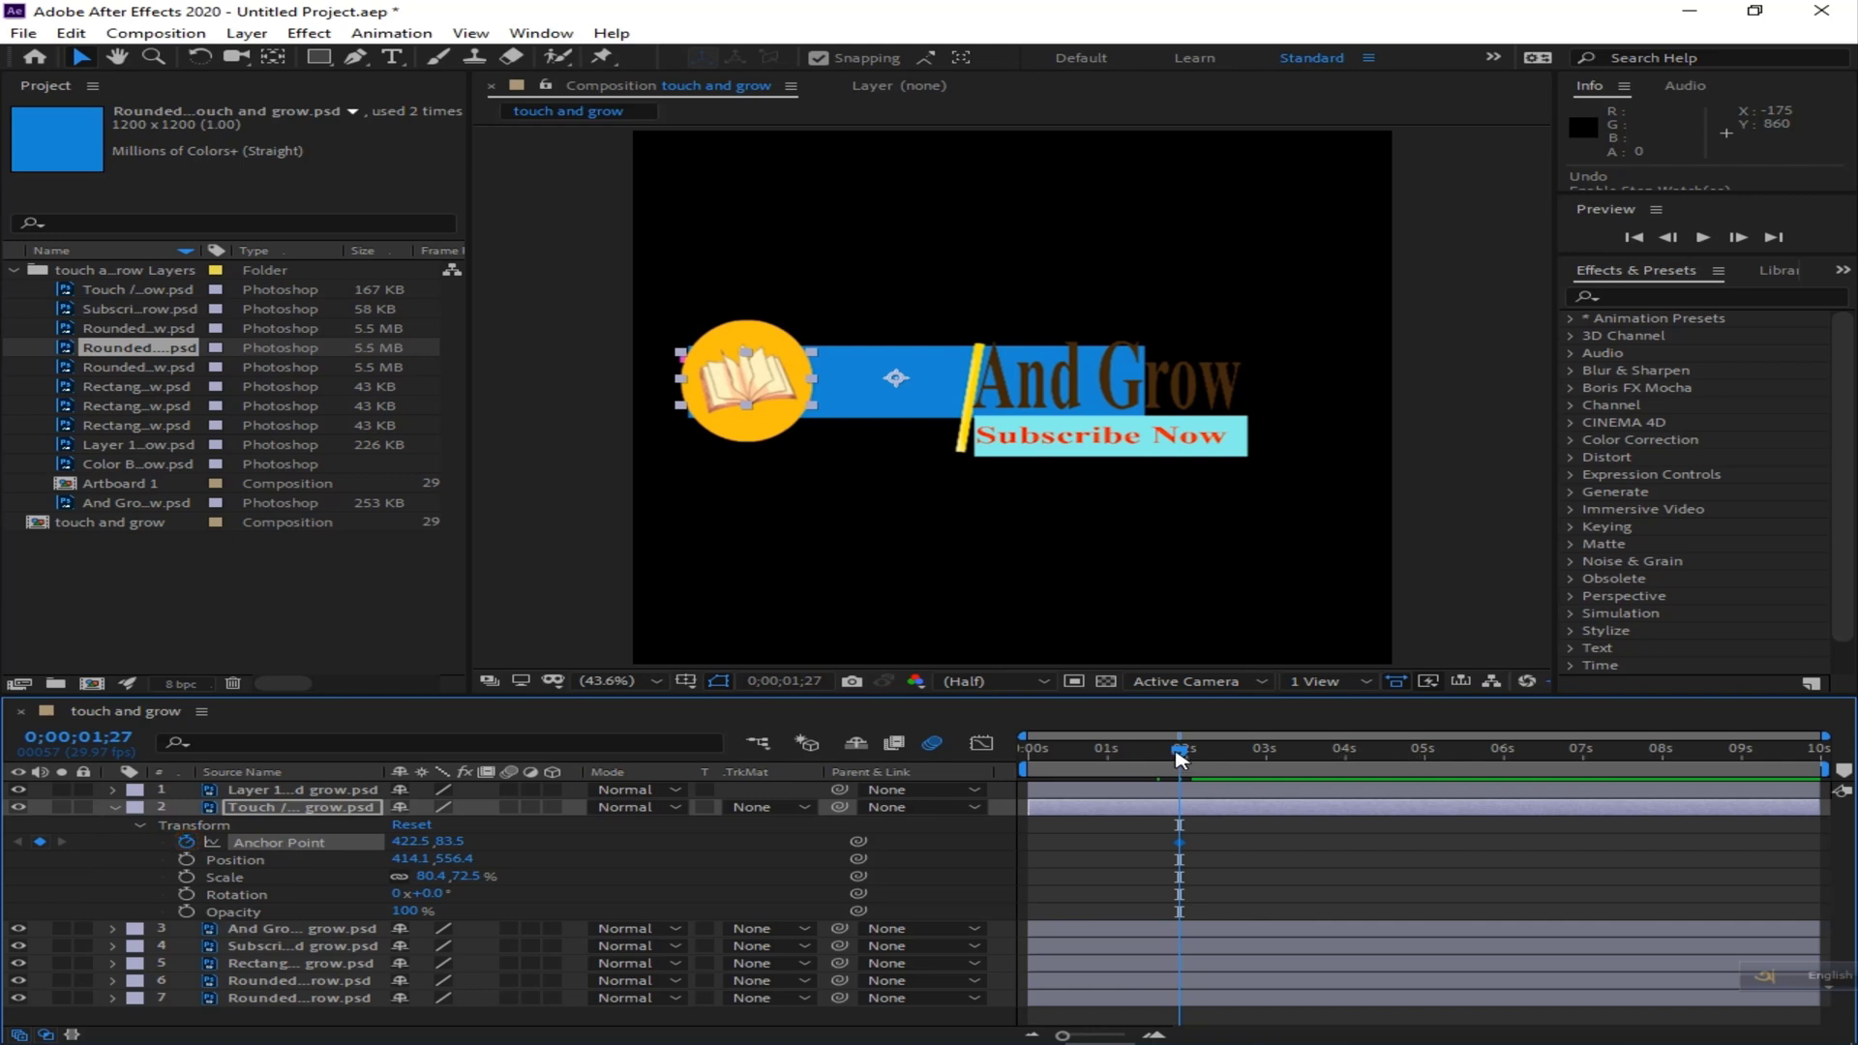
Keyframe the Touch text's anchor point at 158.5, 83.5 at 0;00;03;00 and preview the movement.
{"action": "left_click_drag", "start_coordinate": [1179, 757], "coordinate": [1269, 756]}
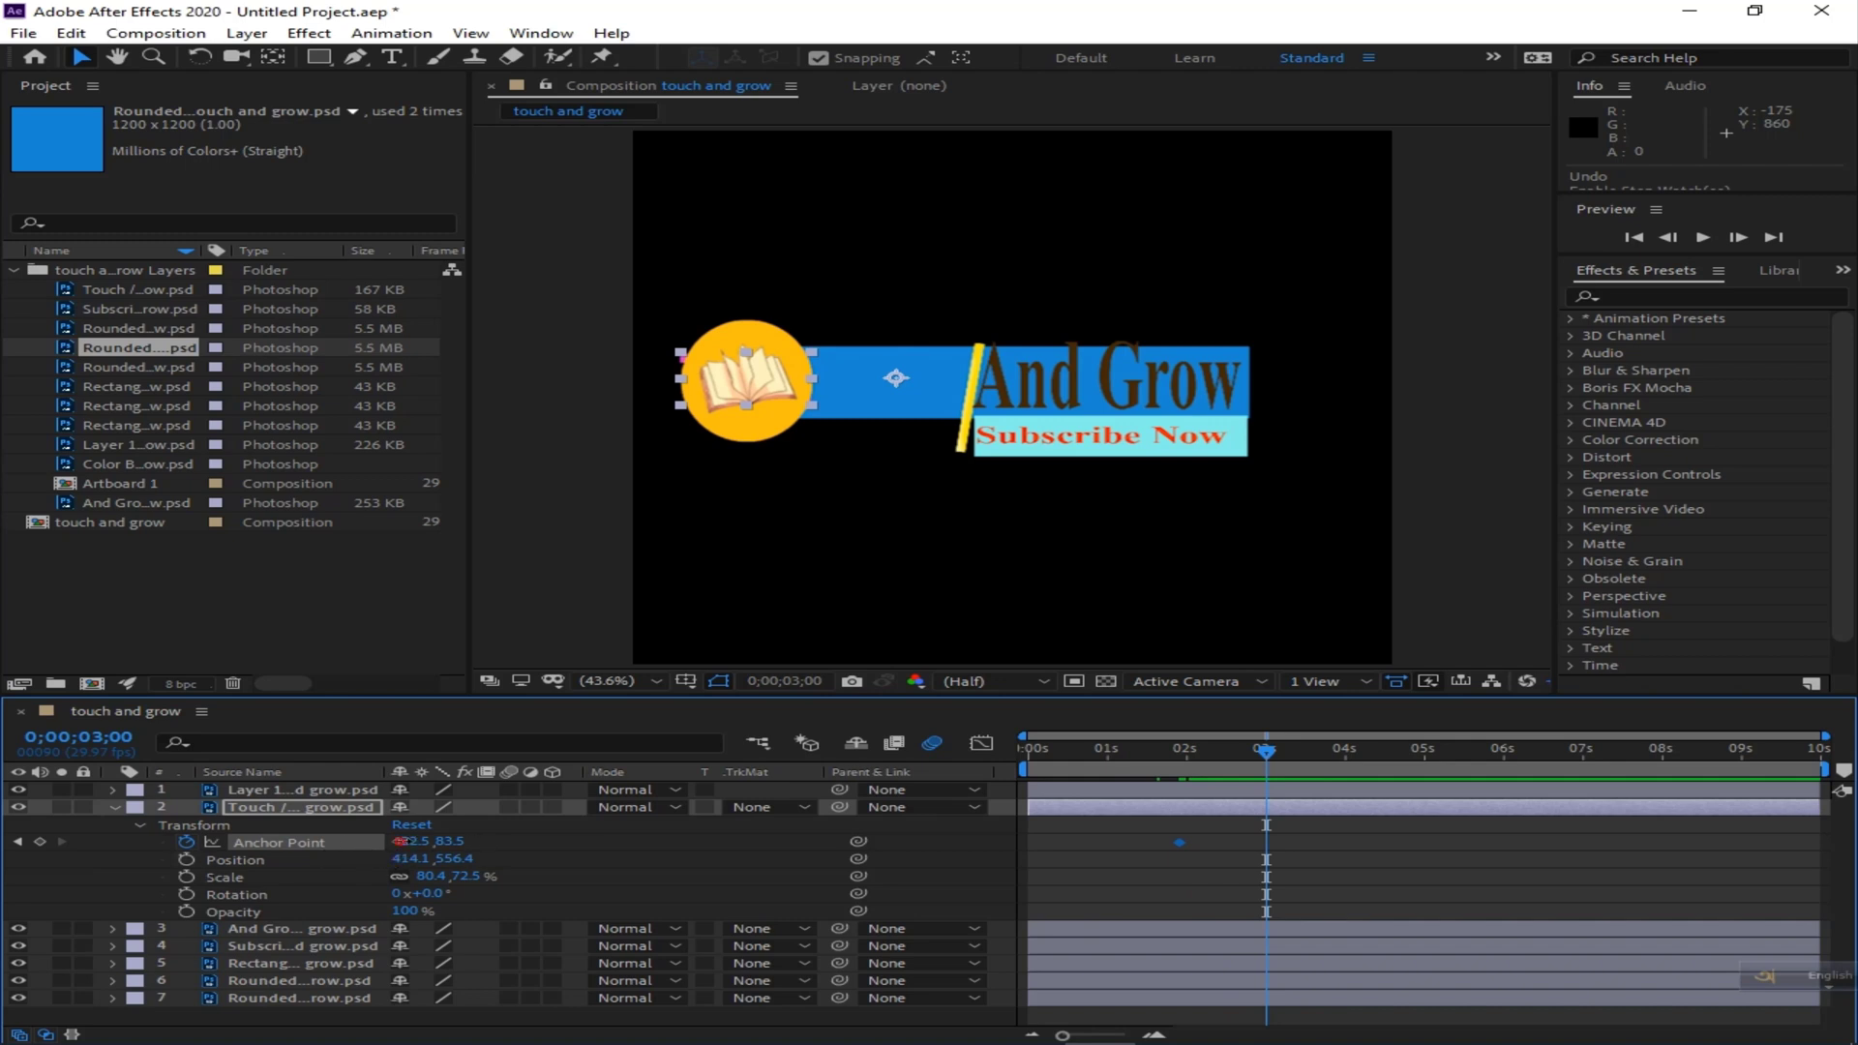
{"action": "left_click_drag", "start_coordinate": [406, 840], "coordinate": [6, 829]}
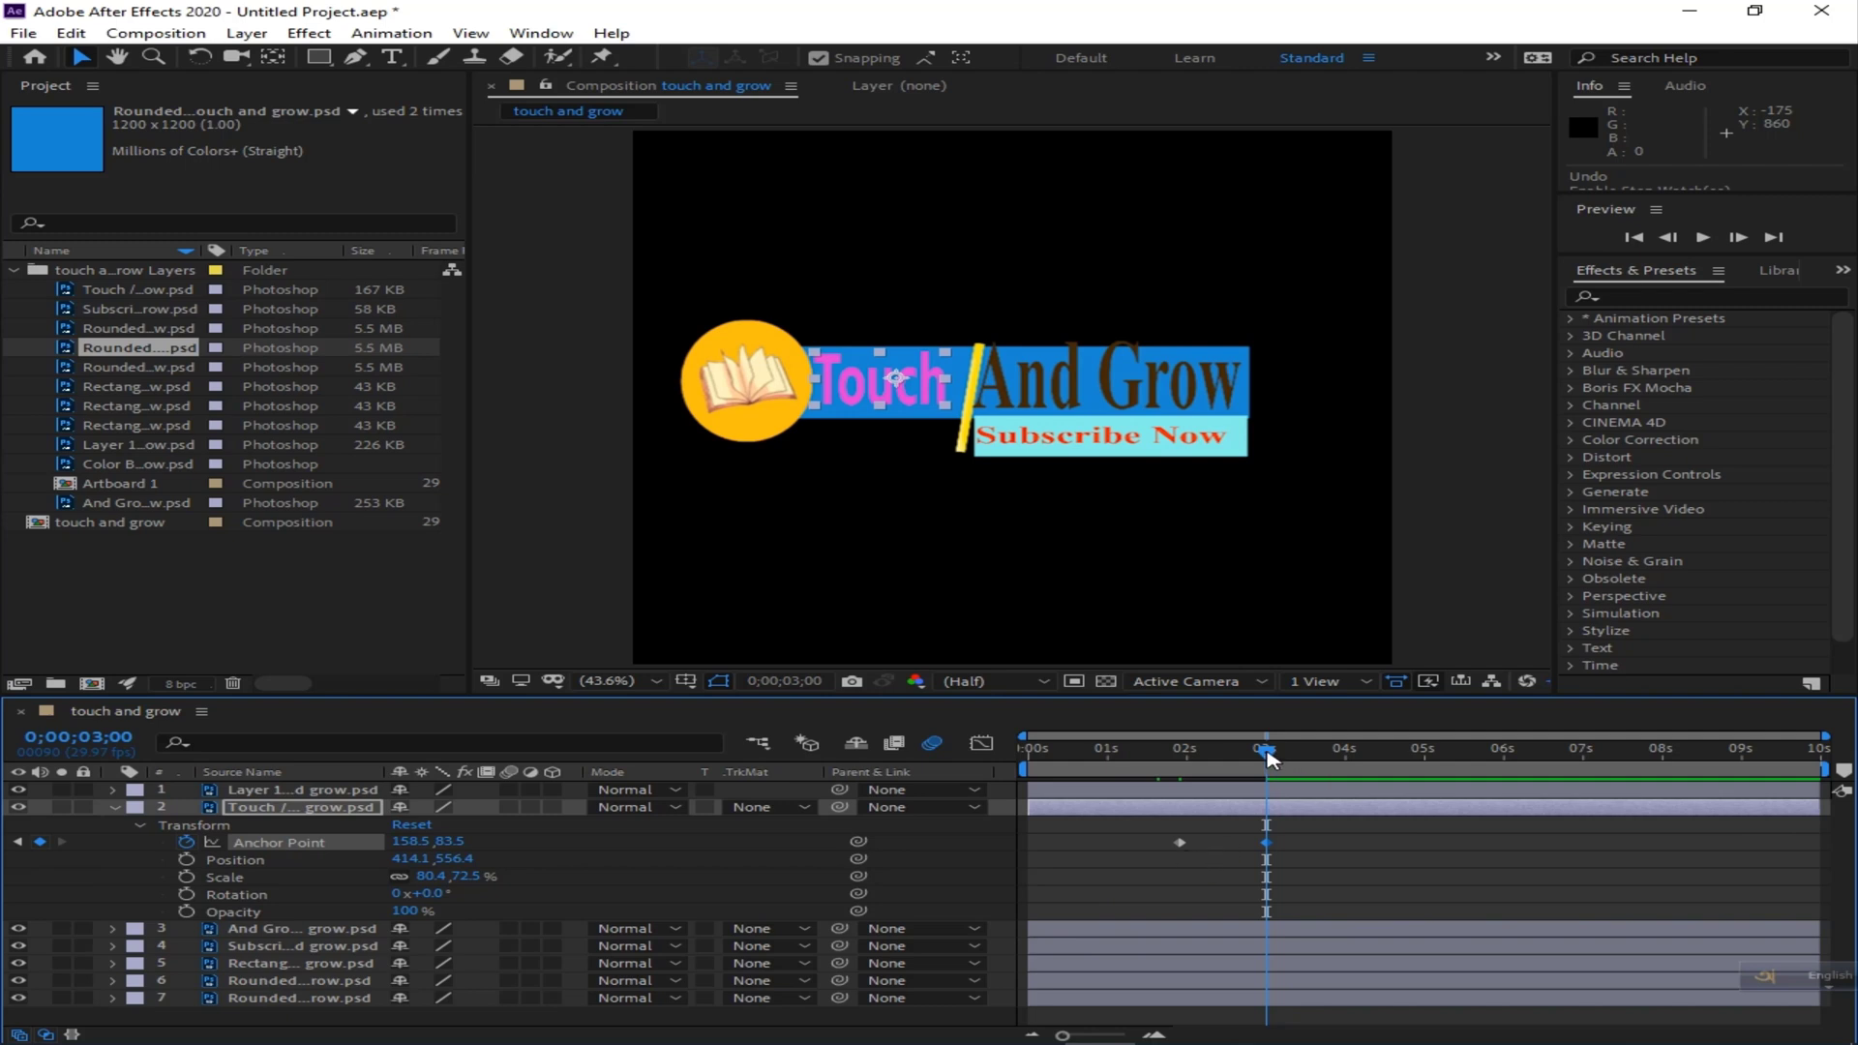
{"action": "key", "text": "space"}
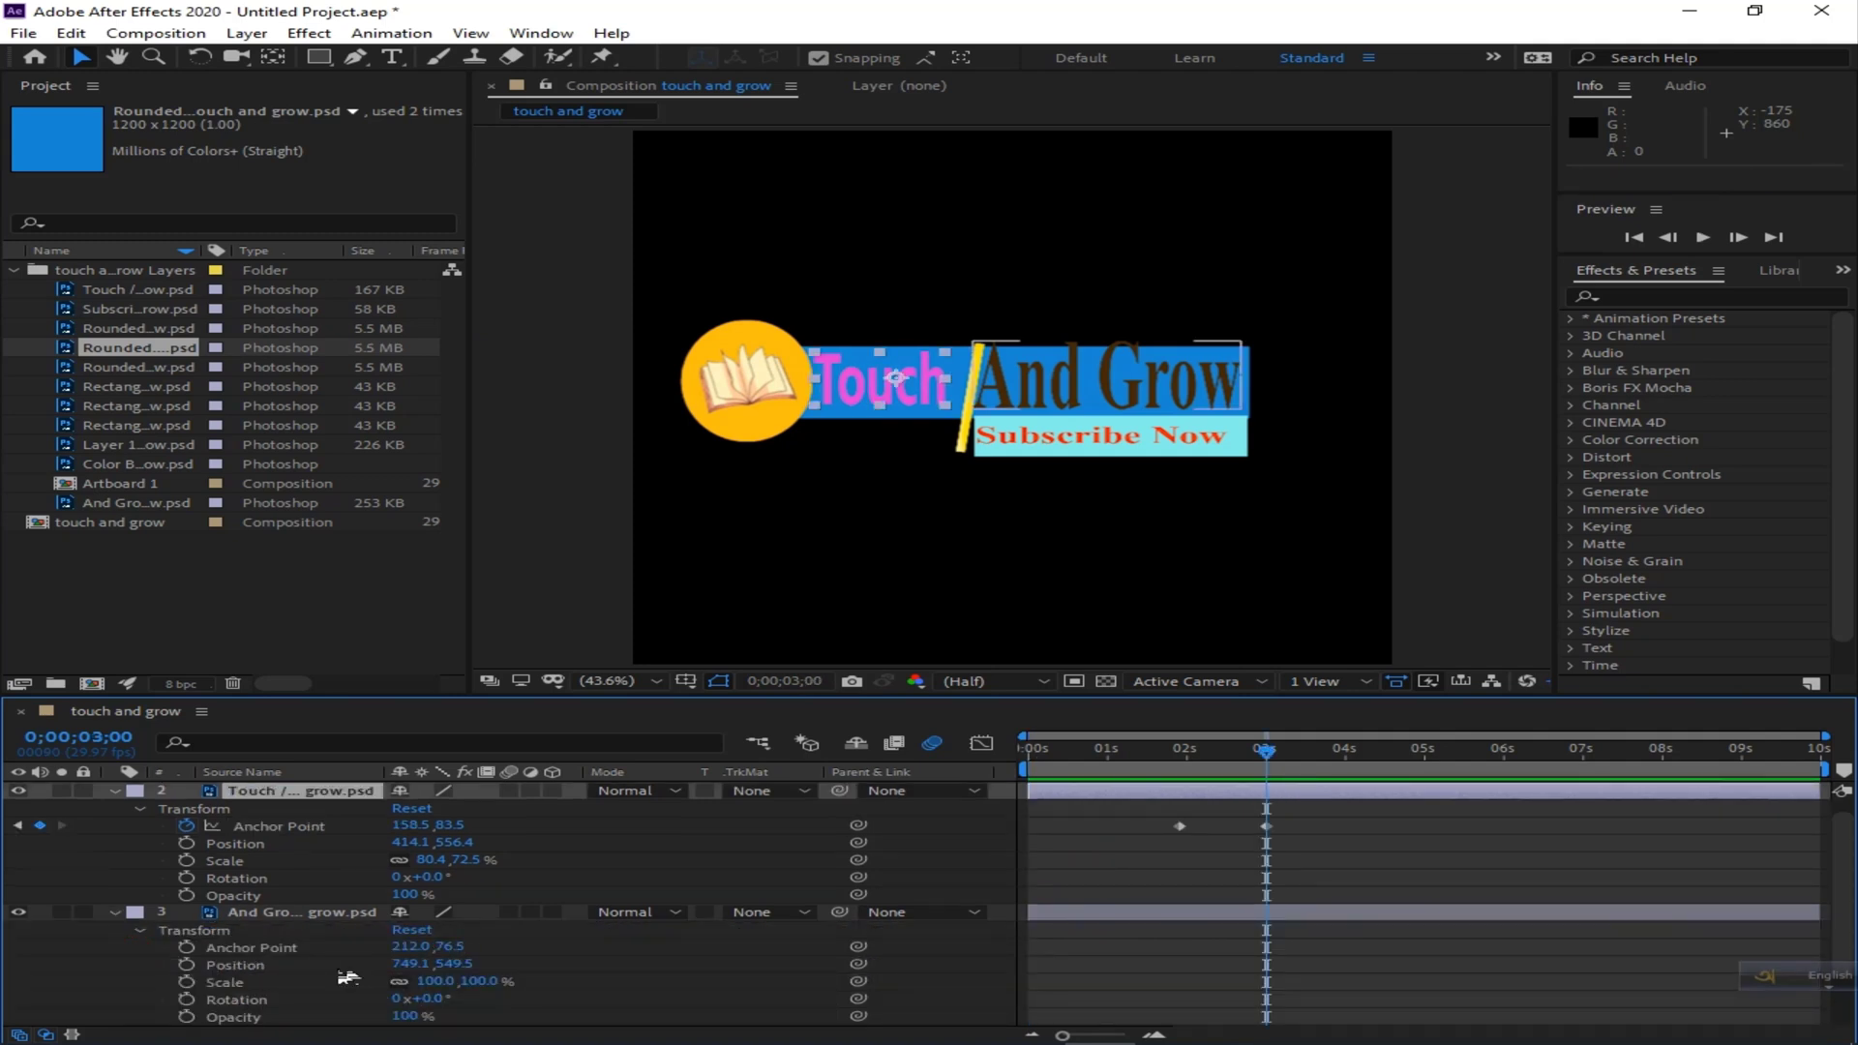
Set the And Grow text's anchor point to 665.0, 76.5 and keyframe it at 0;00;03;00.
{"action": "scroll", "coordinate": [348, 978], "scroll_direction": "down", "scroll_amount": 2}
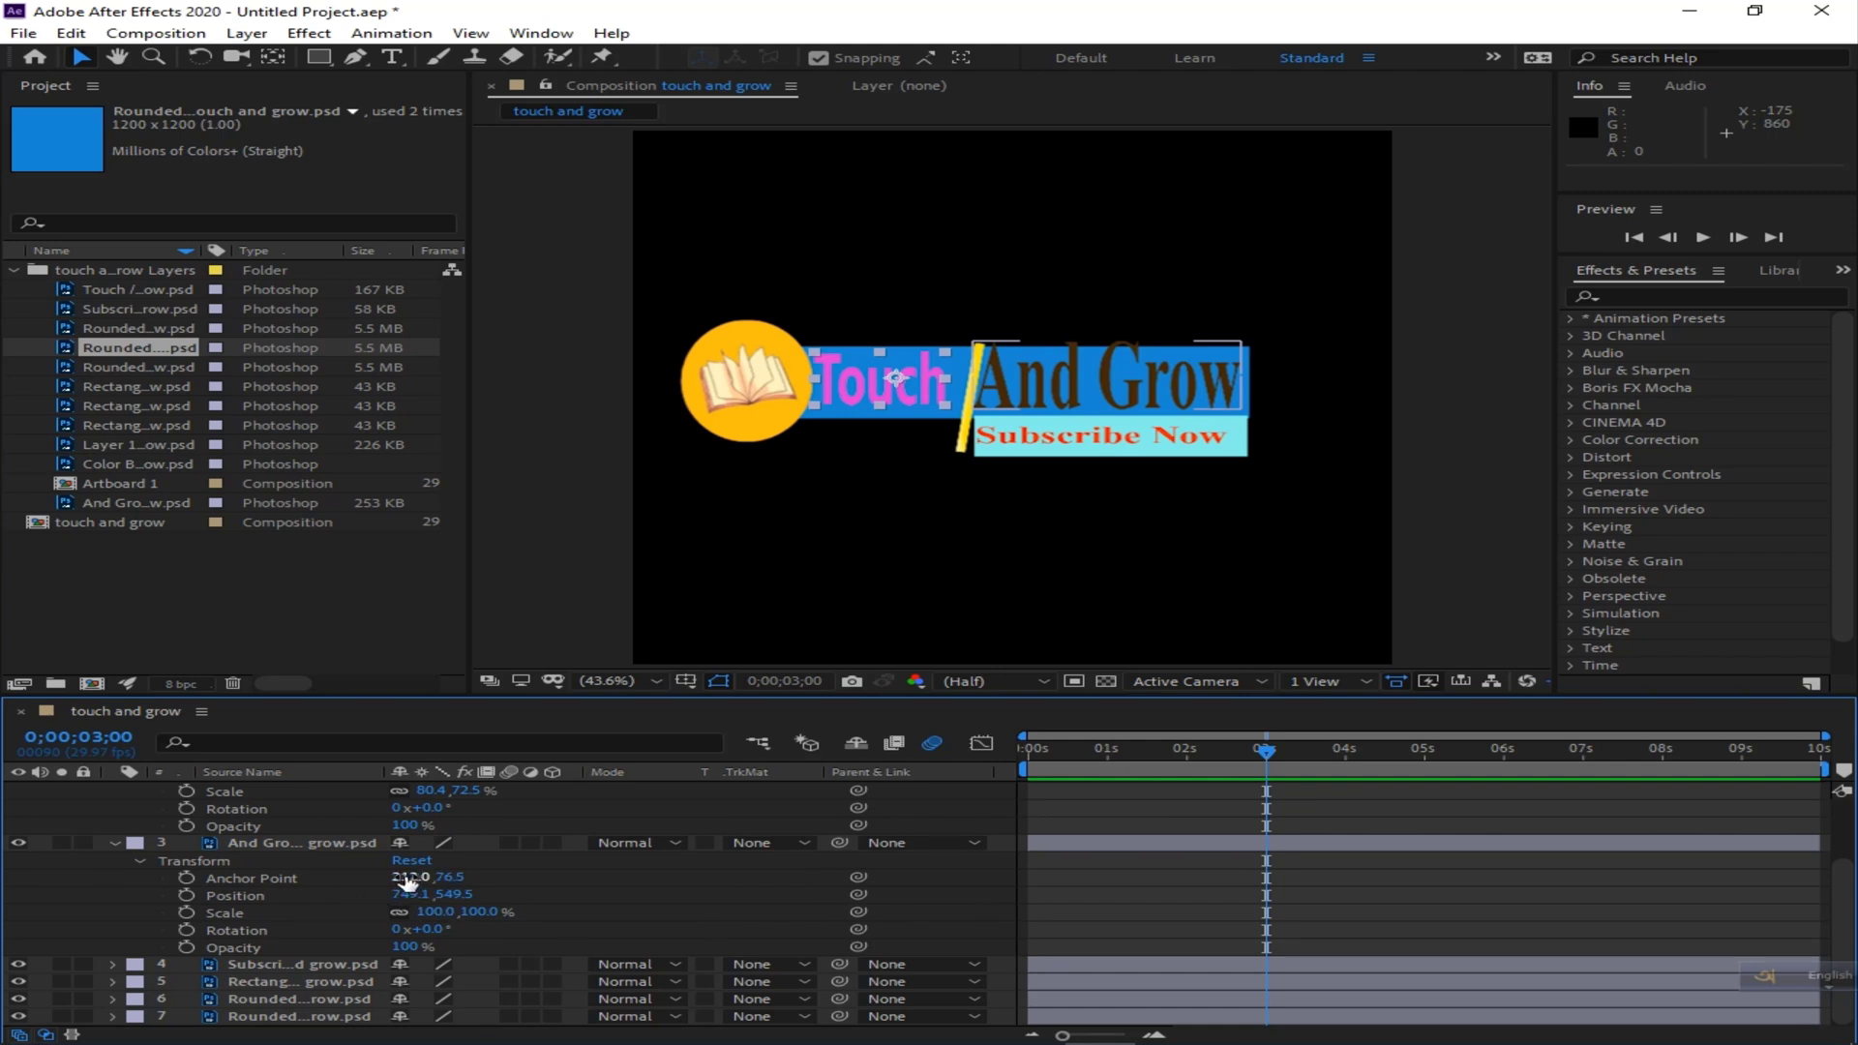
{"action": "left_click_drag", "start_coordinate": [407, 877], "coordinate": [1001, 835]}
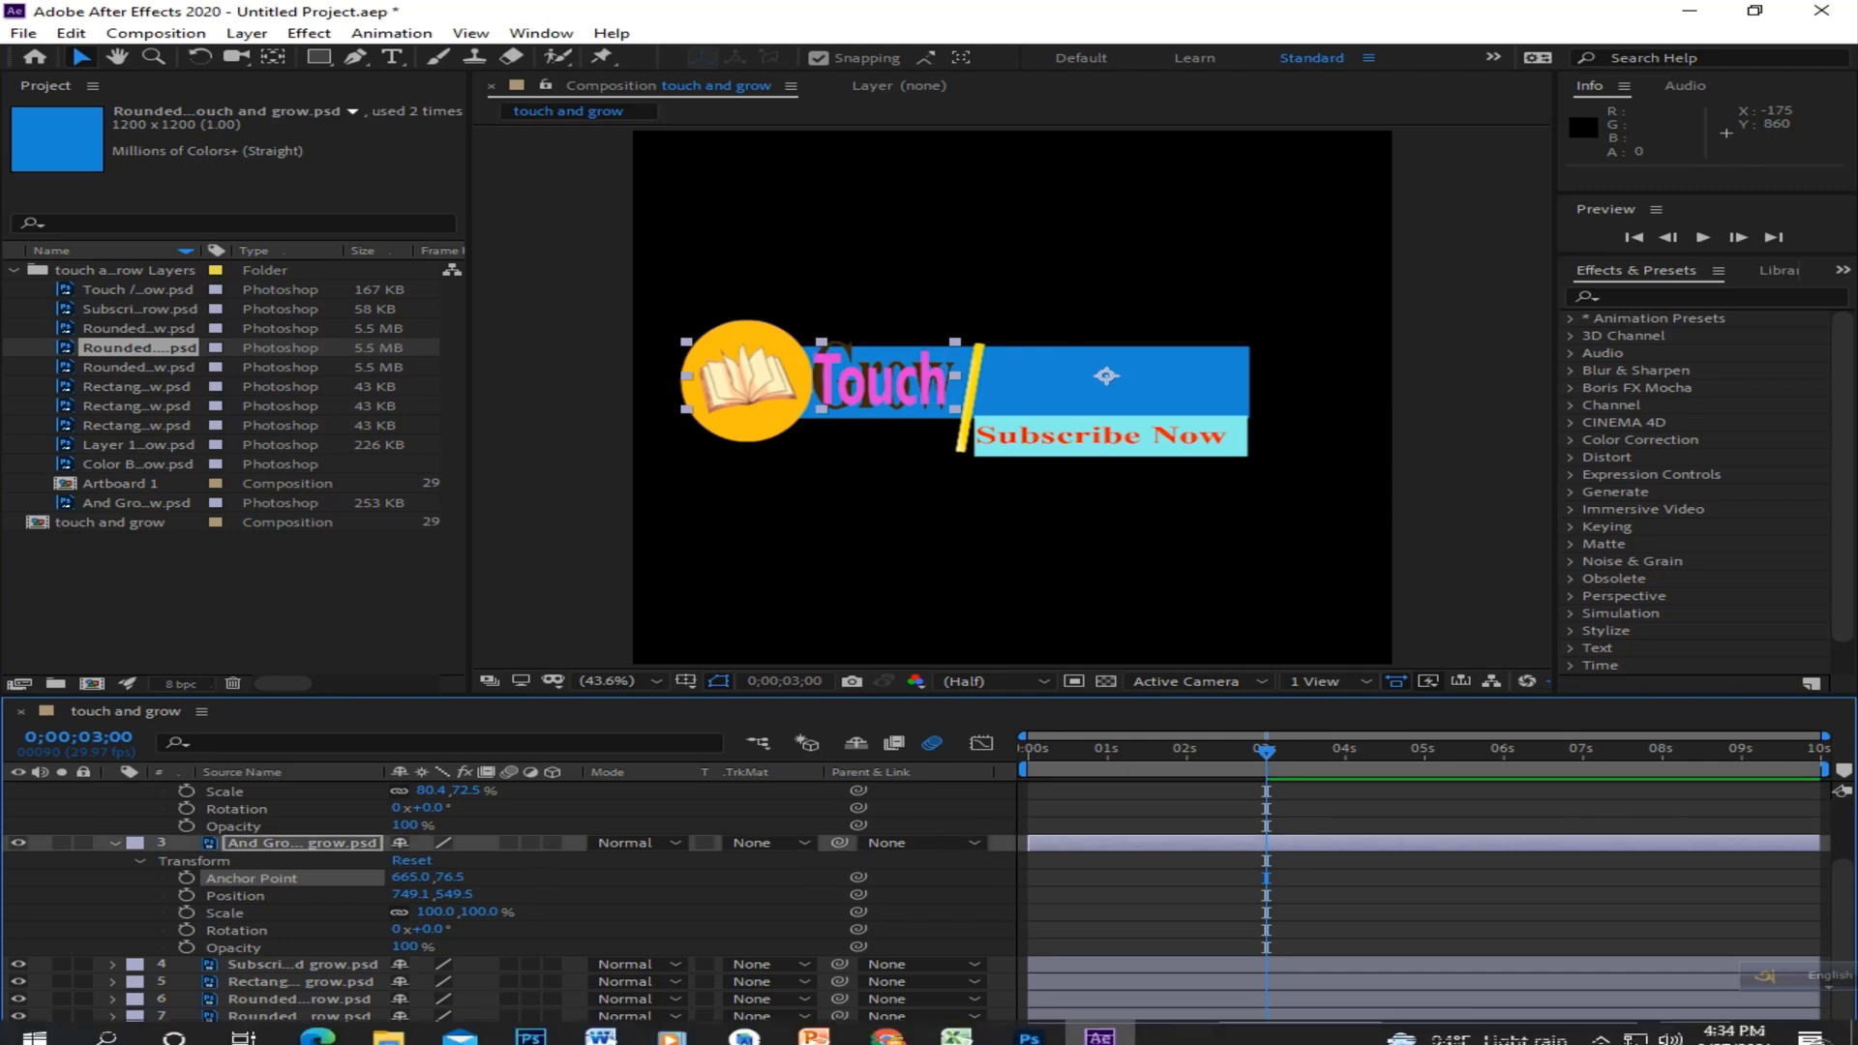
{"action": "left_click", "coordinate": [186, 877]}
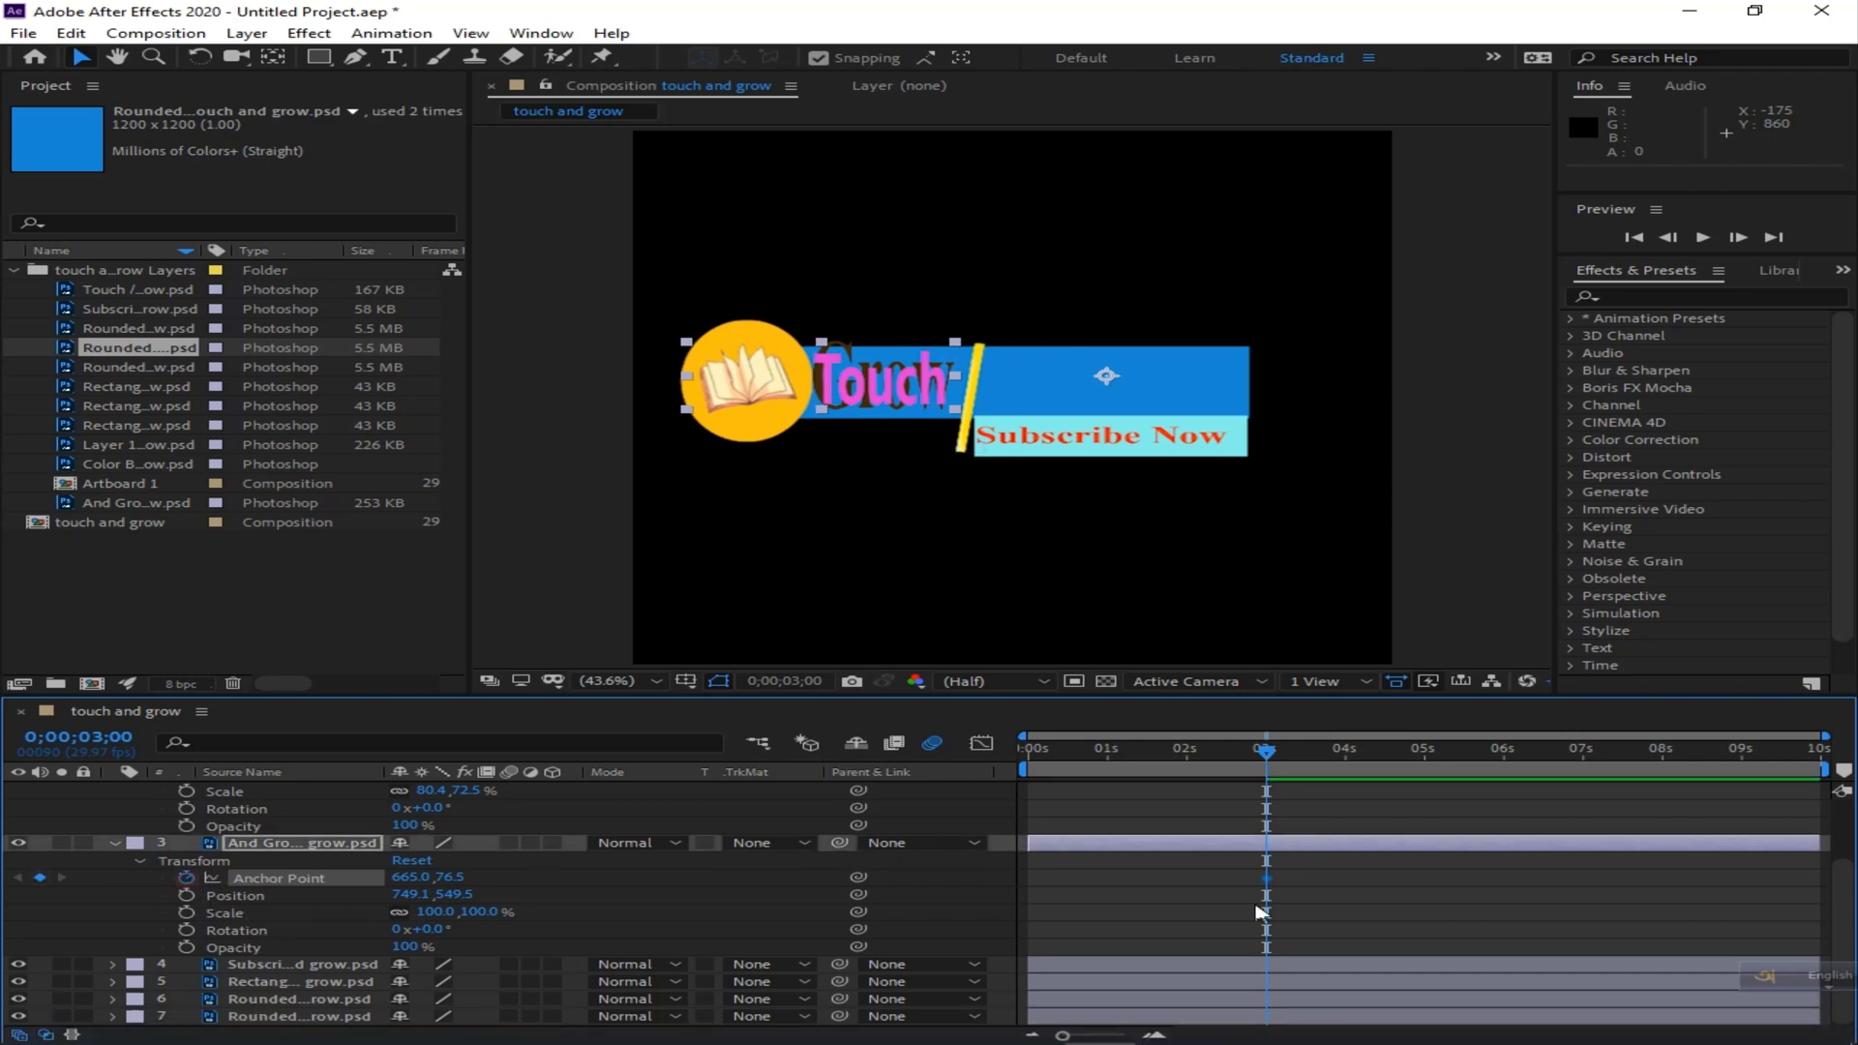
Keyframe the And Grow text's anchor point at 202.0, 76.5 at 0;00;04;01 and preview the animation.
{"action": "left_click_drag", "start_coordinate": [1265, 751], "coordinate": [1348, 753]}
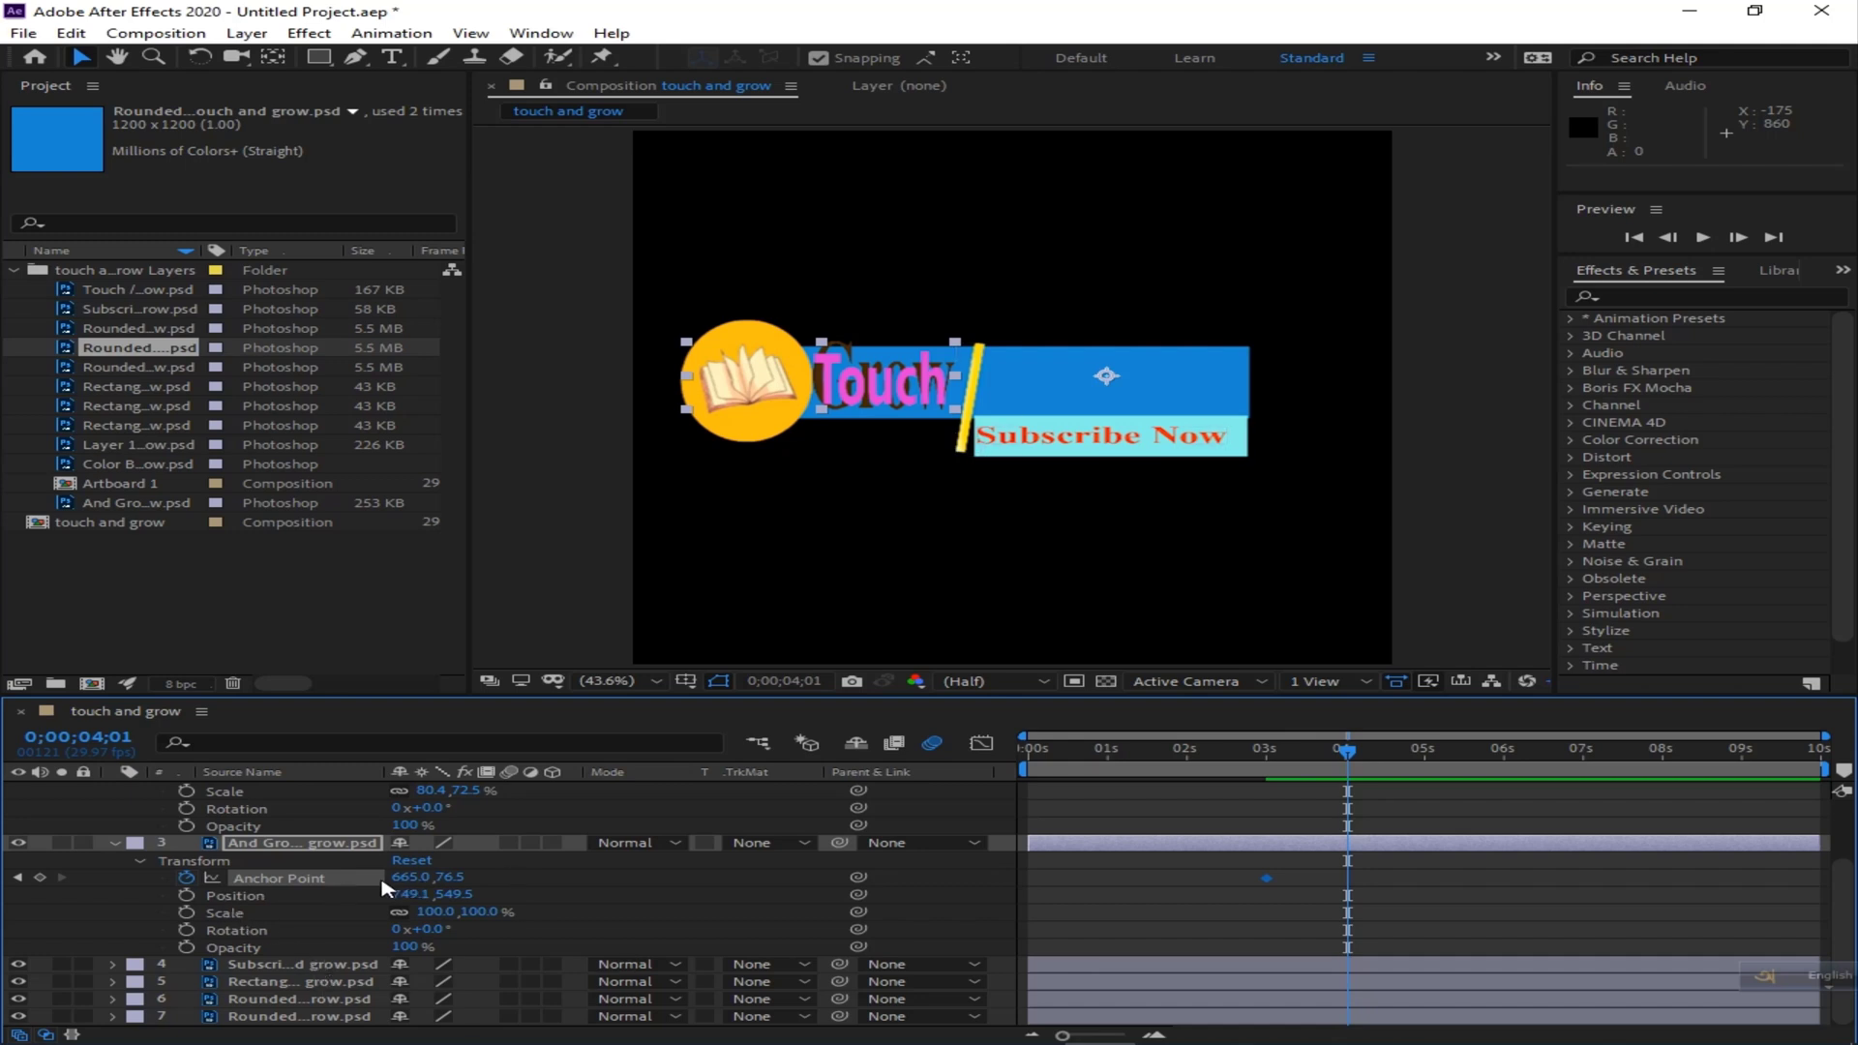
{"action": "left_click_drag", "start_coordinate": [406, 877], "coordinate": [198, 885]}
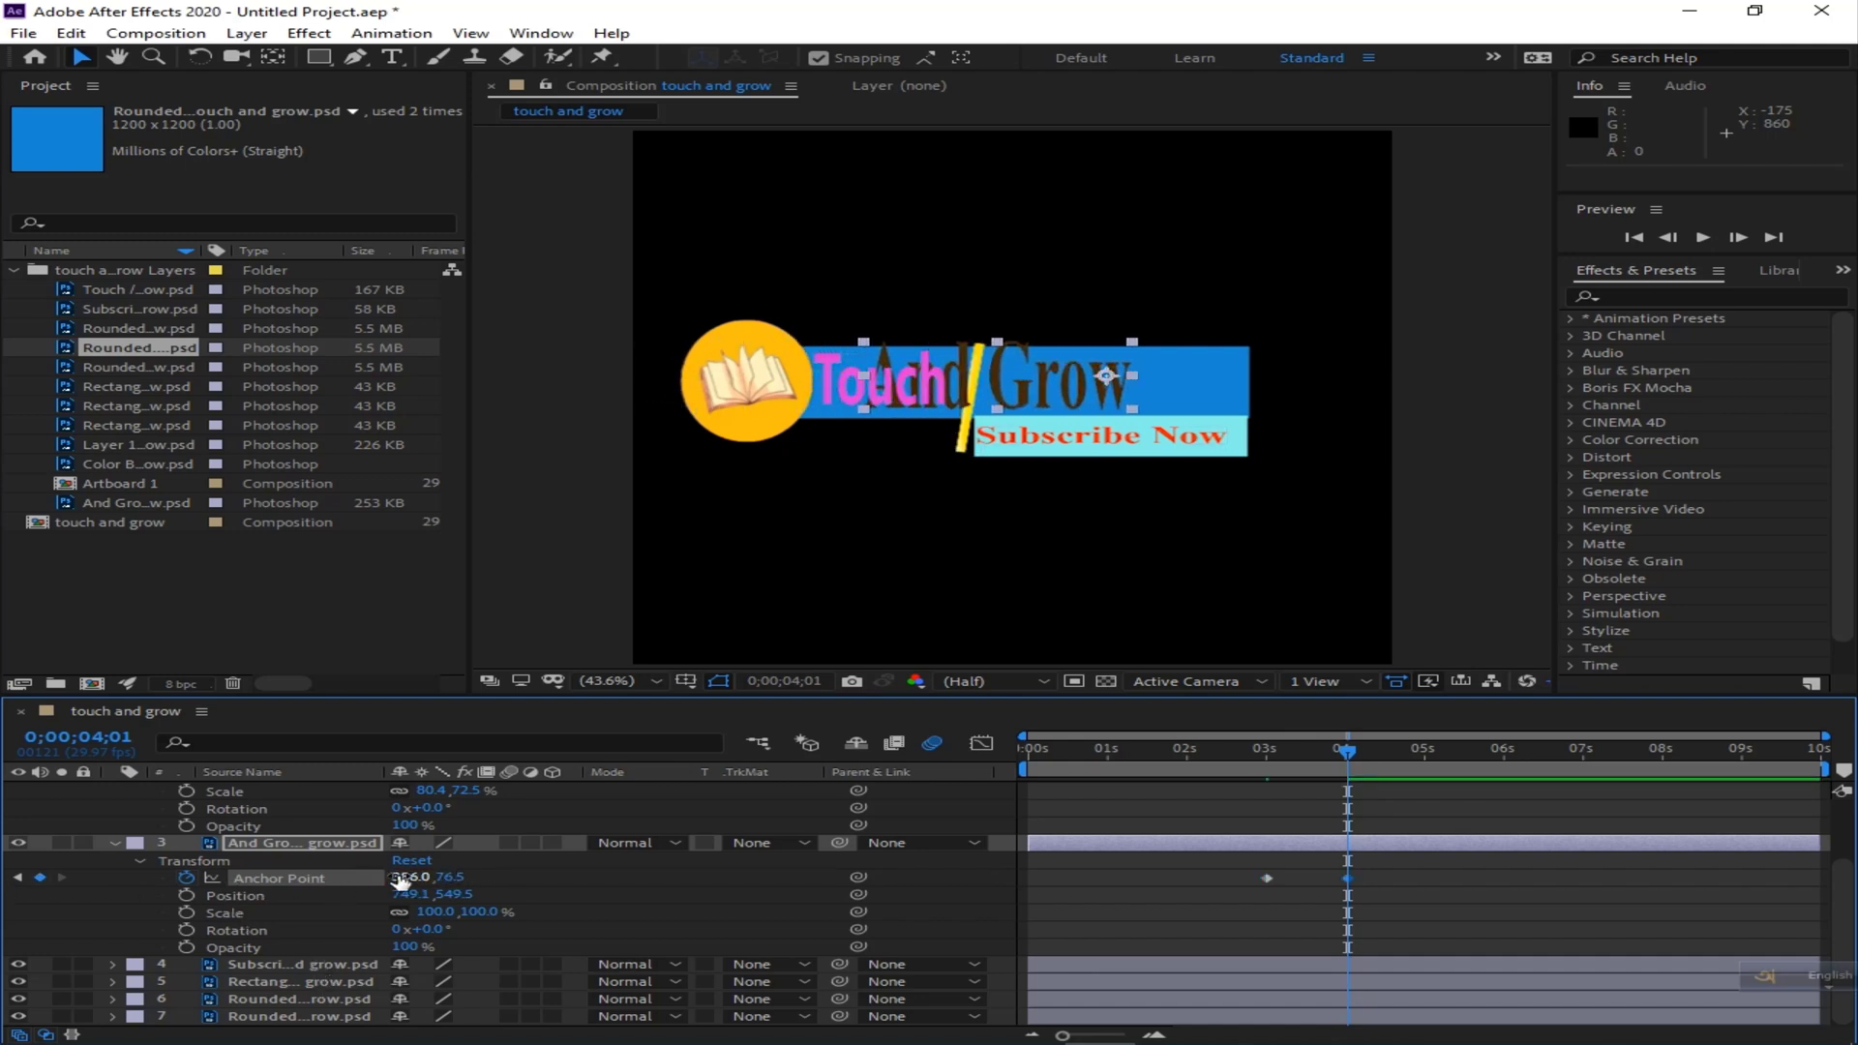
{"action": "left_click_drag", "start_coordinate": [400, 877], "coordinate": [157, 889]}
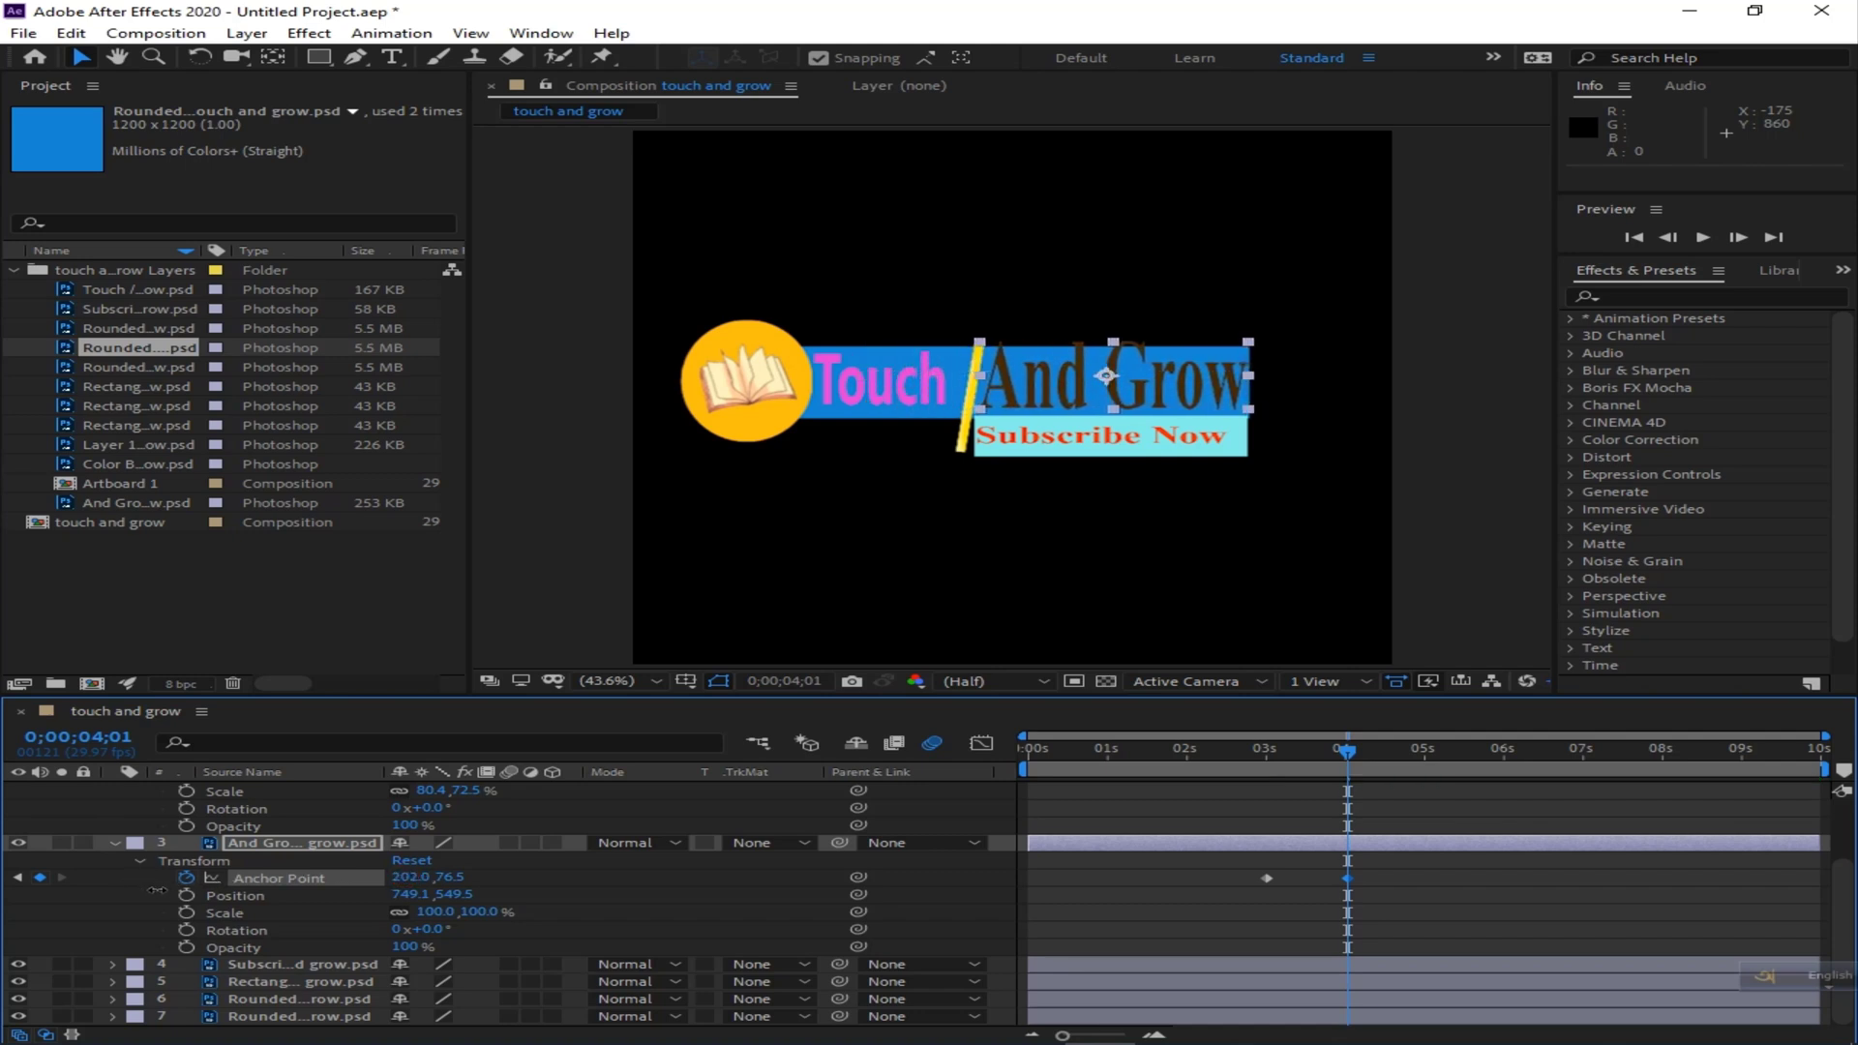
{"action": "key", "text": "space"}
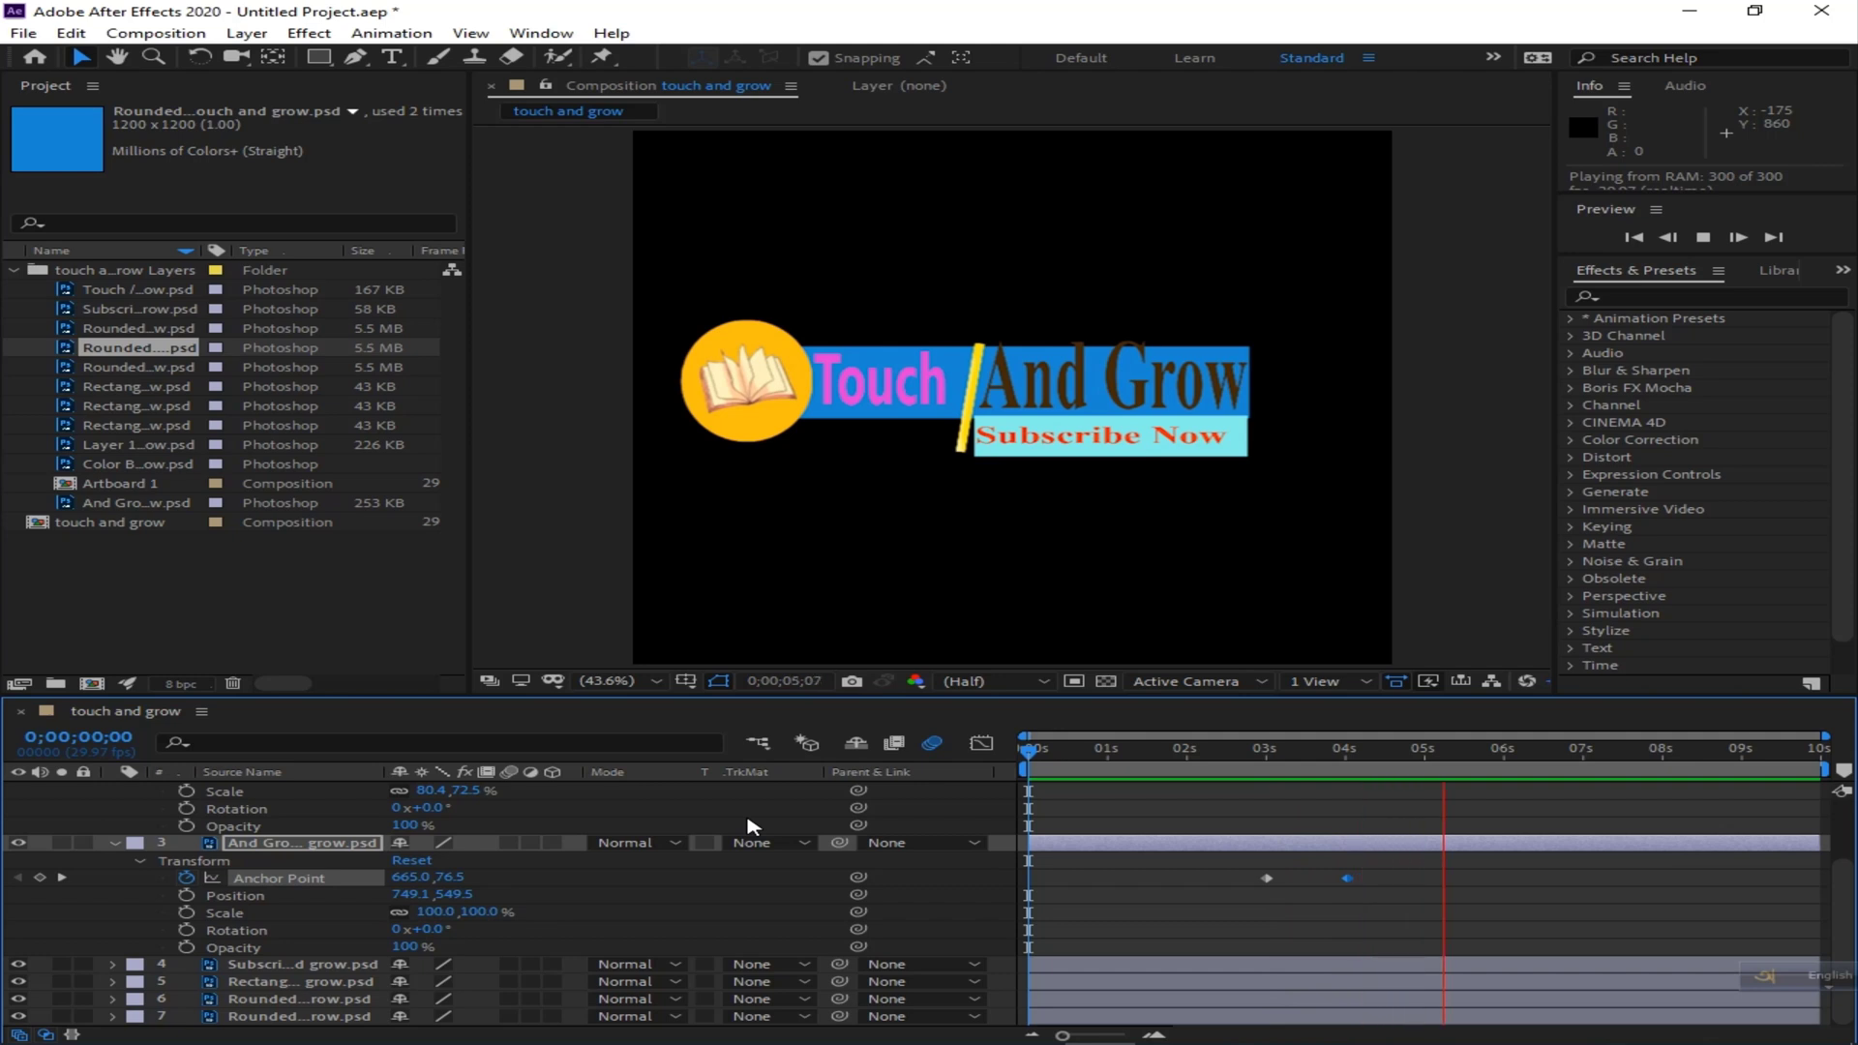
{"action": "key", "text": "space"}
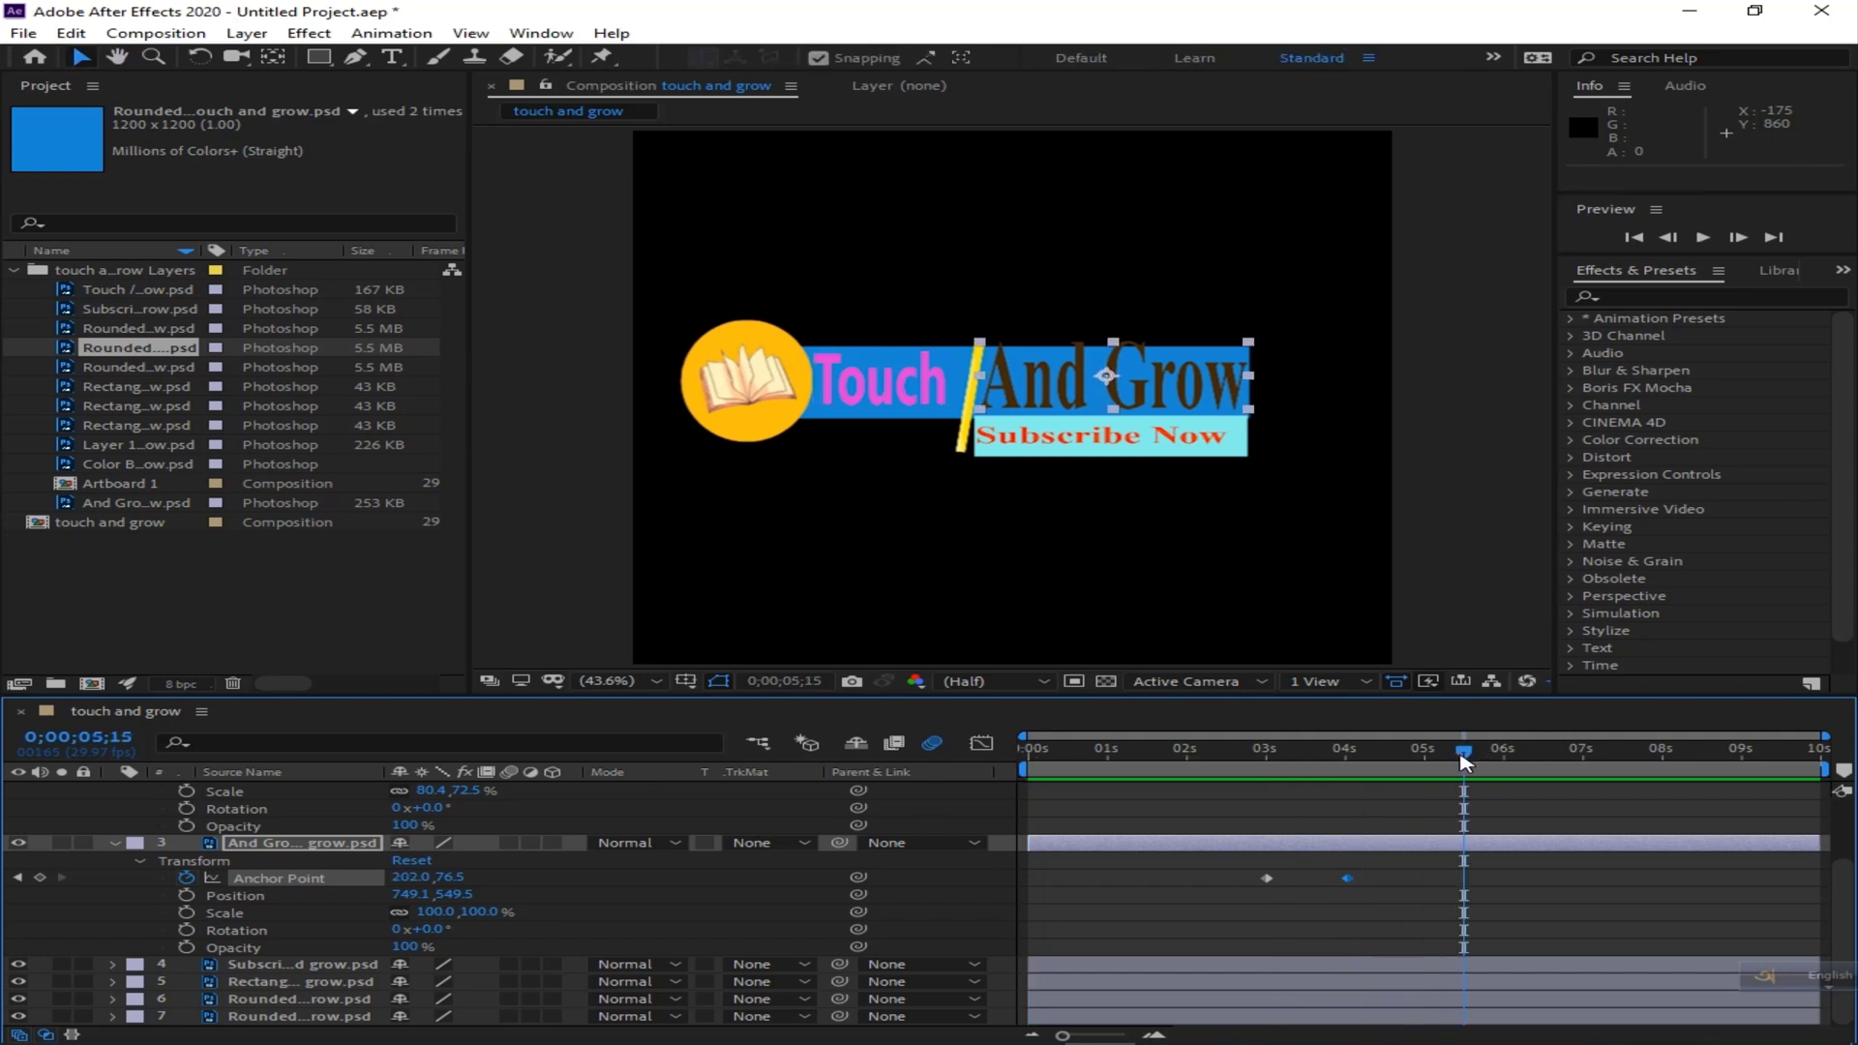
Animate the light blue subscribe bar's position from 731.4, 578.8 at 0;00;04;01 to 733.4, 684.8 at 0;00;05;00.
{"action": "left_click_drag", "start_coordinate": [1463, 765], "coordinate": [1347, 774]}
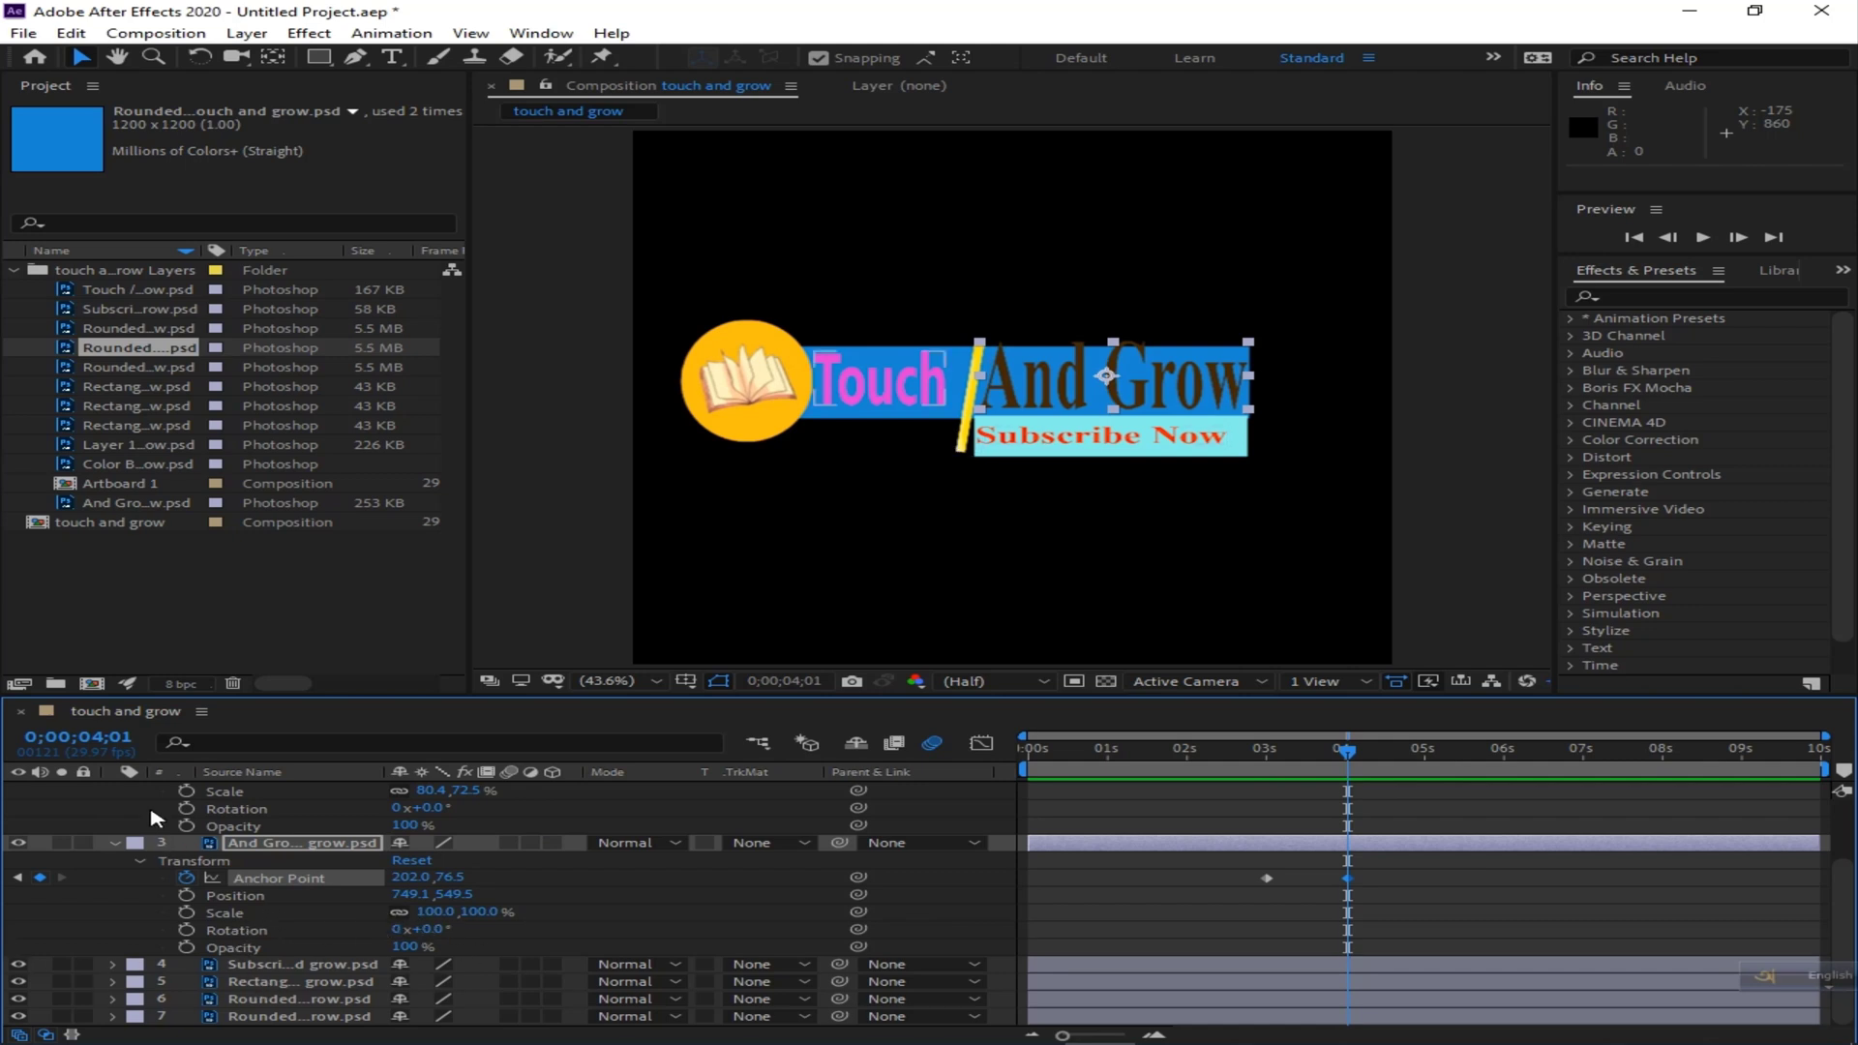
{"action": "left_click", "coordinate": [142, 862]}
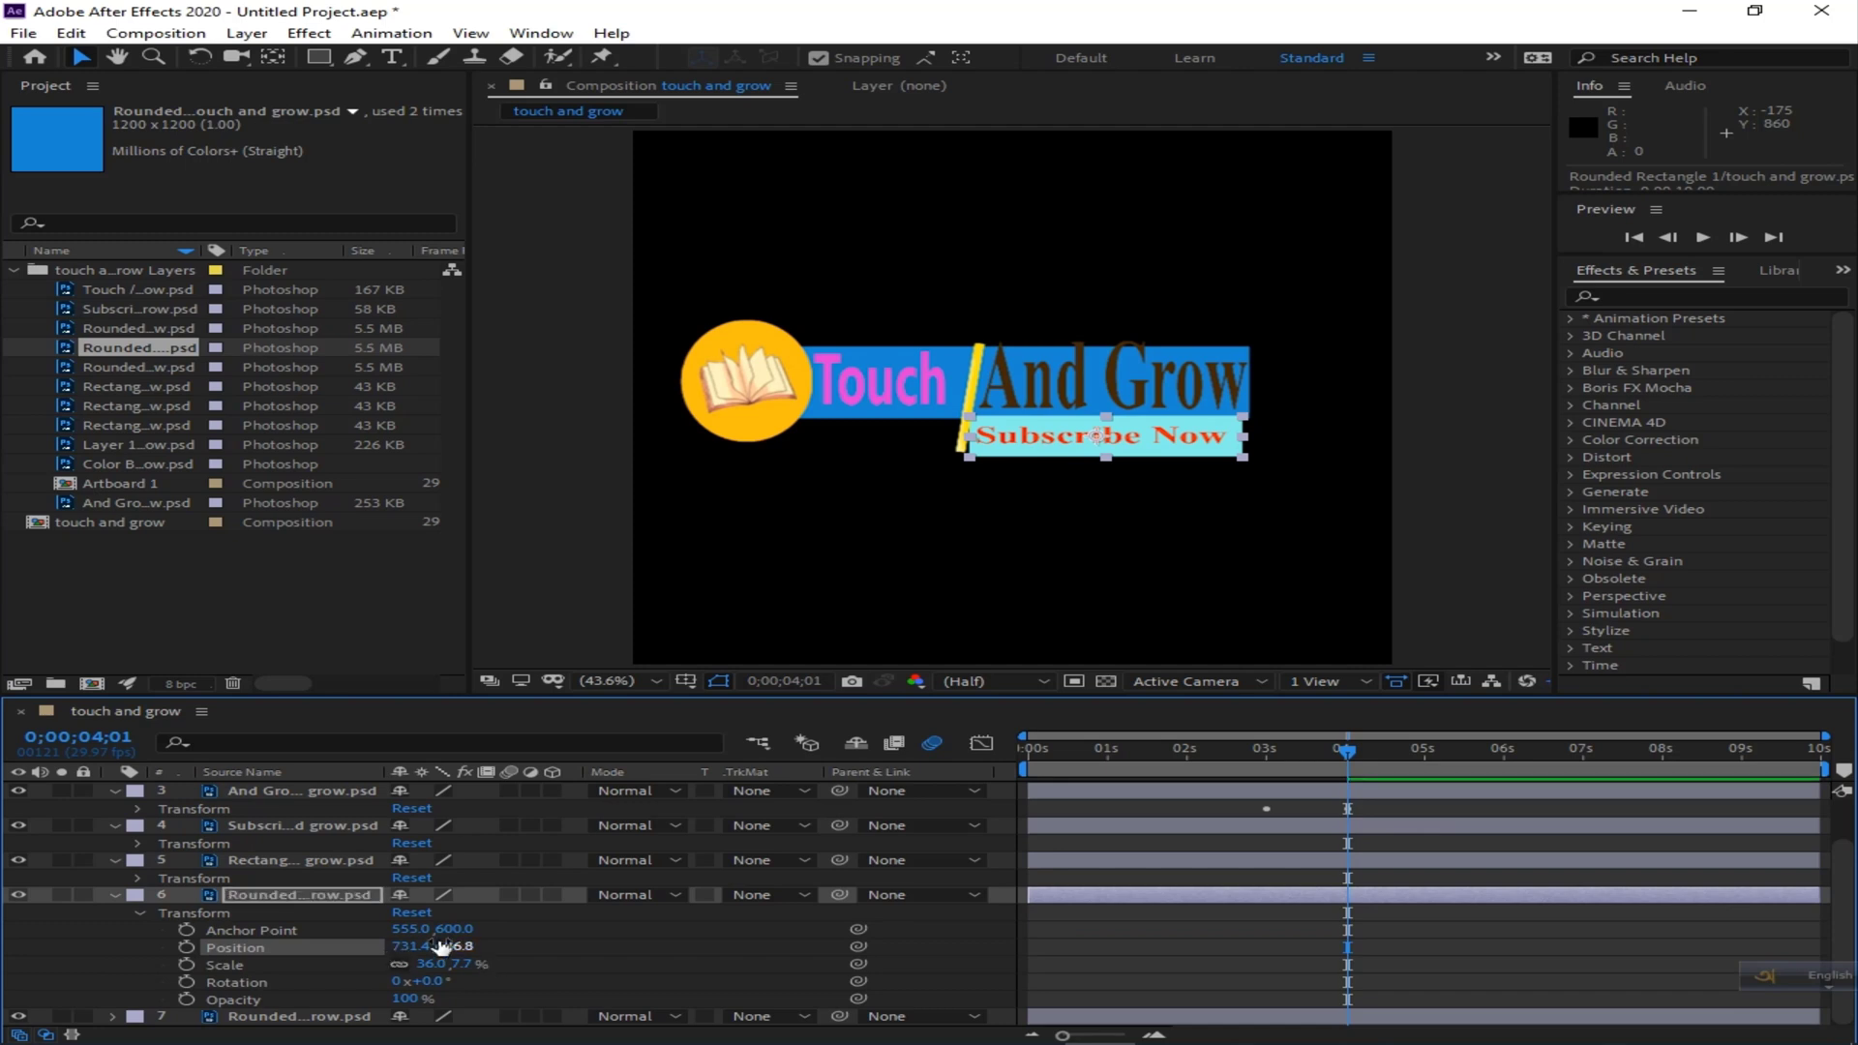
{"action": "left_click_drag", "start_coordinate": [445, 946], "coordinate": [271, 961]}
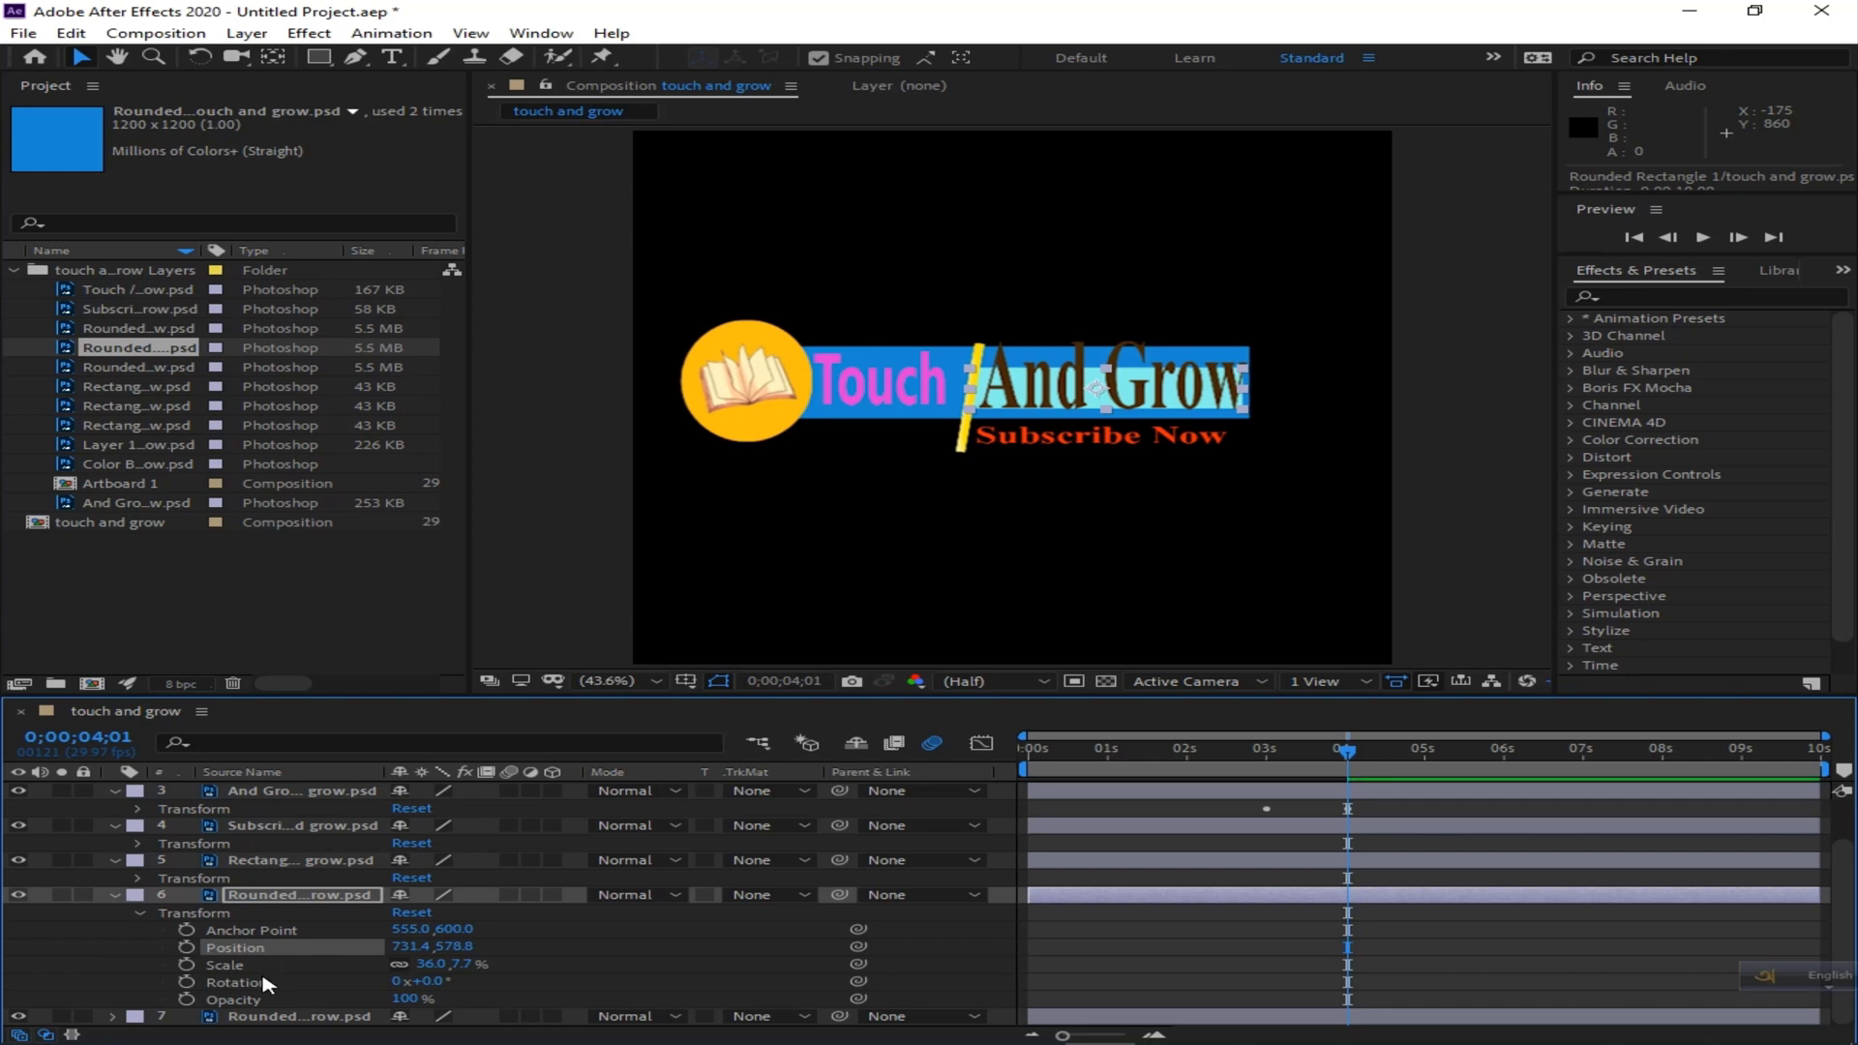
{"action": "left_click", "coordinate": [187, 949]}
{"action": "left_click_drag", "start_coordinate": [1350, 756], "coordinate": [1423, 753]}
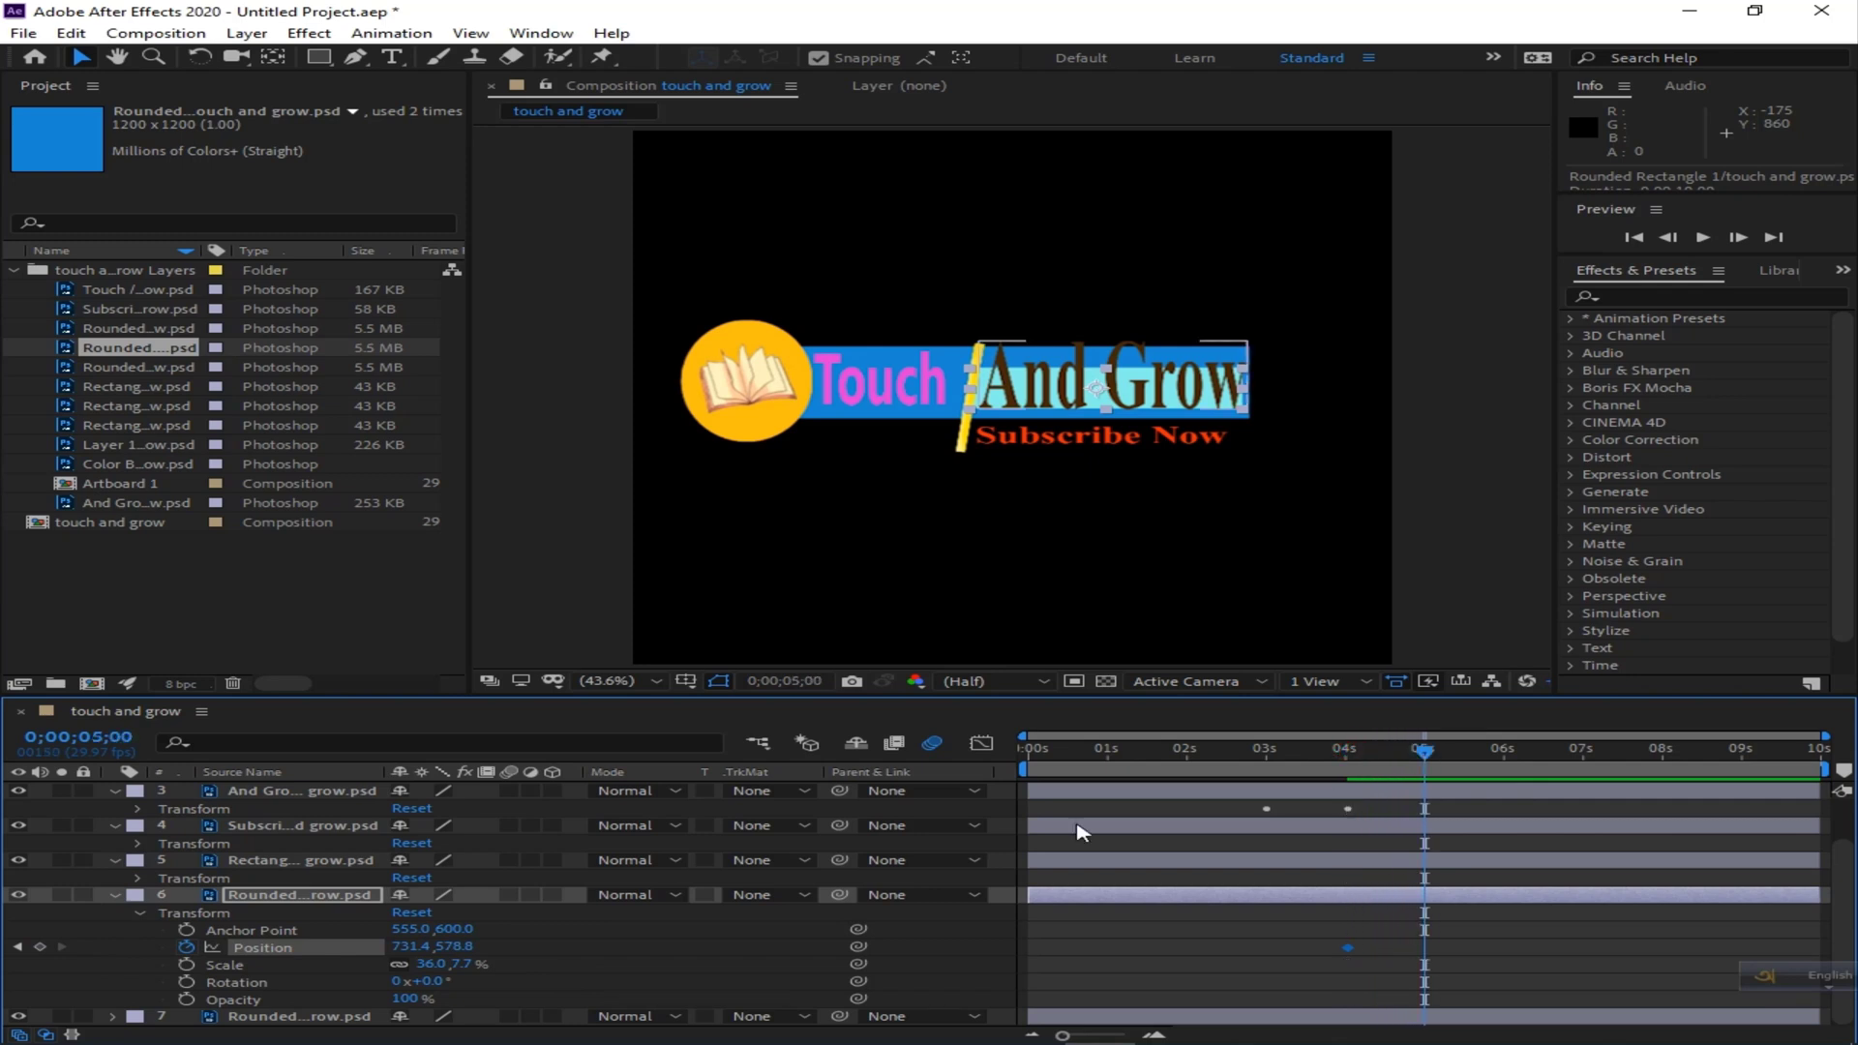
{"action": "left_click_drag", "start_coordinate": [389, 950], "coordinate": [618, 932]}
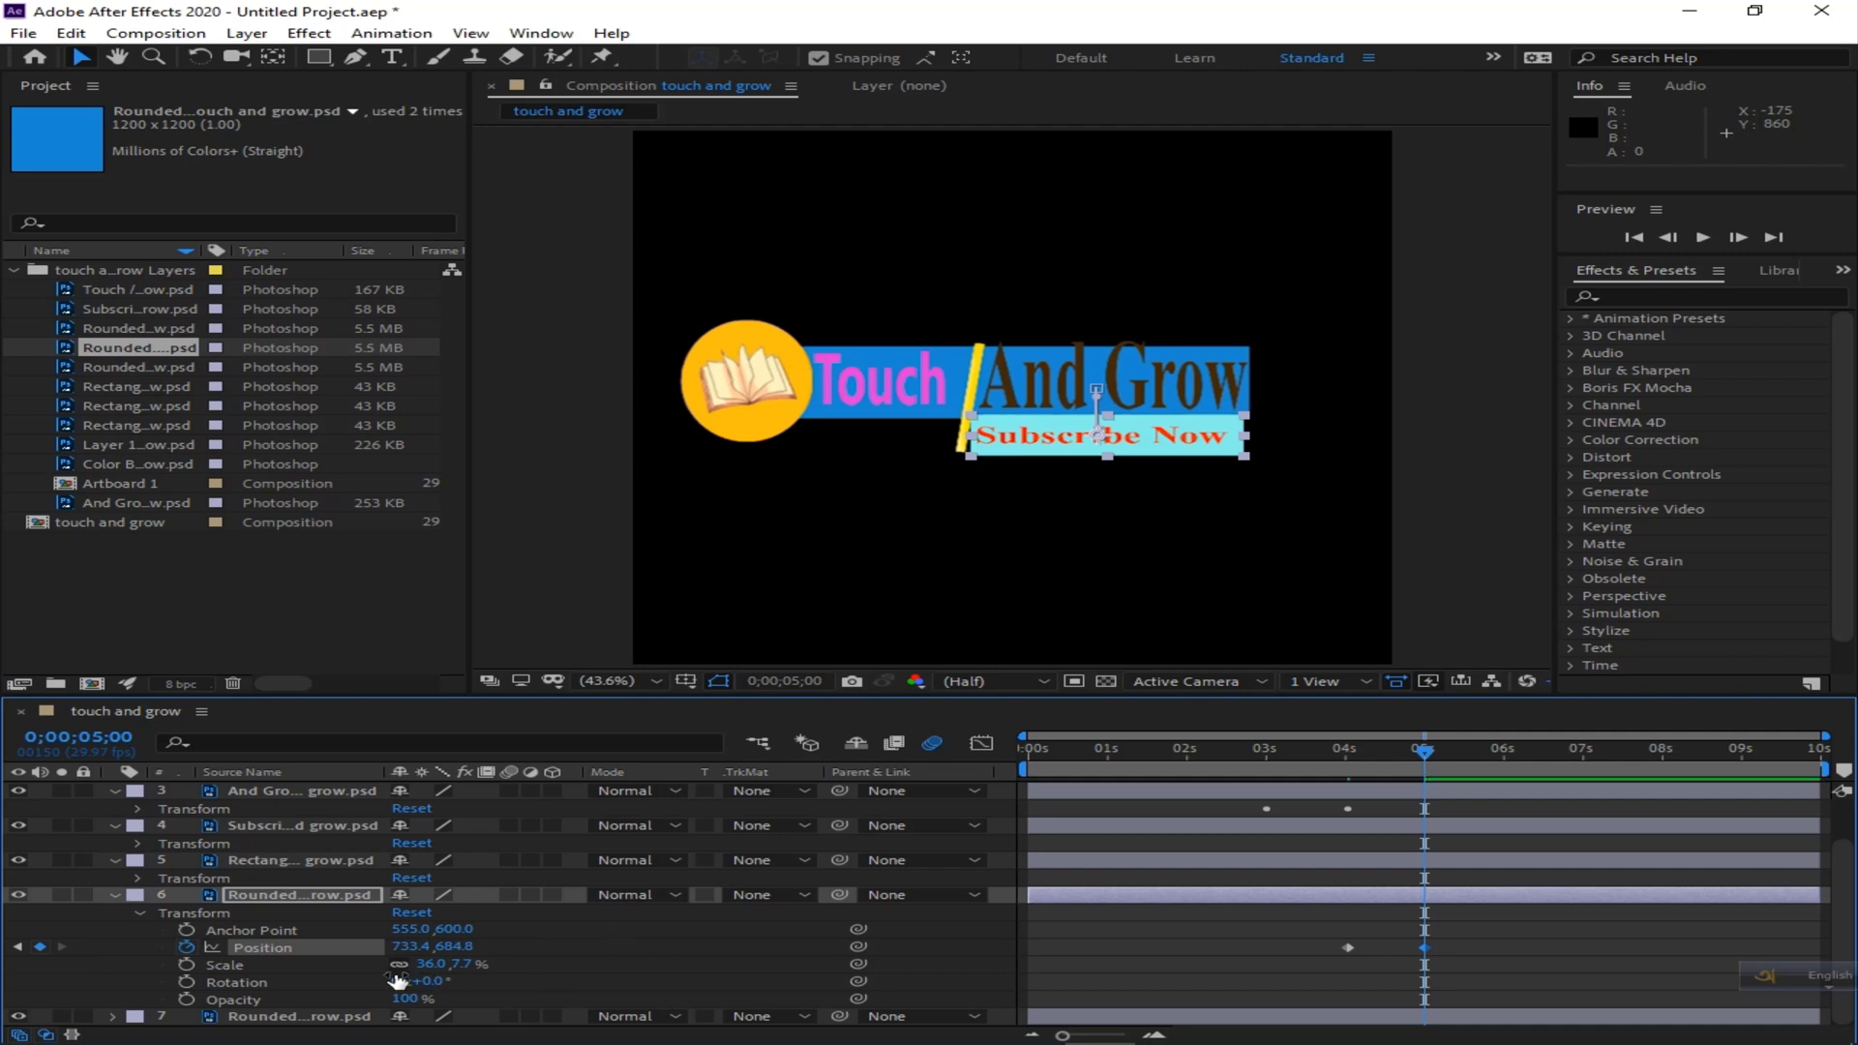
Set the light blue subscribe bar's anchor point to 529.0, 600.0 and preview the animation from the start.
{"action": "left_click_drag", "start_coordinate": [406, 929], "coordinate": [376, 931]}
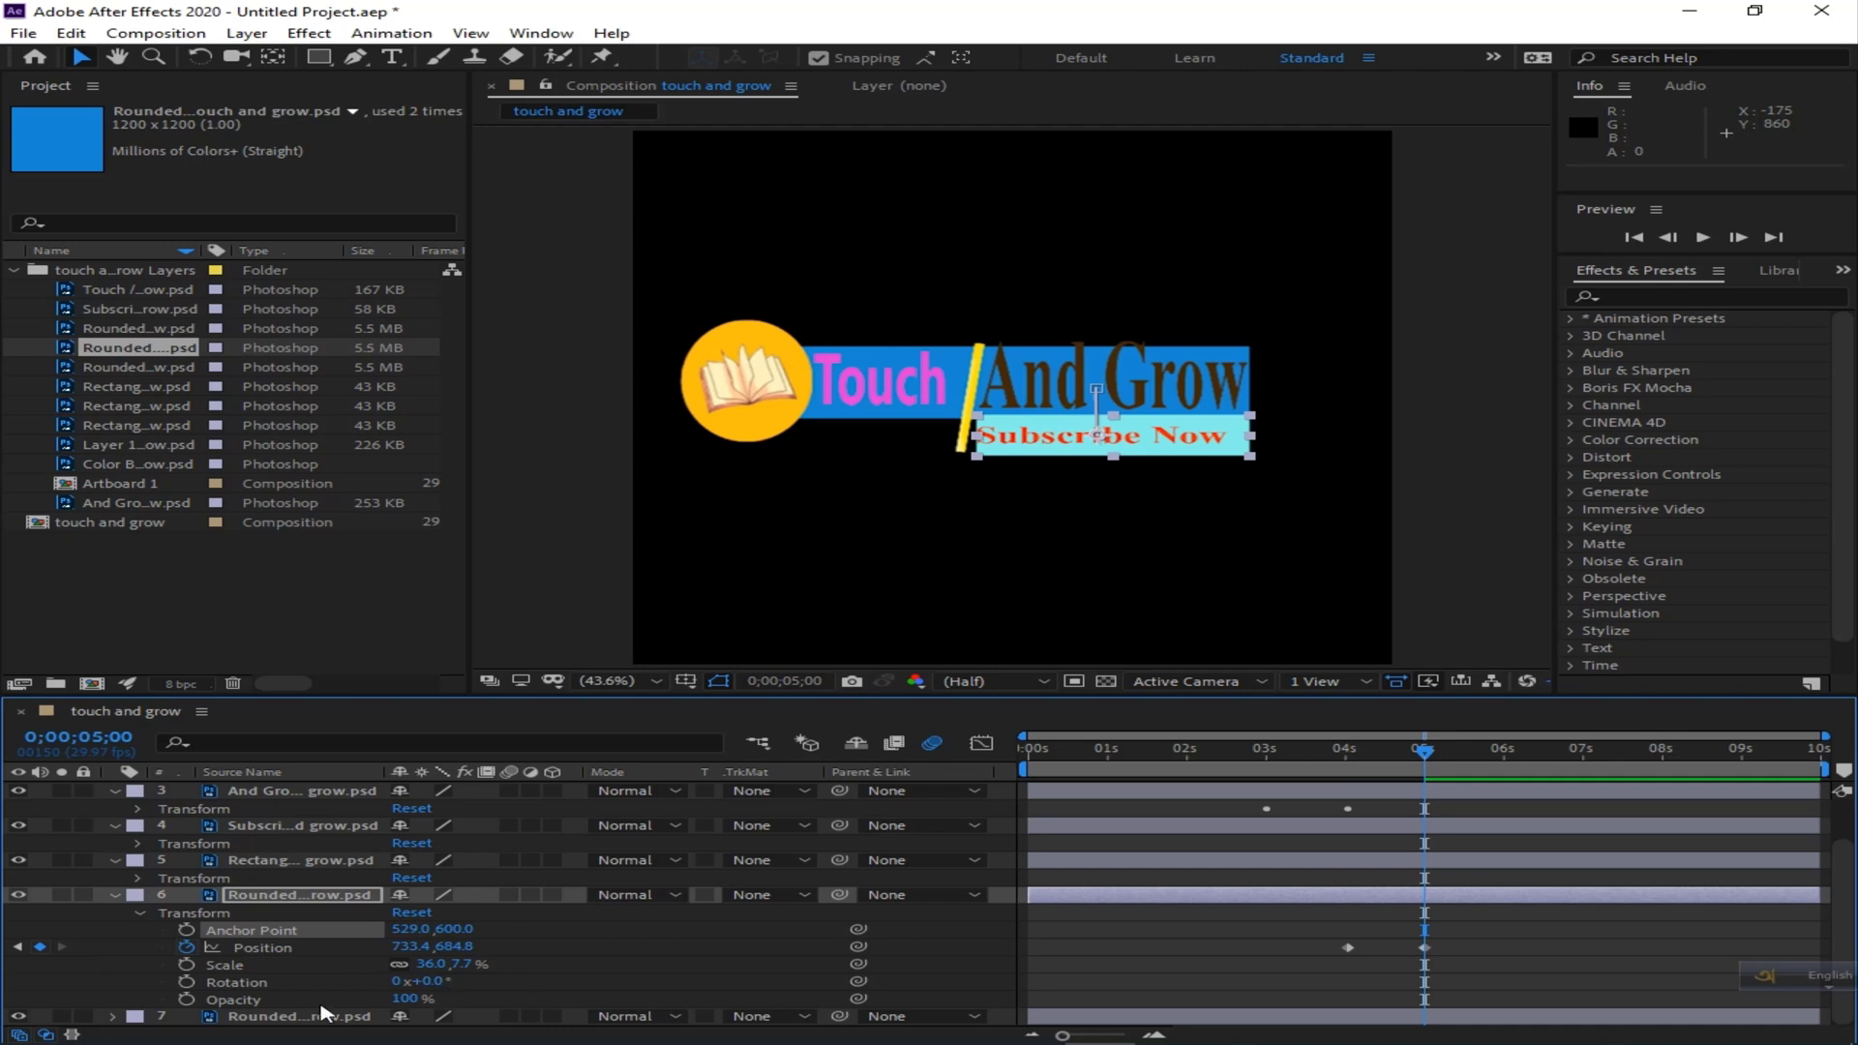
{"action": "left_click_drag", "start_coordinate": [1427, 759], "coordinate": [885, 793]}
{"action": "key", "text": "space"}
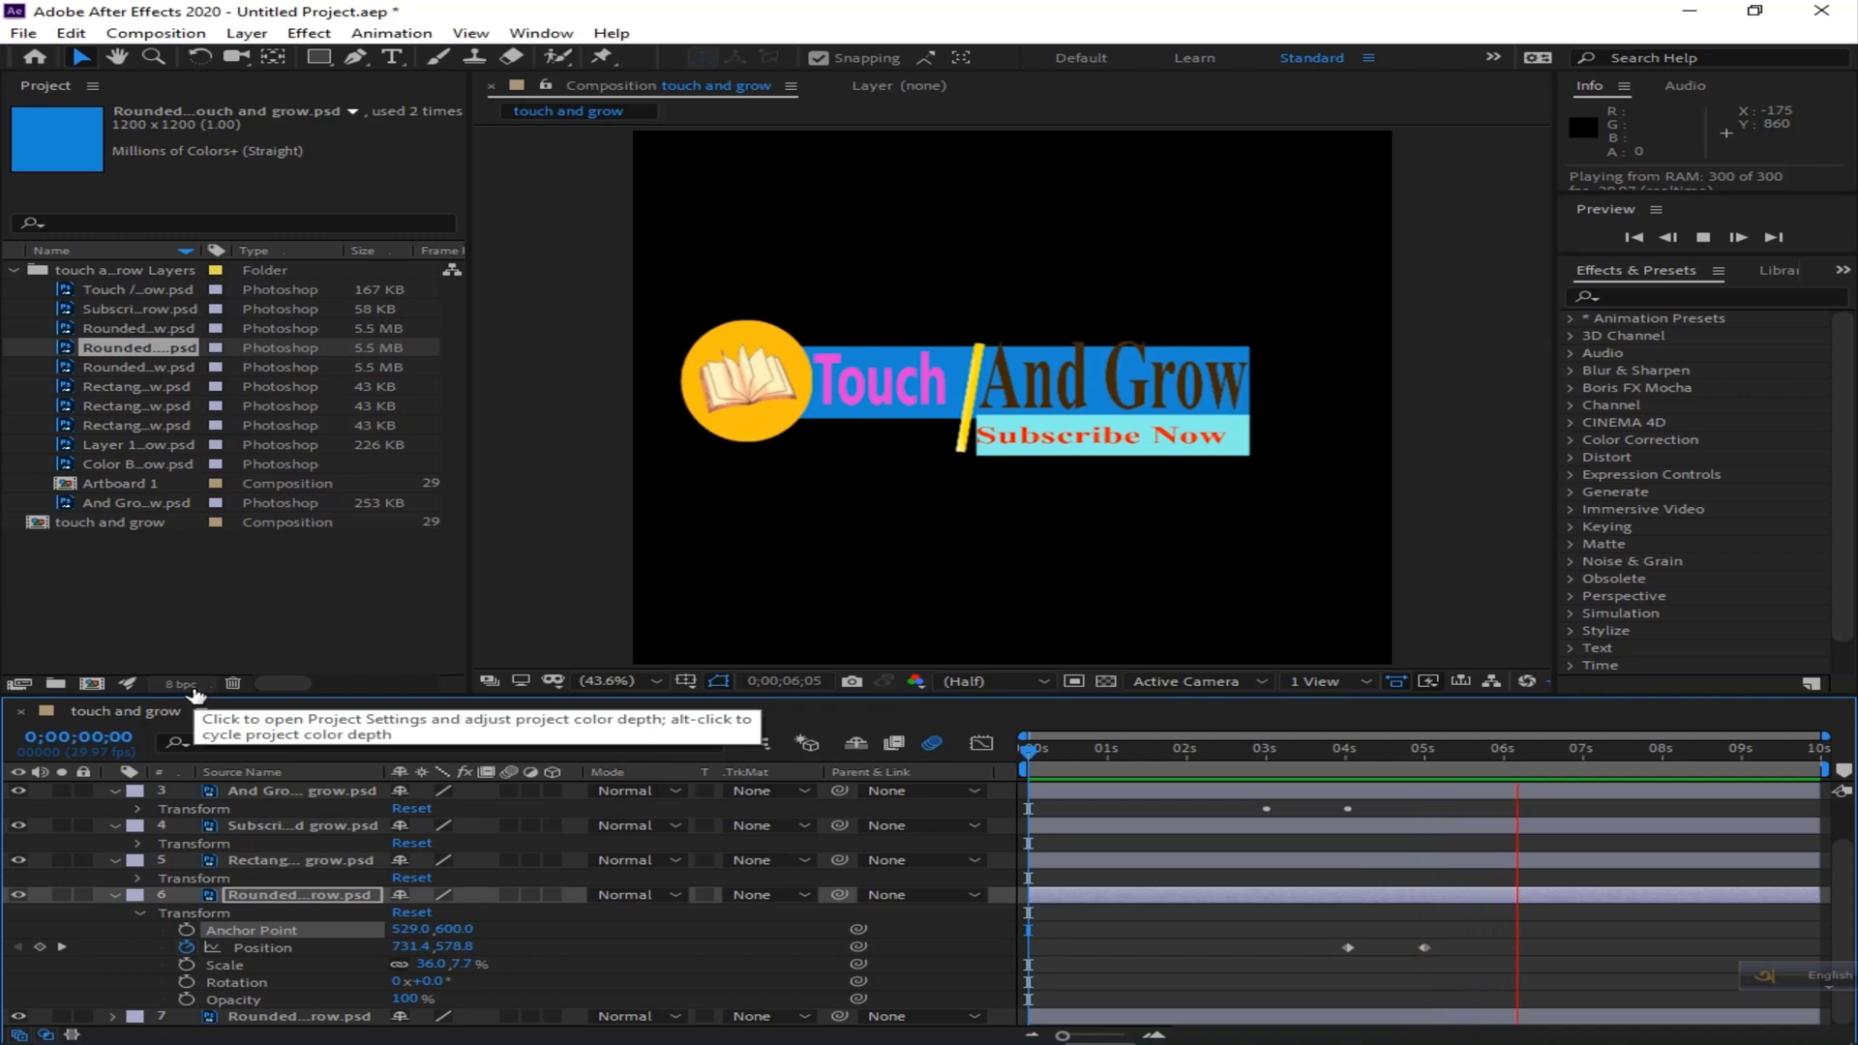
{"action": "key", "text": "space"}
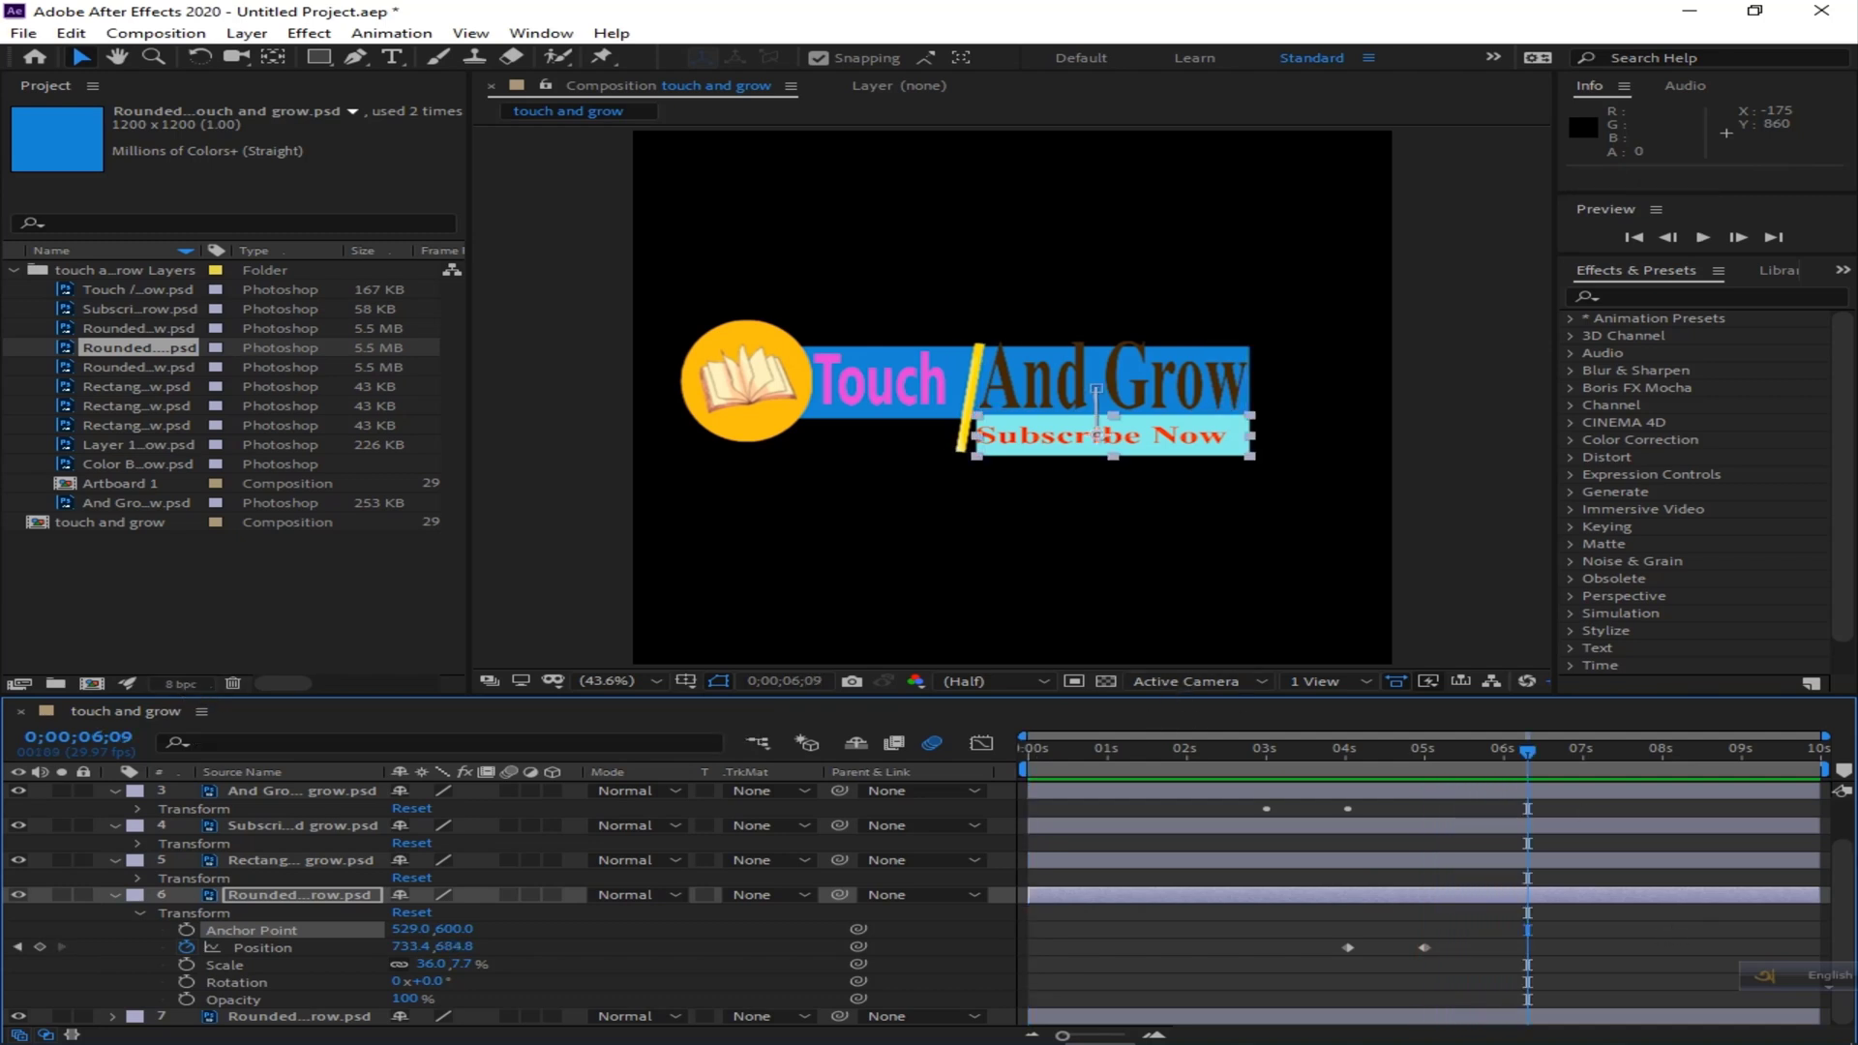
Collapse the bar and slash layers, show the Subscribe Now text's transform properties and go to 0;00;04;29.
{"action": "left_click", "coordinate": [116, 896]}
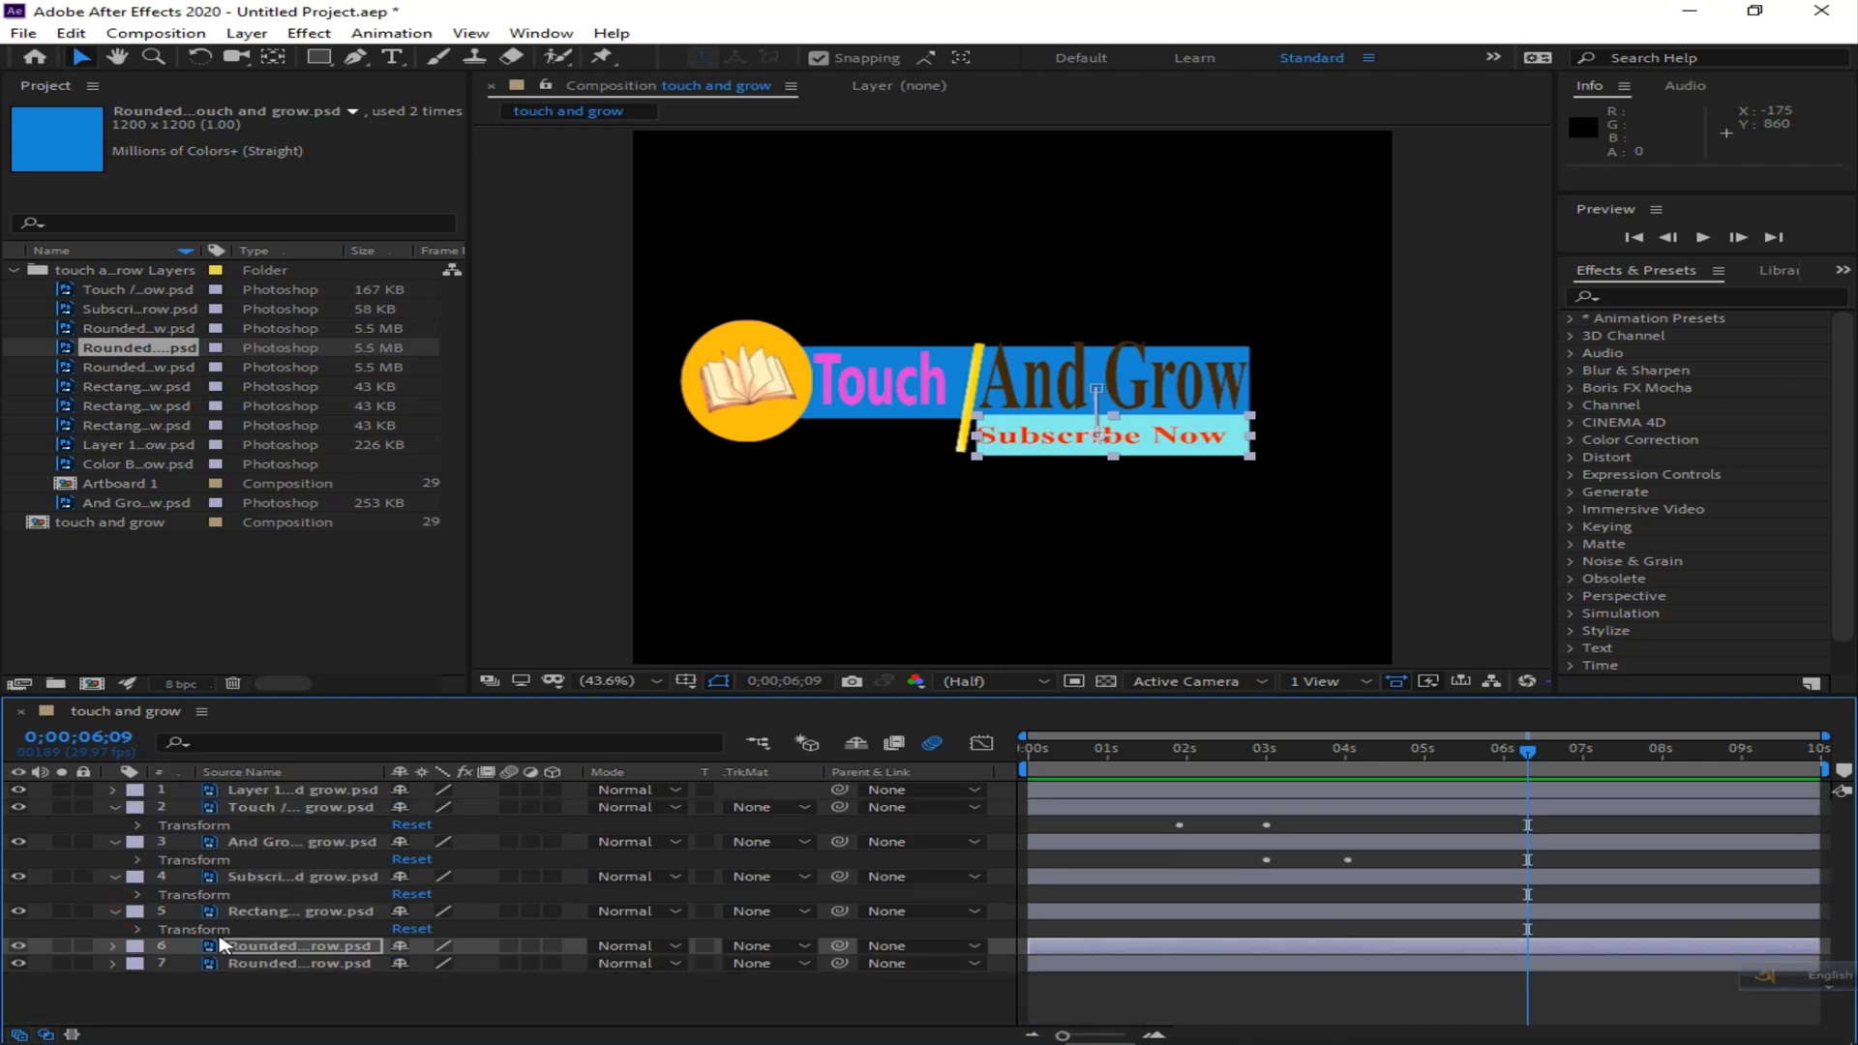
{"action": "left_click", "coordinate": [116, 911]}
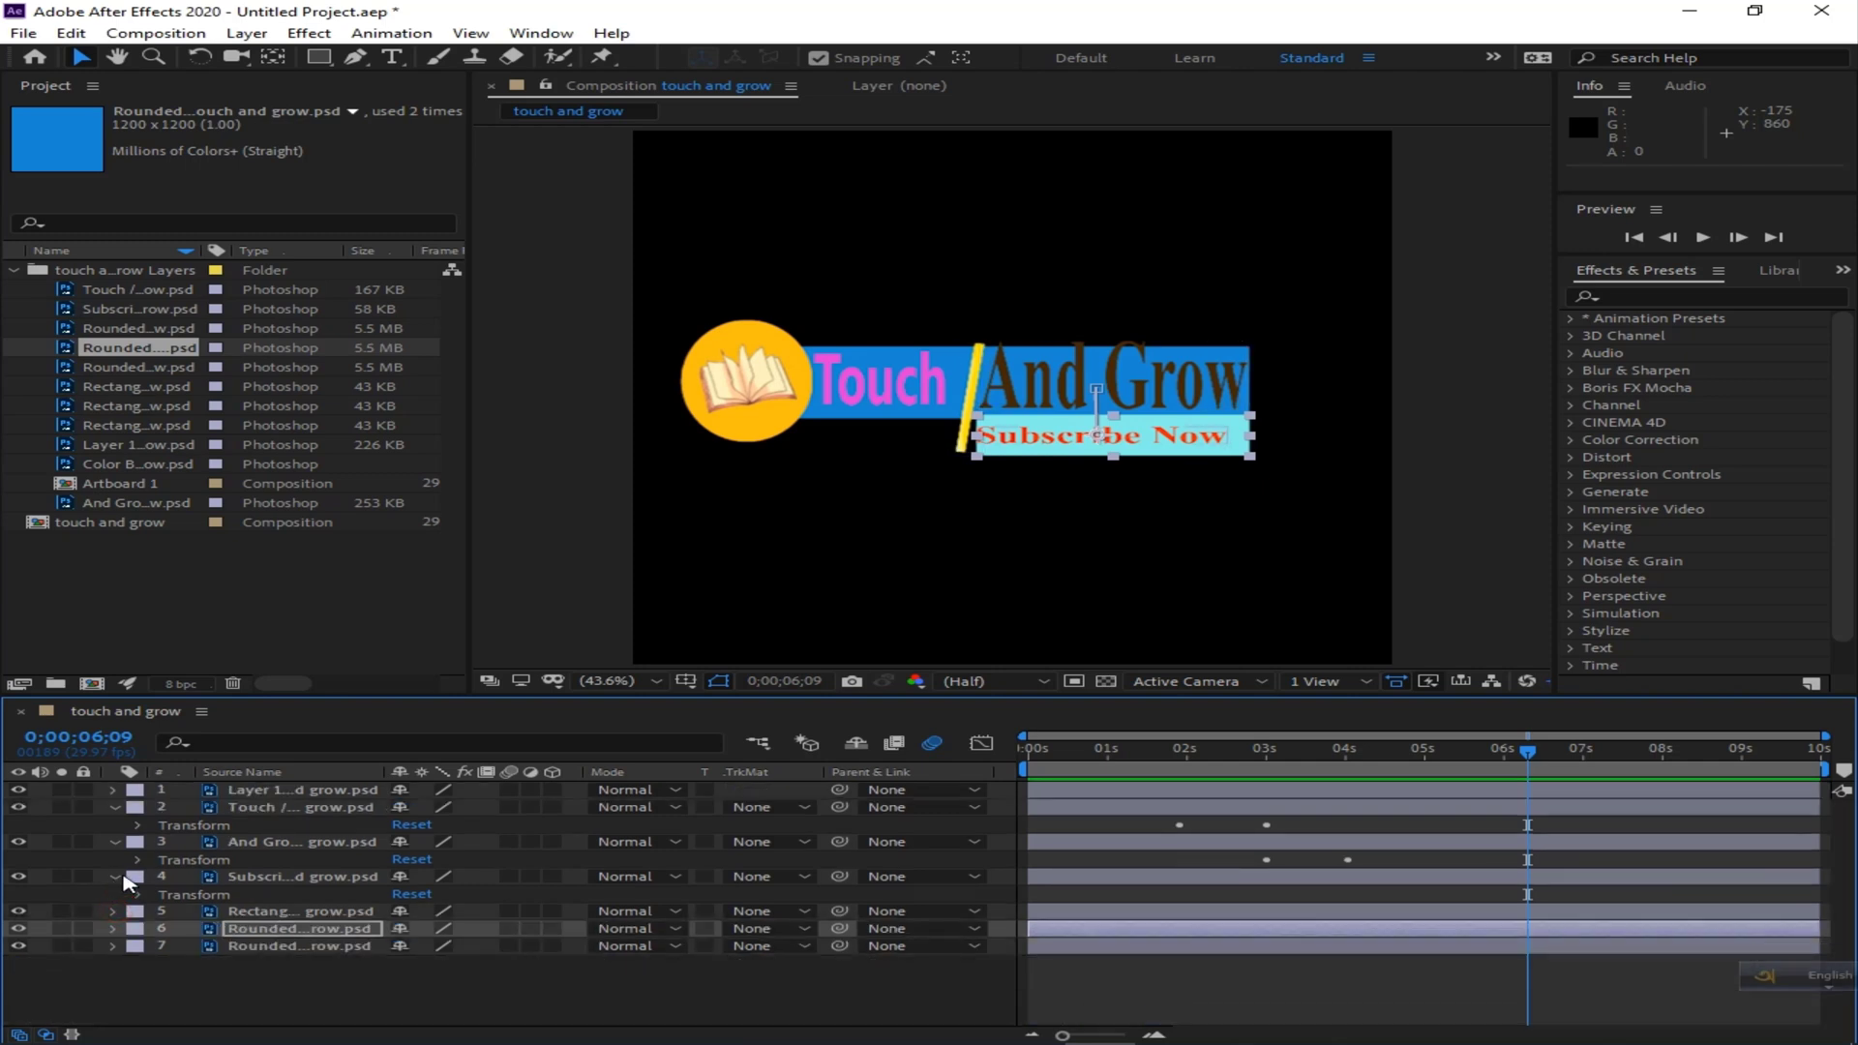
{"action": "left_click", "coordinate": [139, 894]}
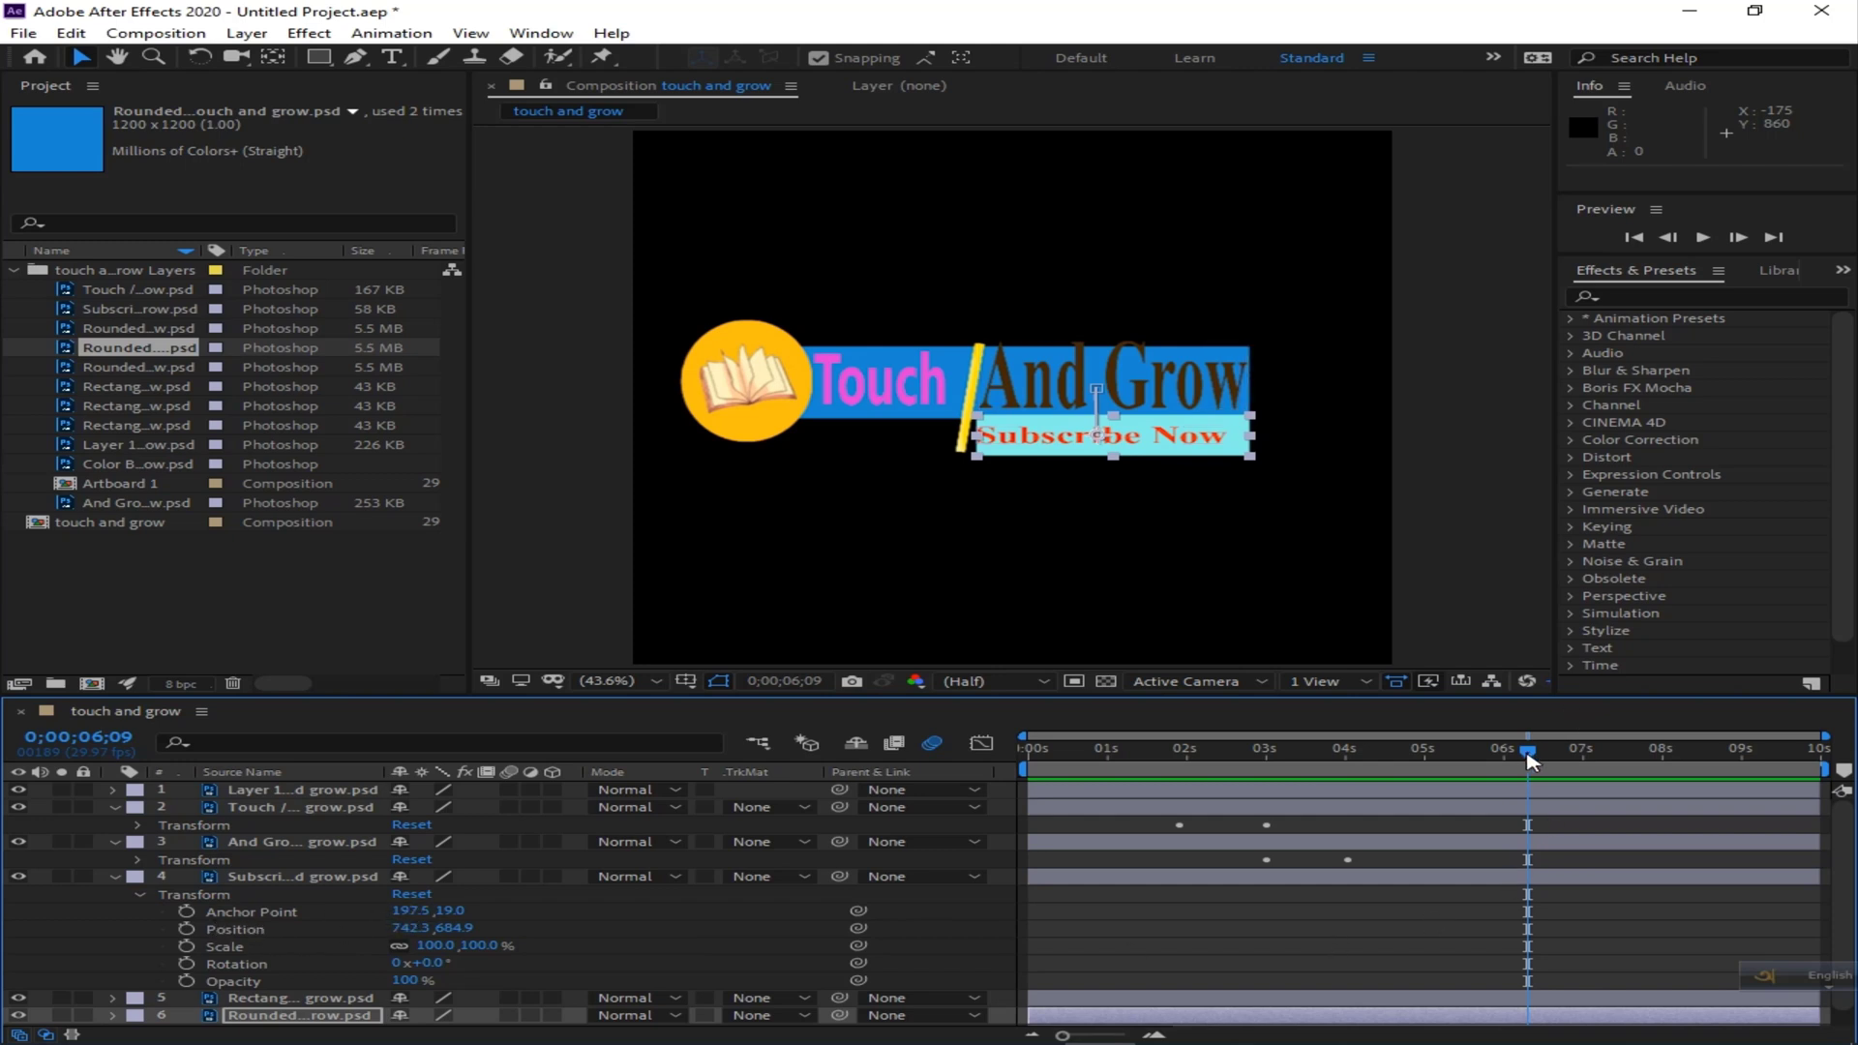
{"action": "left_click_drag", "start_coordinate": [1527, 759], "coordinate": [1434, 767]}
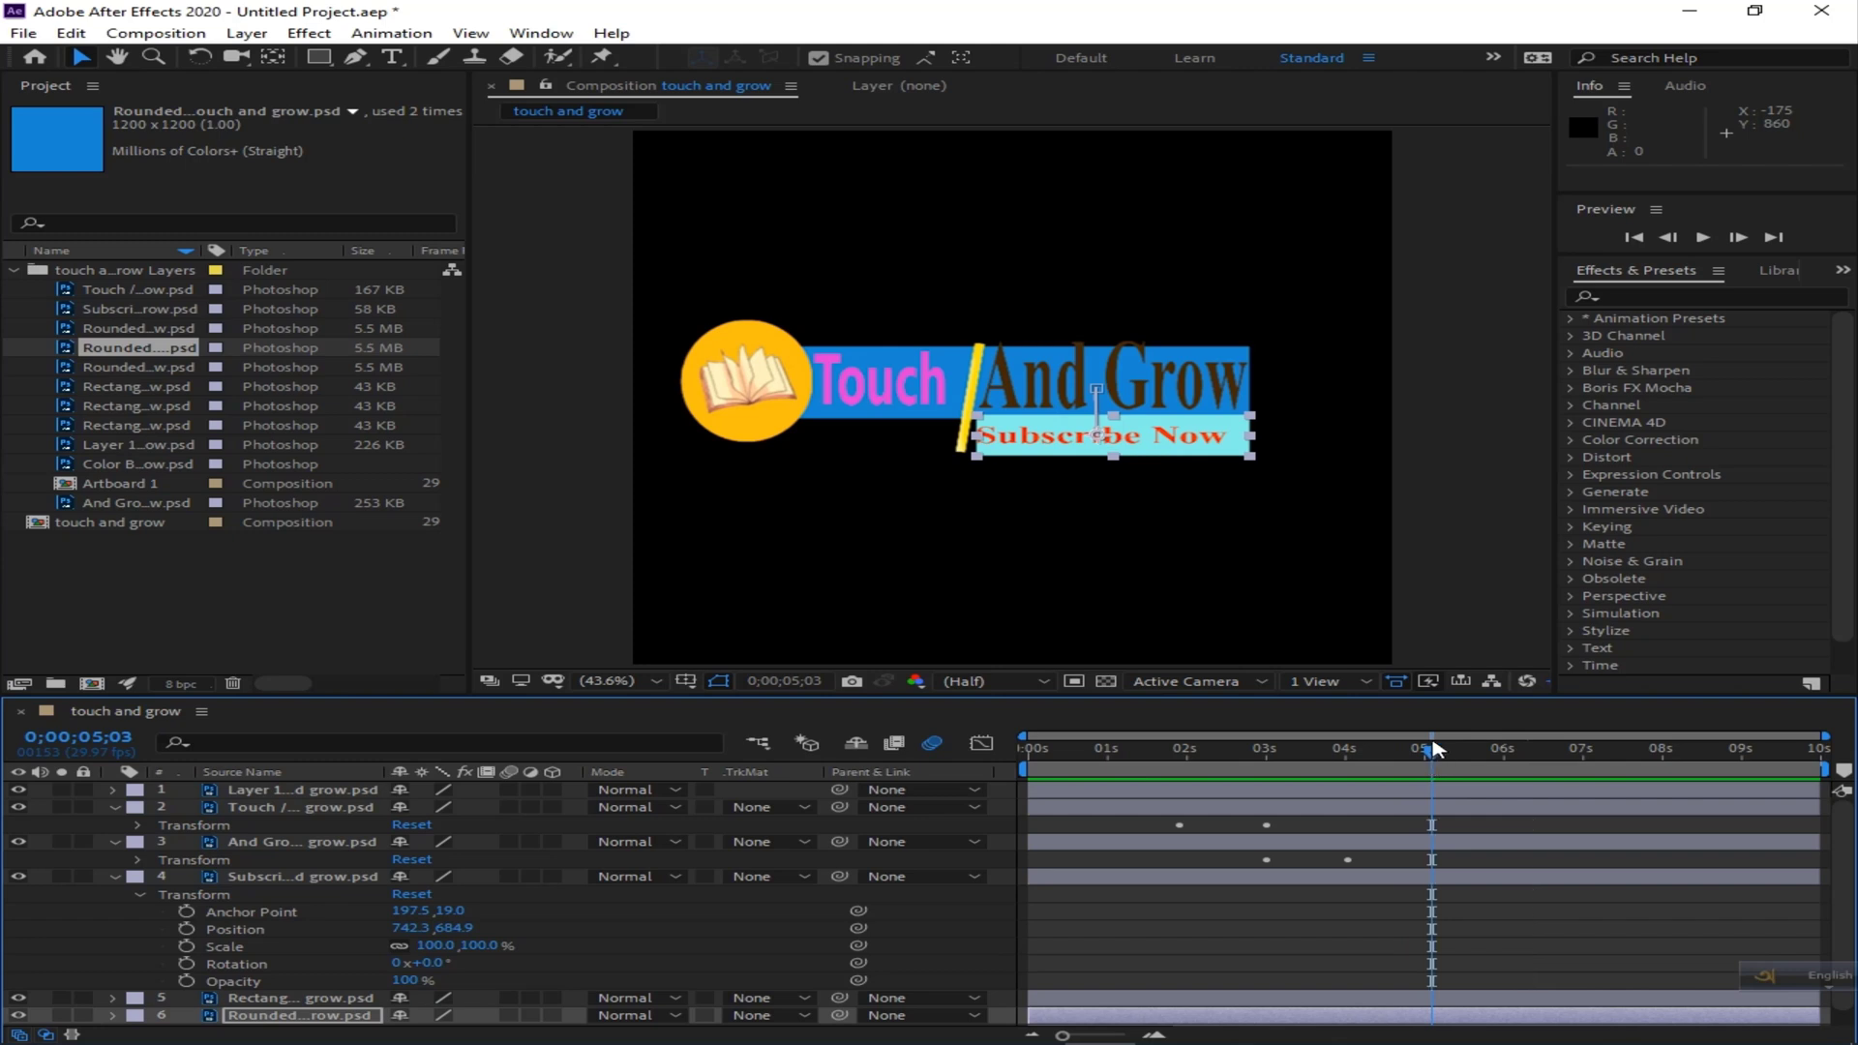
{"action": "left_click_drag", "start_coordinate": [1434, 759], "coordinate": [1422, 761]}
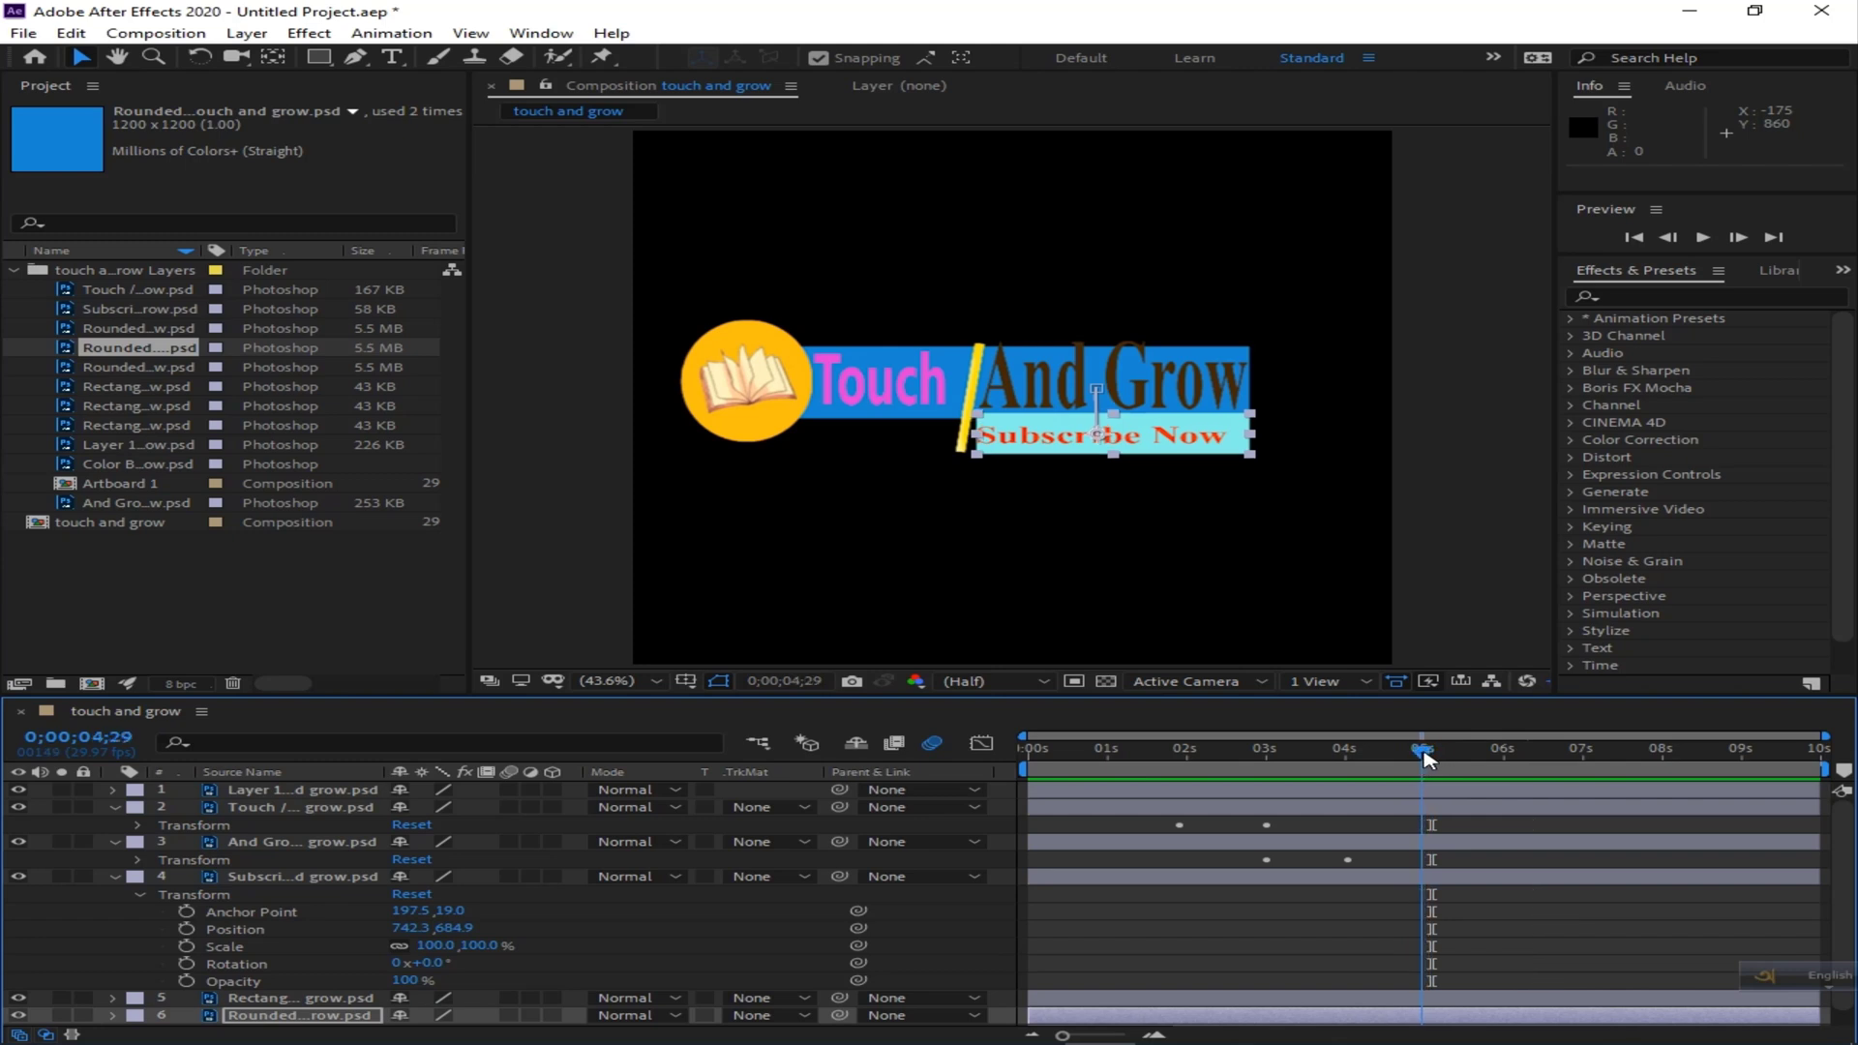
{"action": "left_click", "coordinate": [187, 912]}
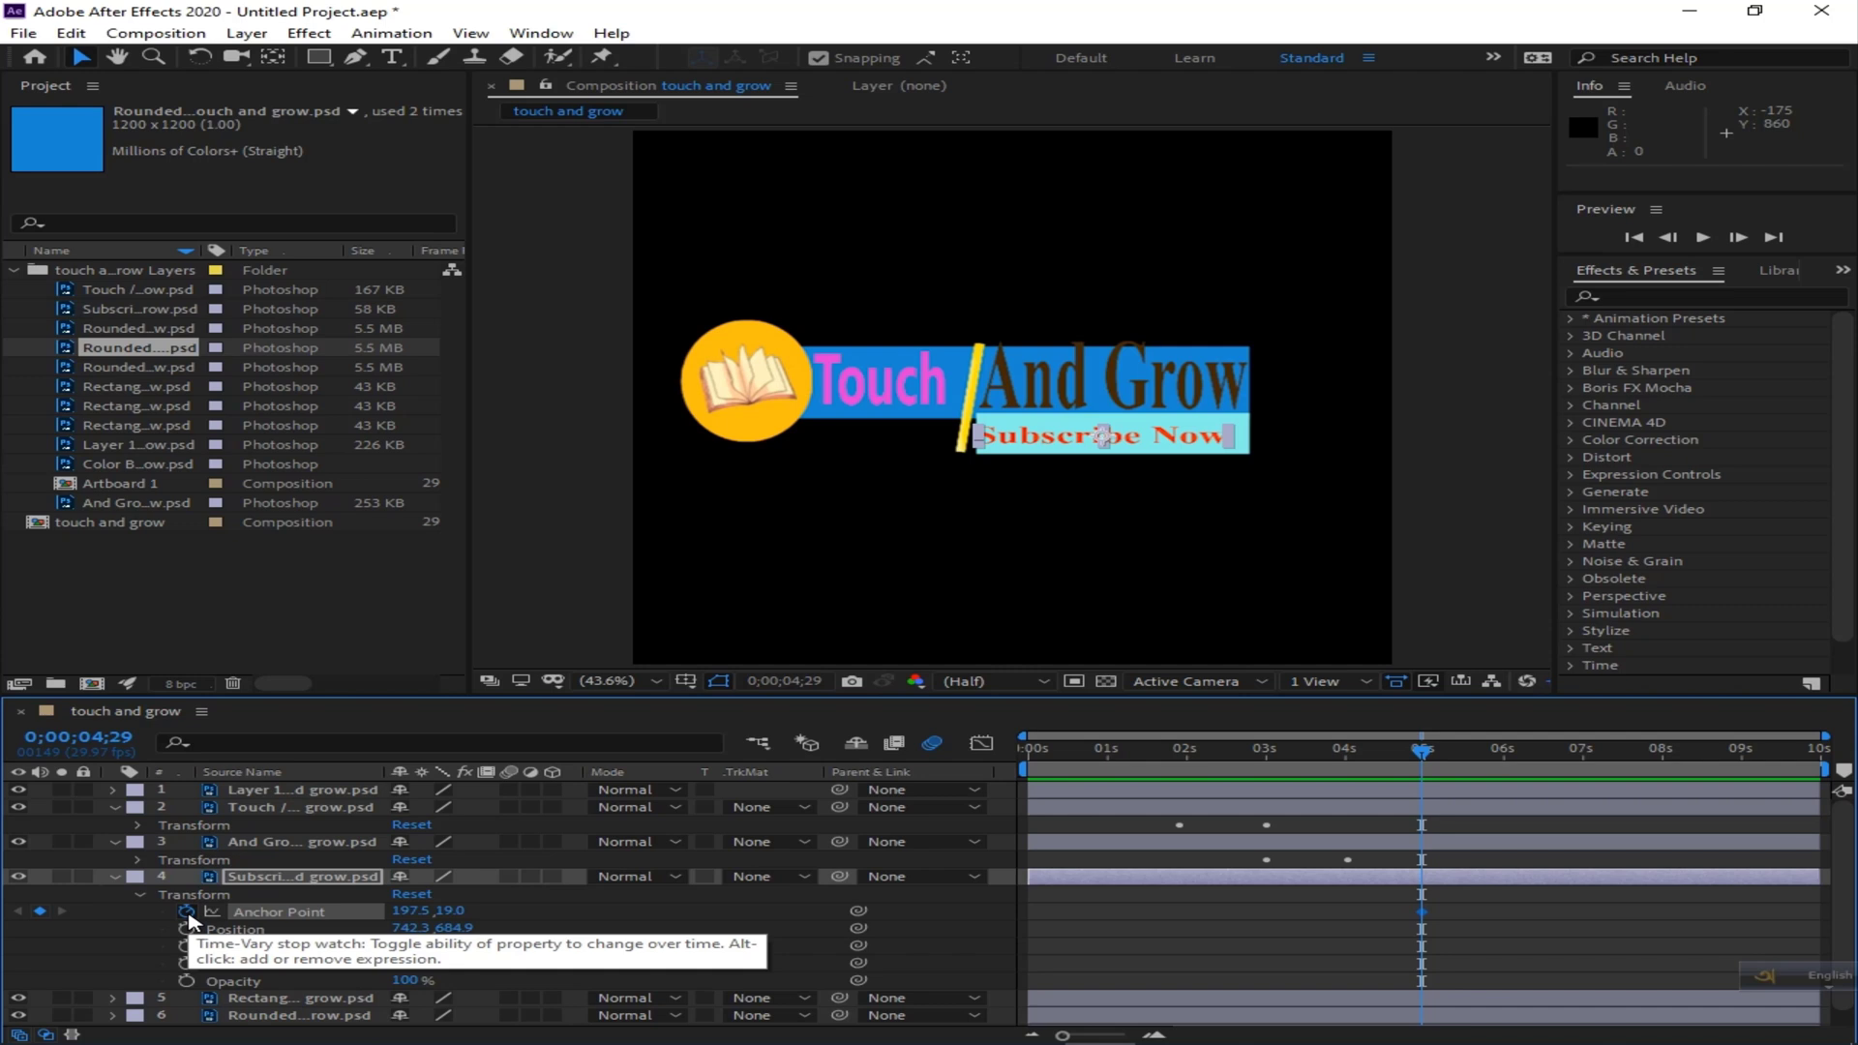
{"action": "left_click_drag", "start_coordinate": [446, 911], "coordinate": [594, 902]}
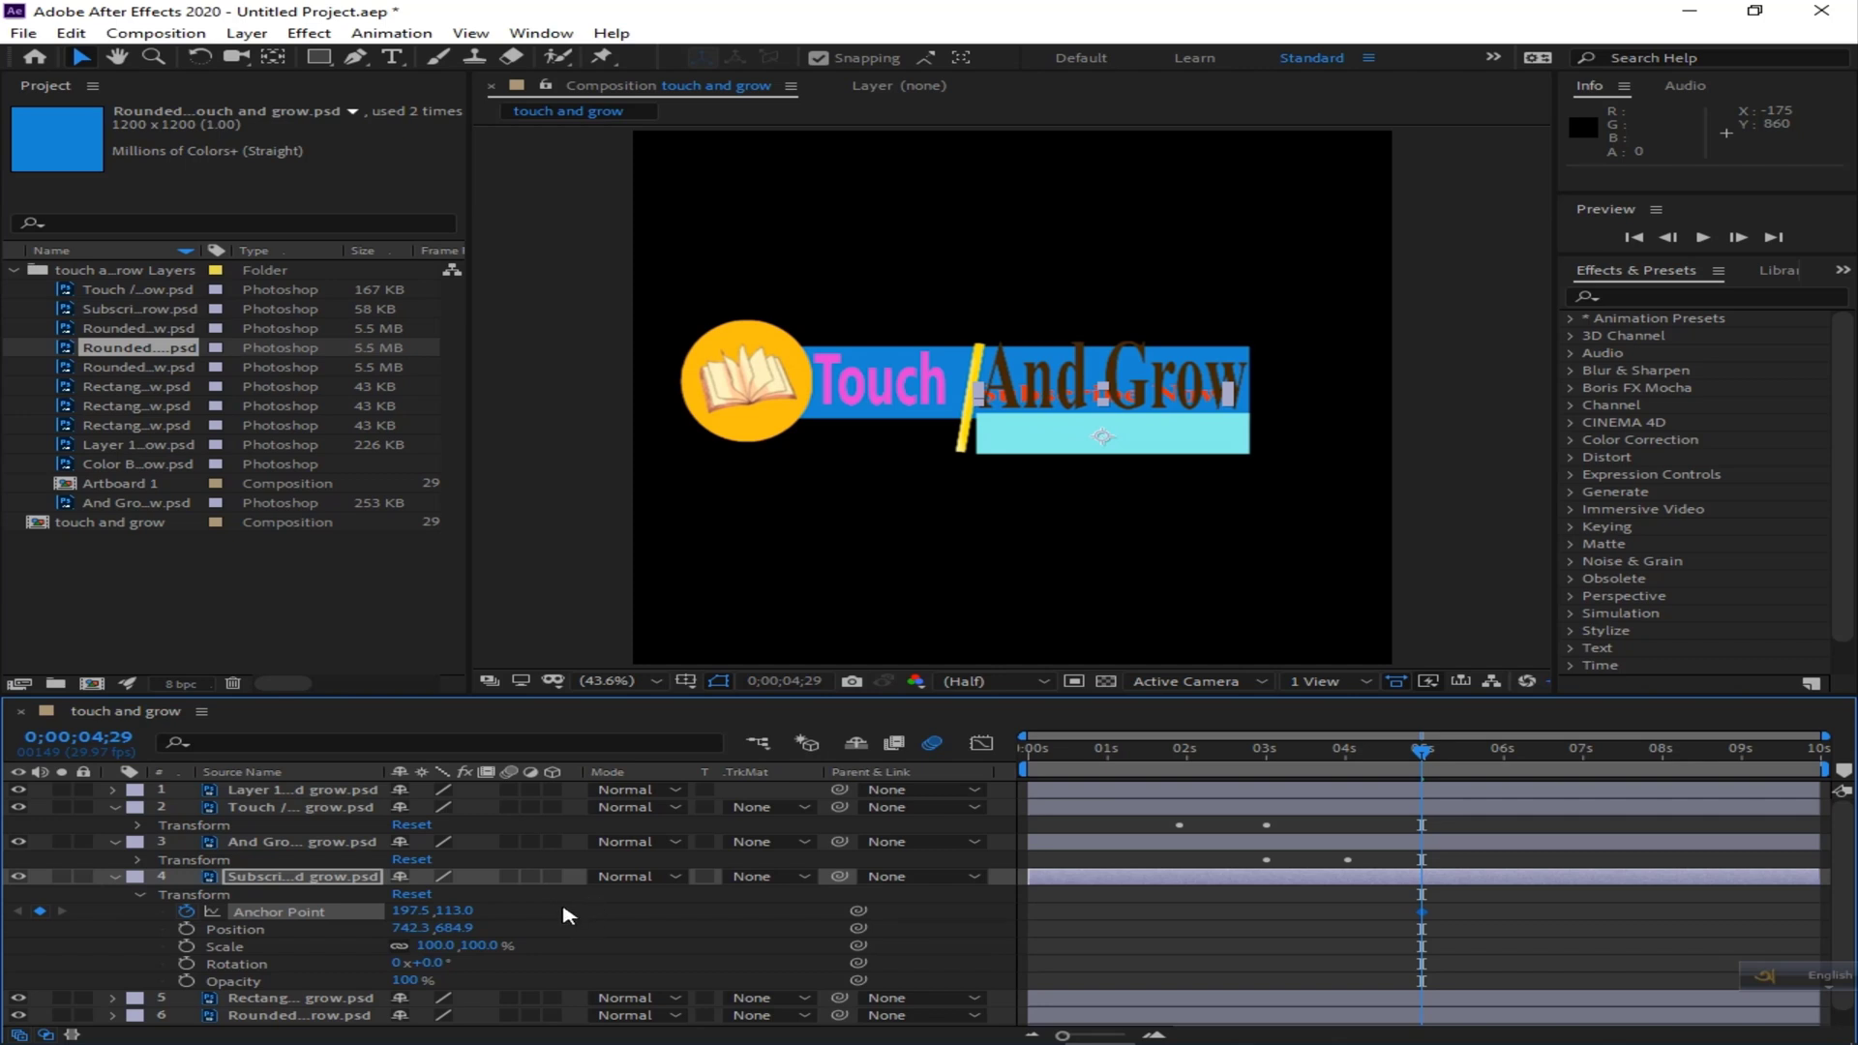
{"action": "key", "text": "ctrl+z"}
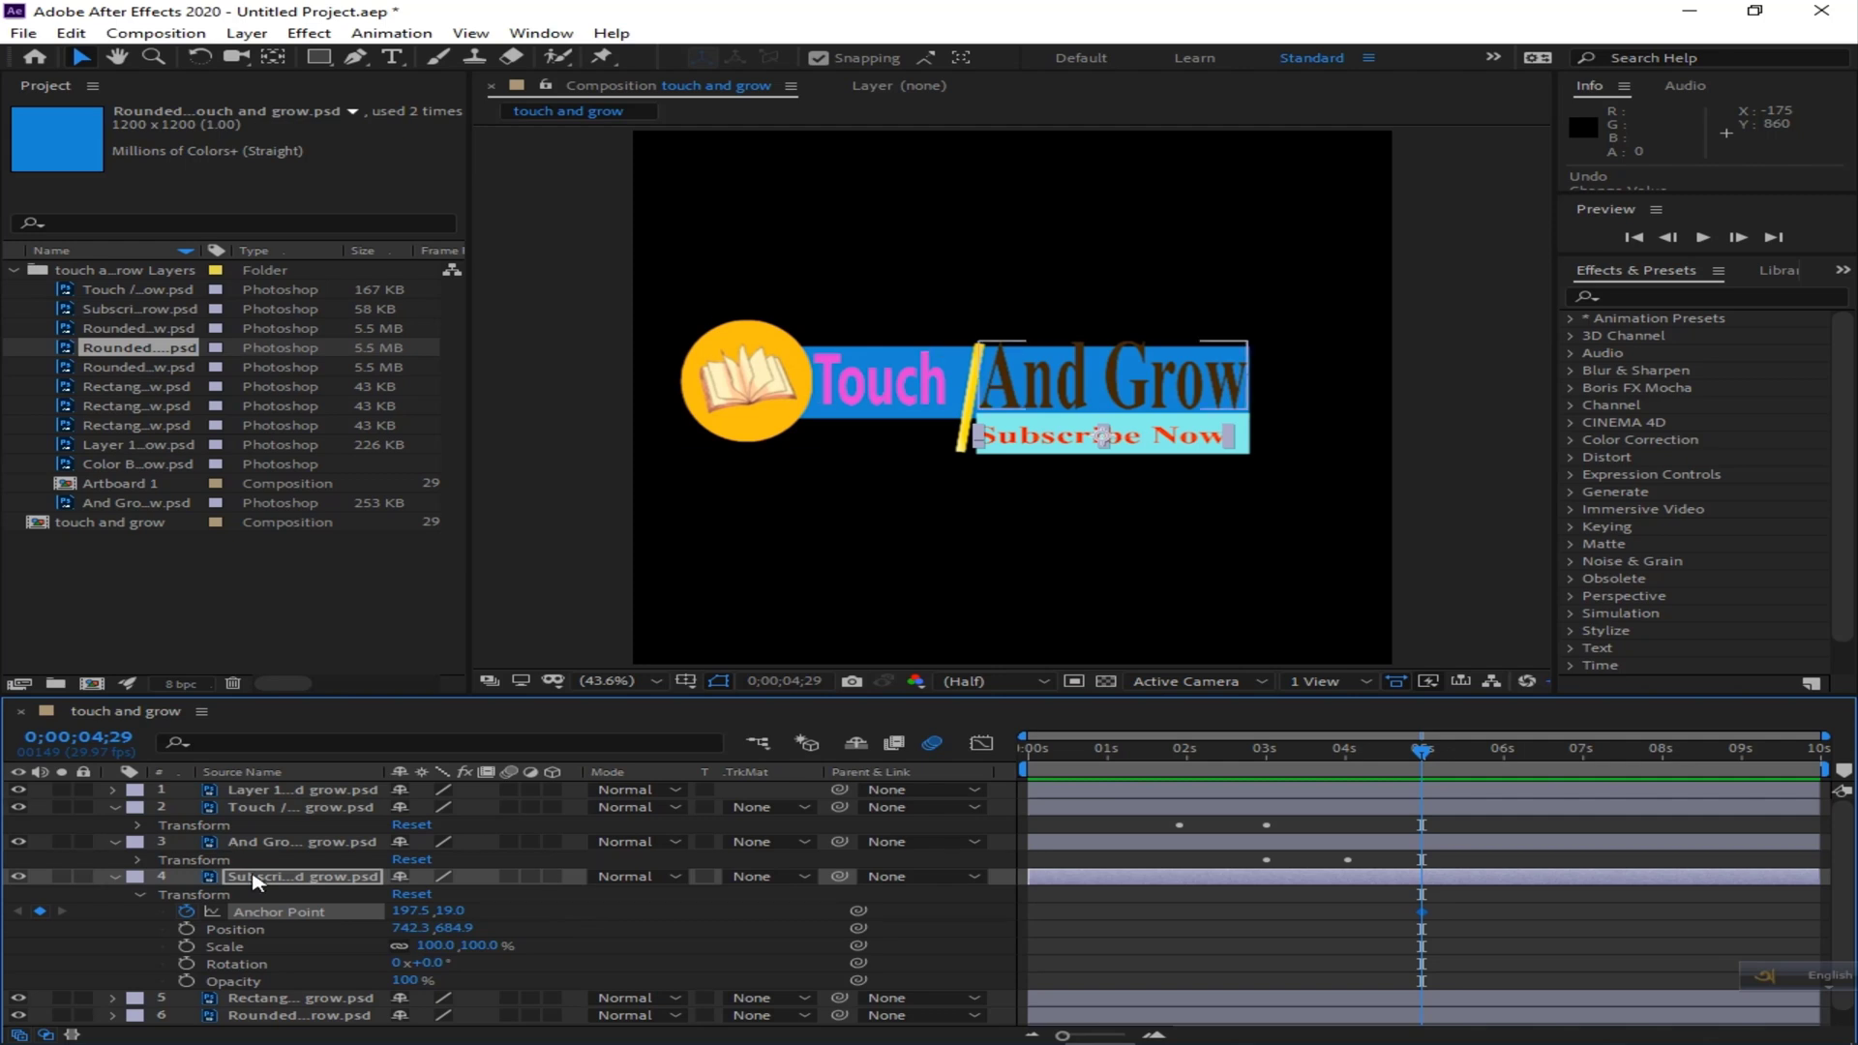
{"action": "left_click", "coordinate": [187, 913]}
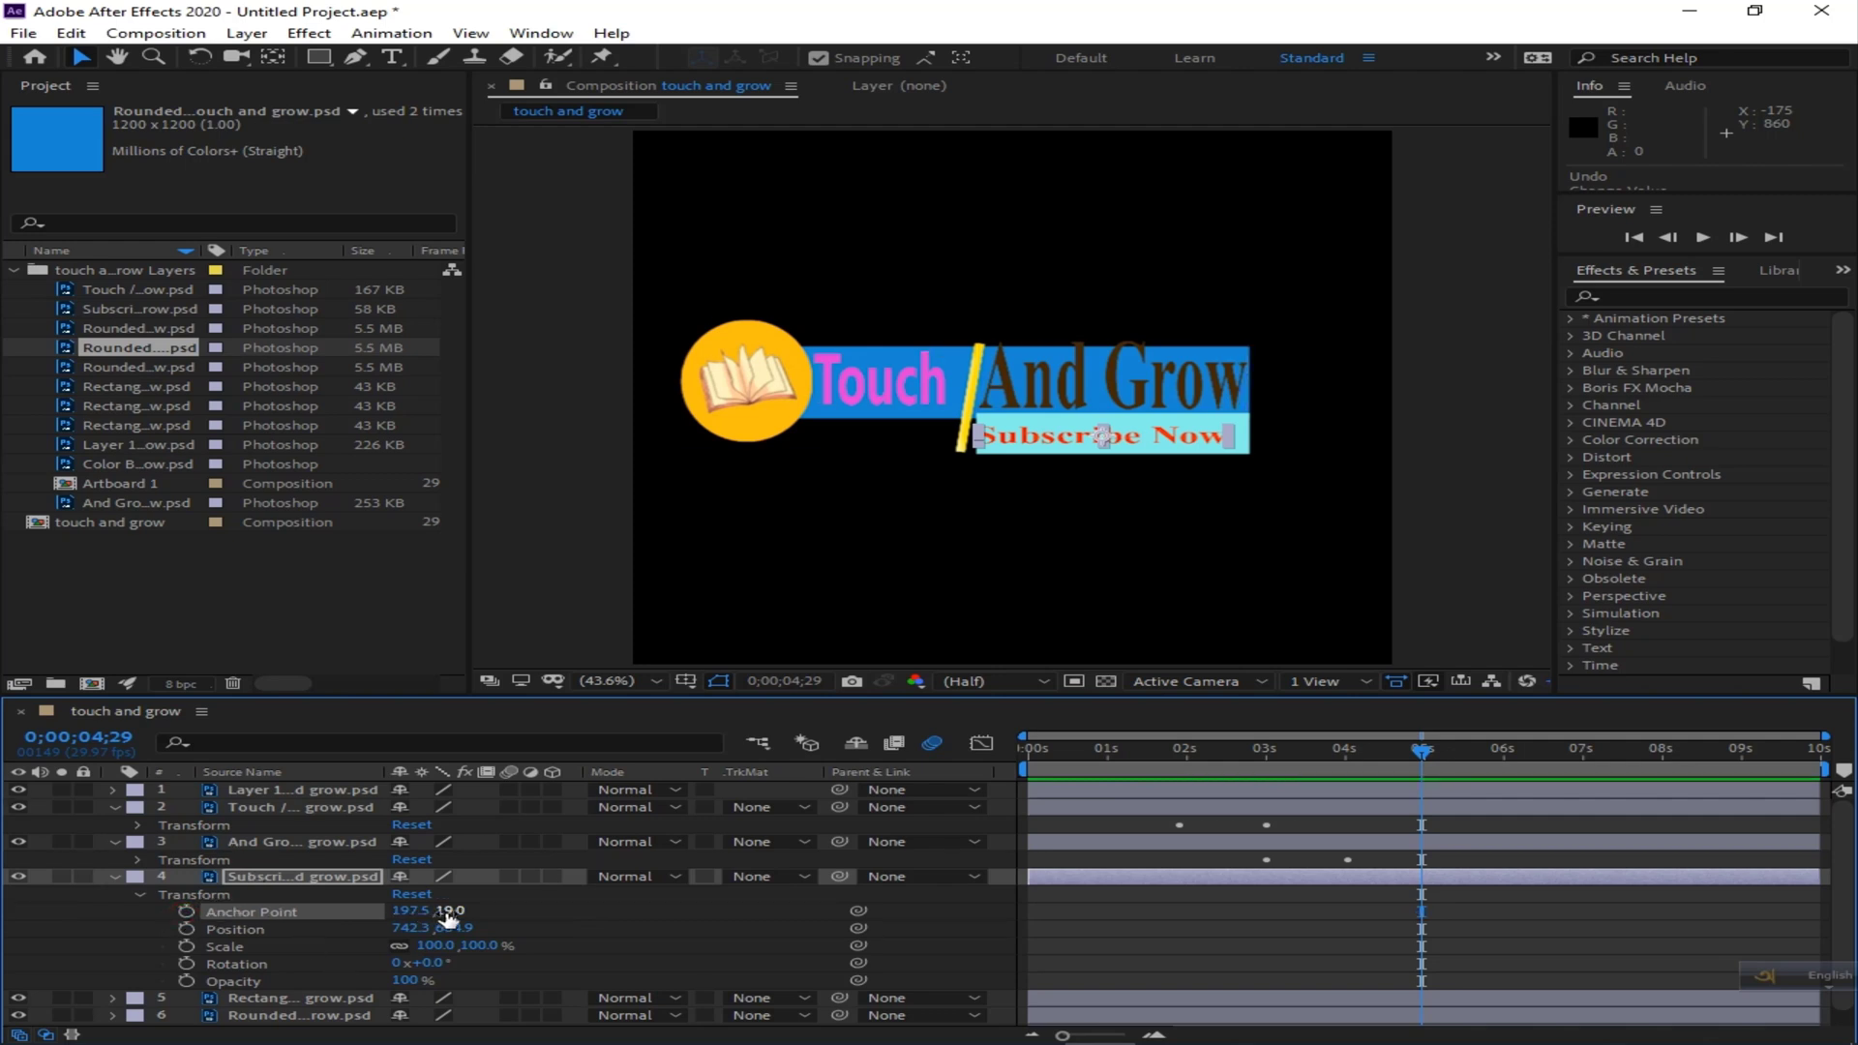
Animate the Subscribe Now text's anchor point from 197.5, 113.0 at 0;00;04;29 to 197.5, 18.0 at 0;00;06;00.
{"action": "left_click_drag", "start_coordinate": [445, 911], "coordinate": [585, 895]}
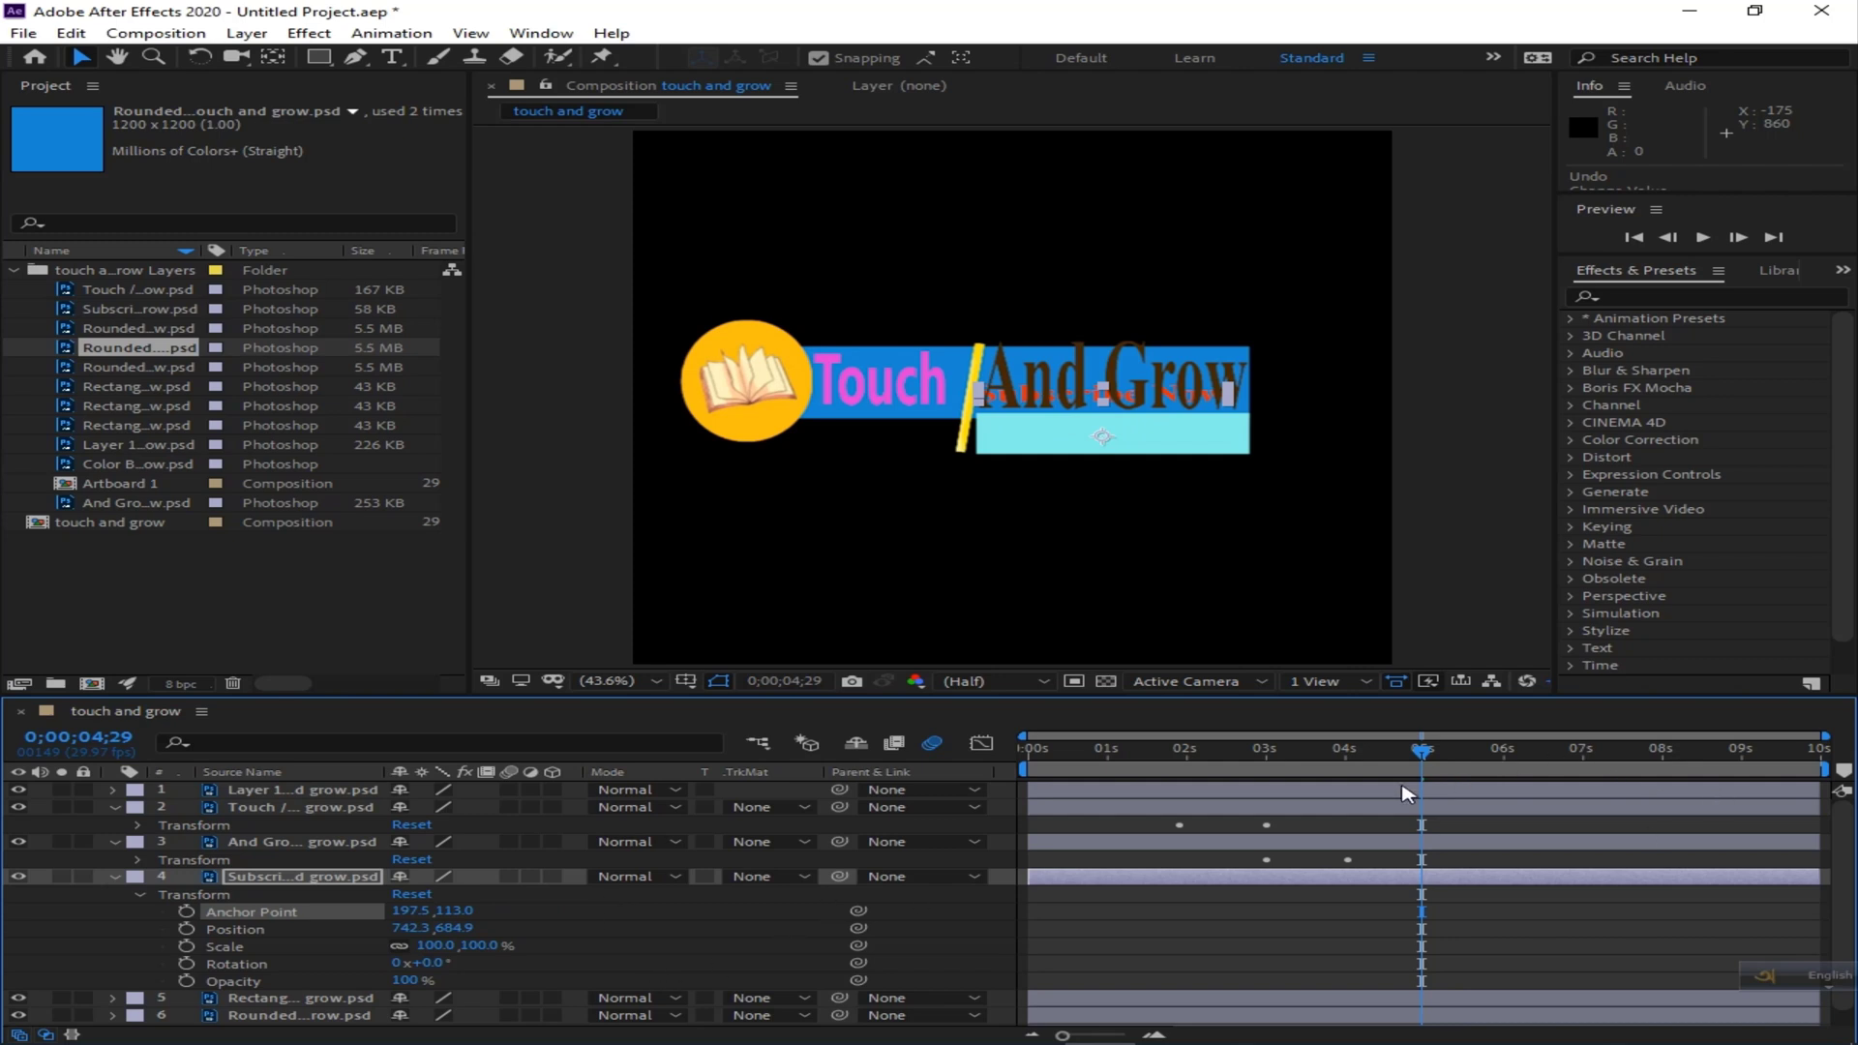
{"action": "left_click", "coordinate": [187, 911]}
{"action": "left_click_drag", "start_coordinate": [1423, 758], "coordinate": [1502, 755]}
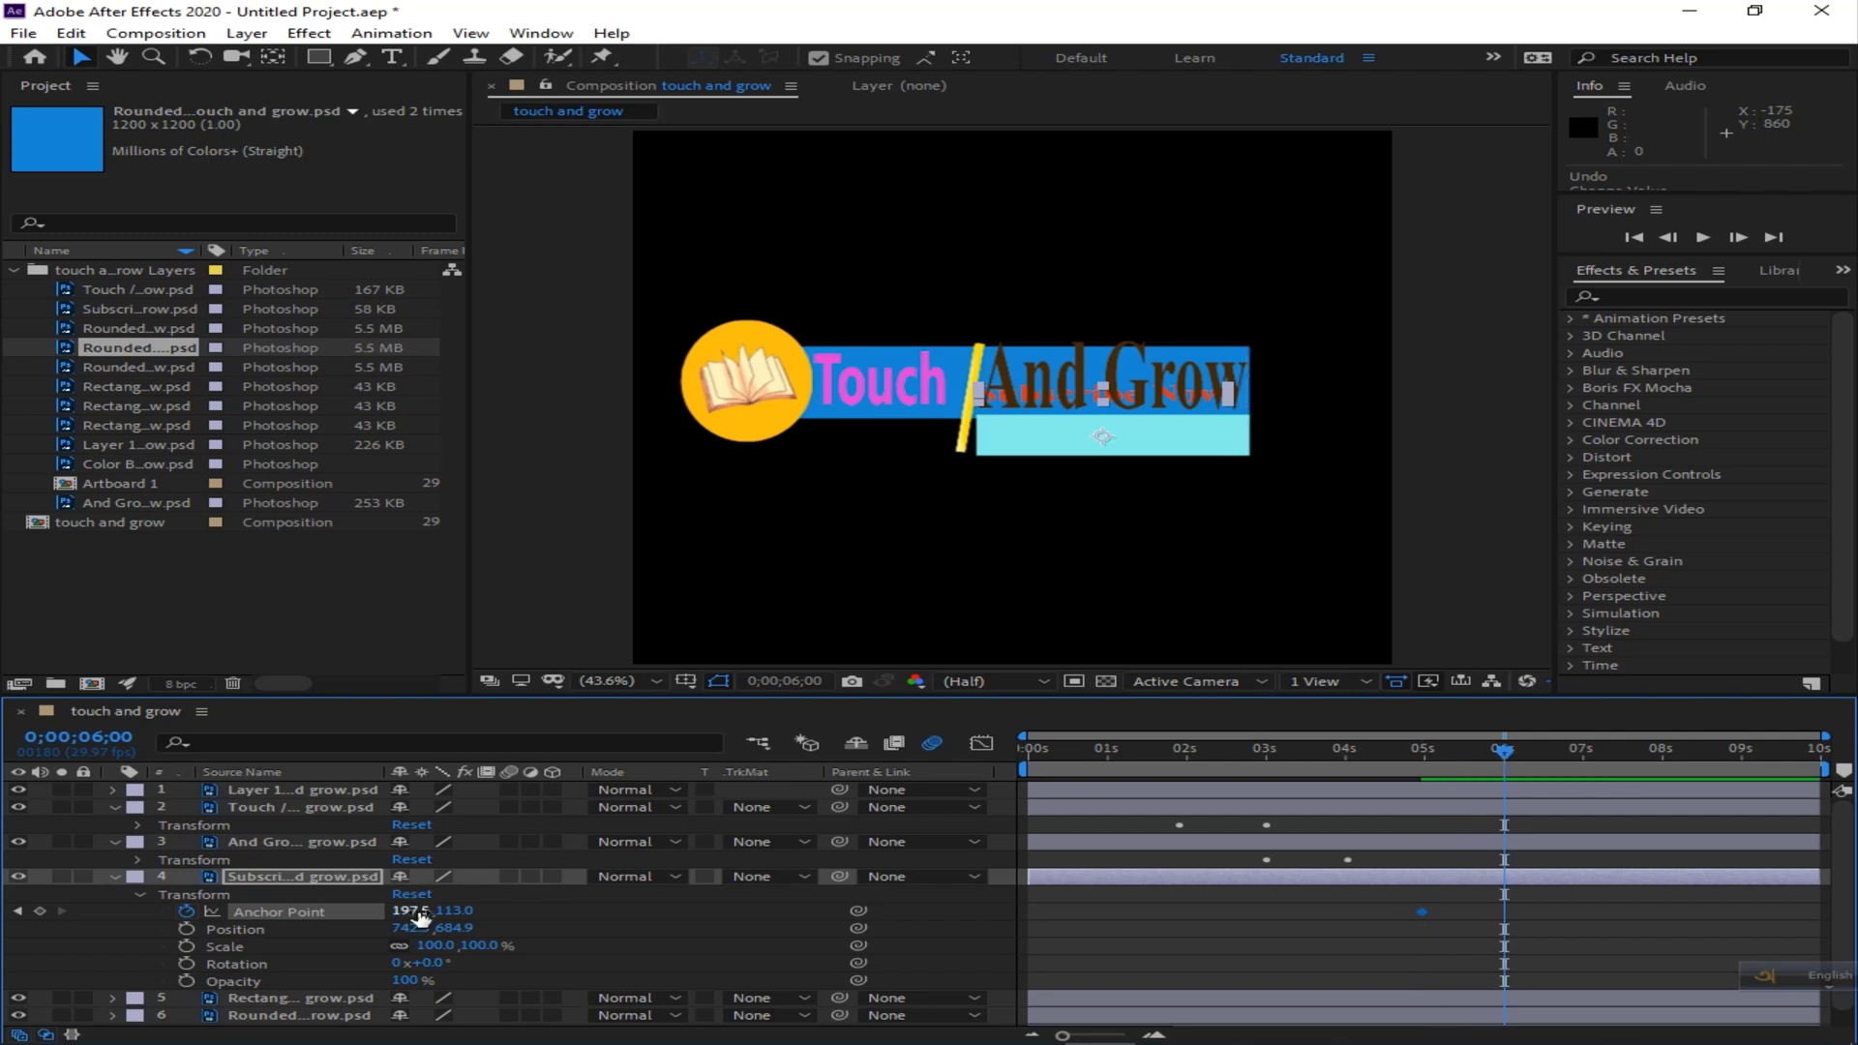
{"action": "left_click_drag", "start_coordinate": [457, 911], "coordinate": [327, 910]}
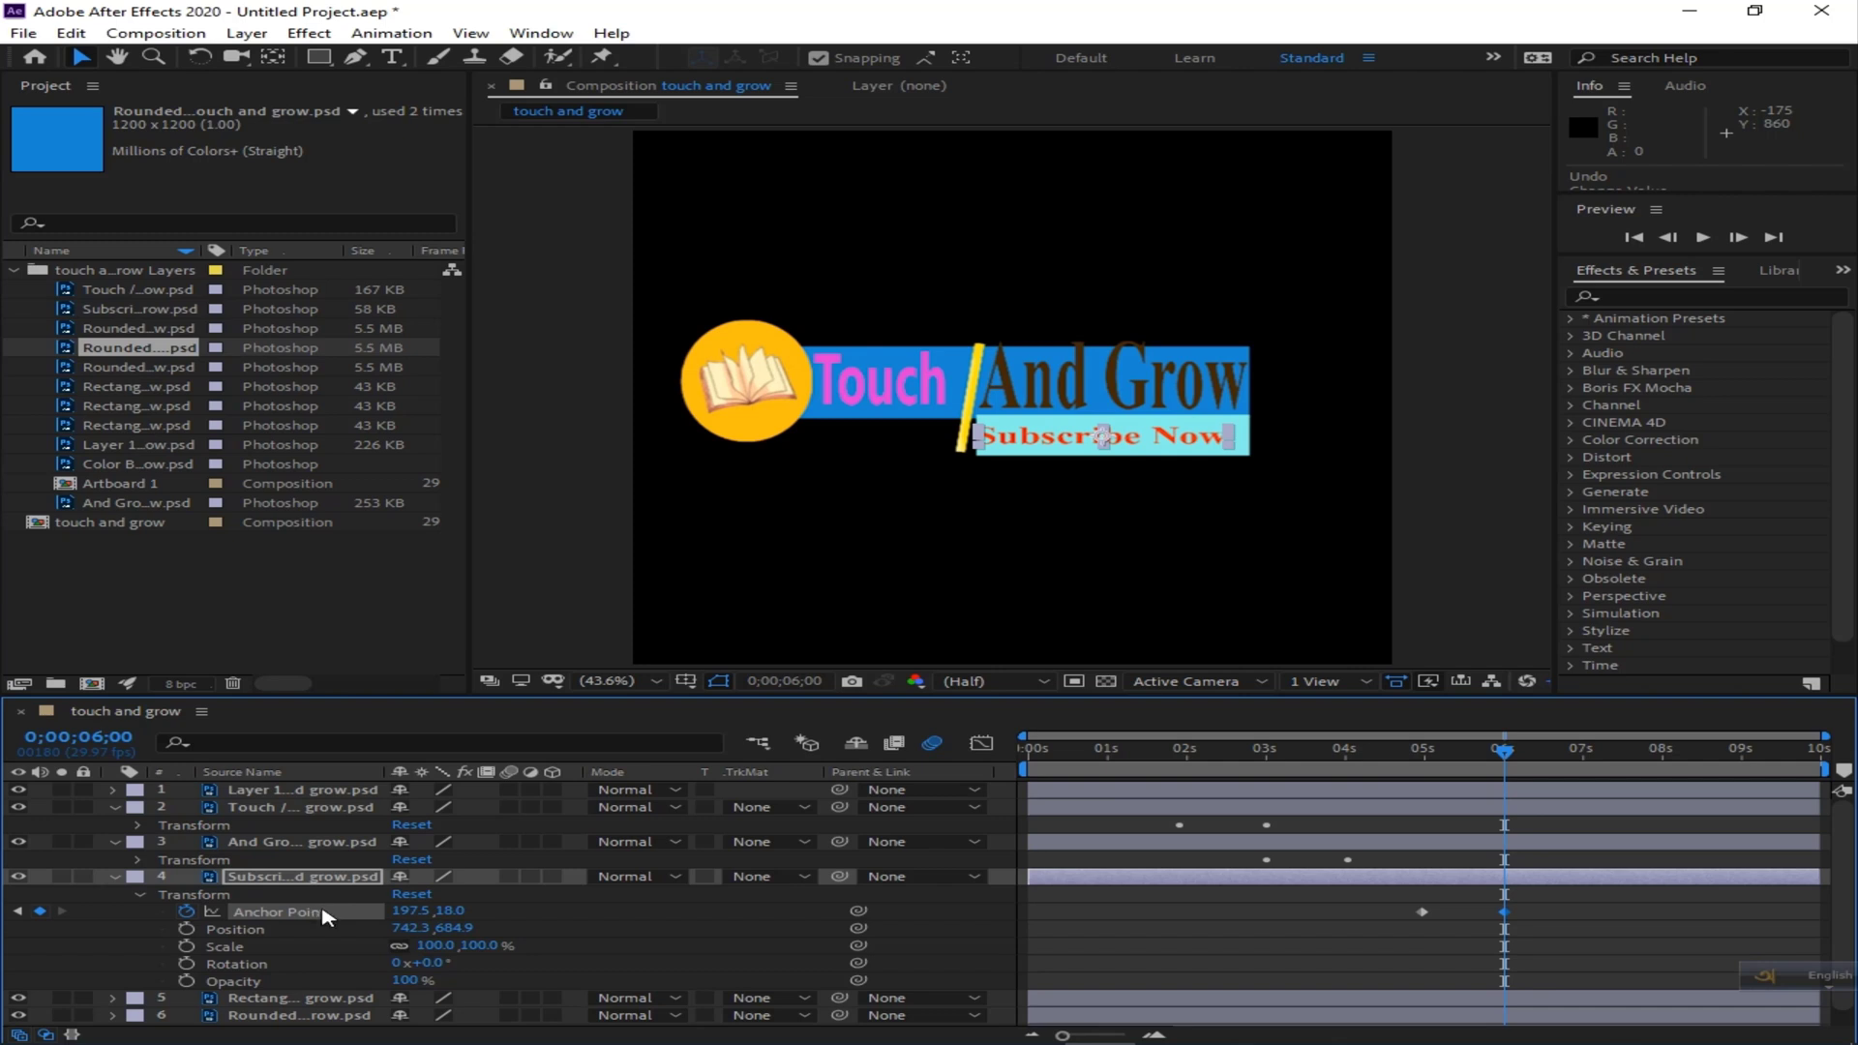
Keyframe the Subscribe Now text's position at 748.3, 689.9 at 0;00;06;00, then position 768.3, 706.9 and anchor point 200.5, 48.6 at 0;00;05;20.
{"action": "left_click_drag", "start_coordinate": [404, 927], "coordinate": [434, 929]}
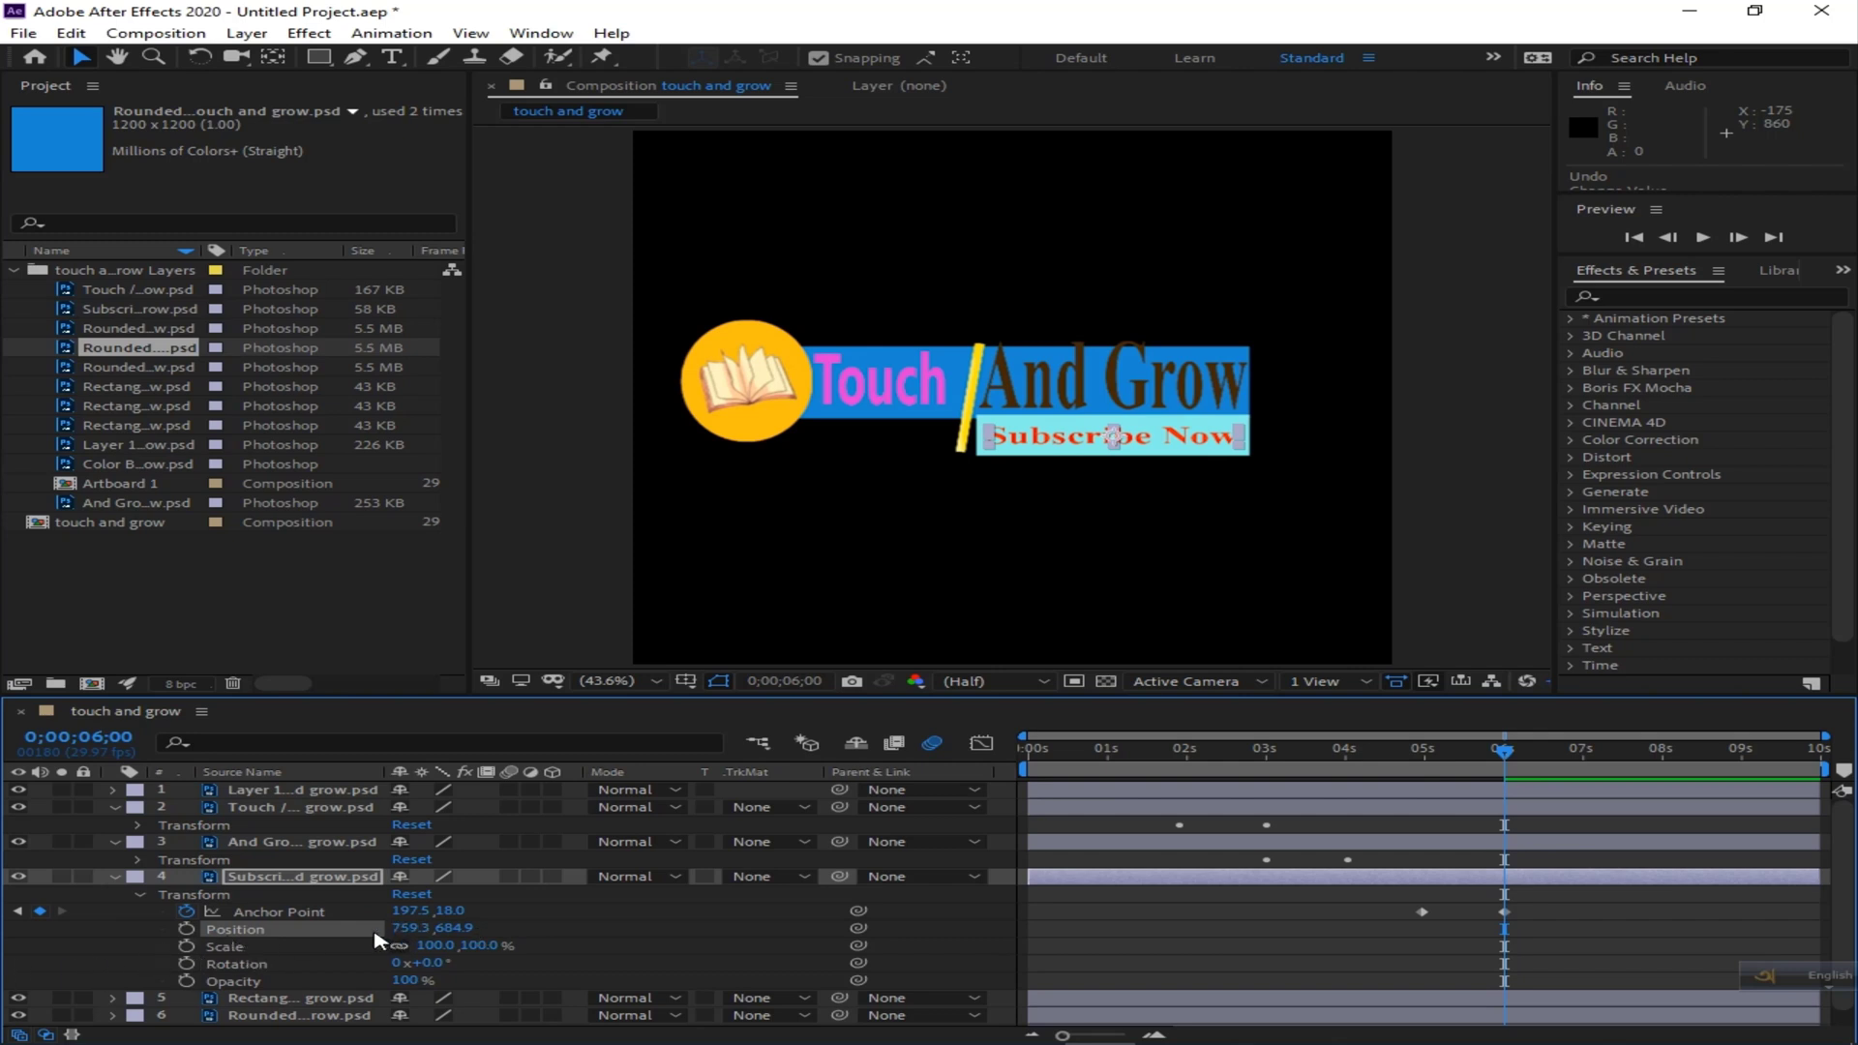
{"action": "left_click", "coordinate": [187, 928]}
{"action": "left_click_drag", "start_coordinate": [447, 928], "coordinate": [395, 932]}
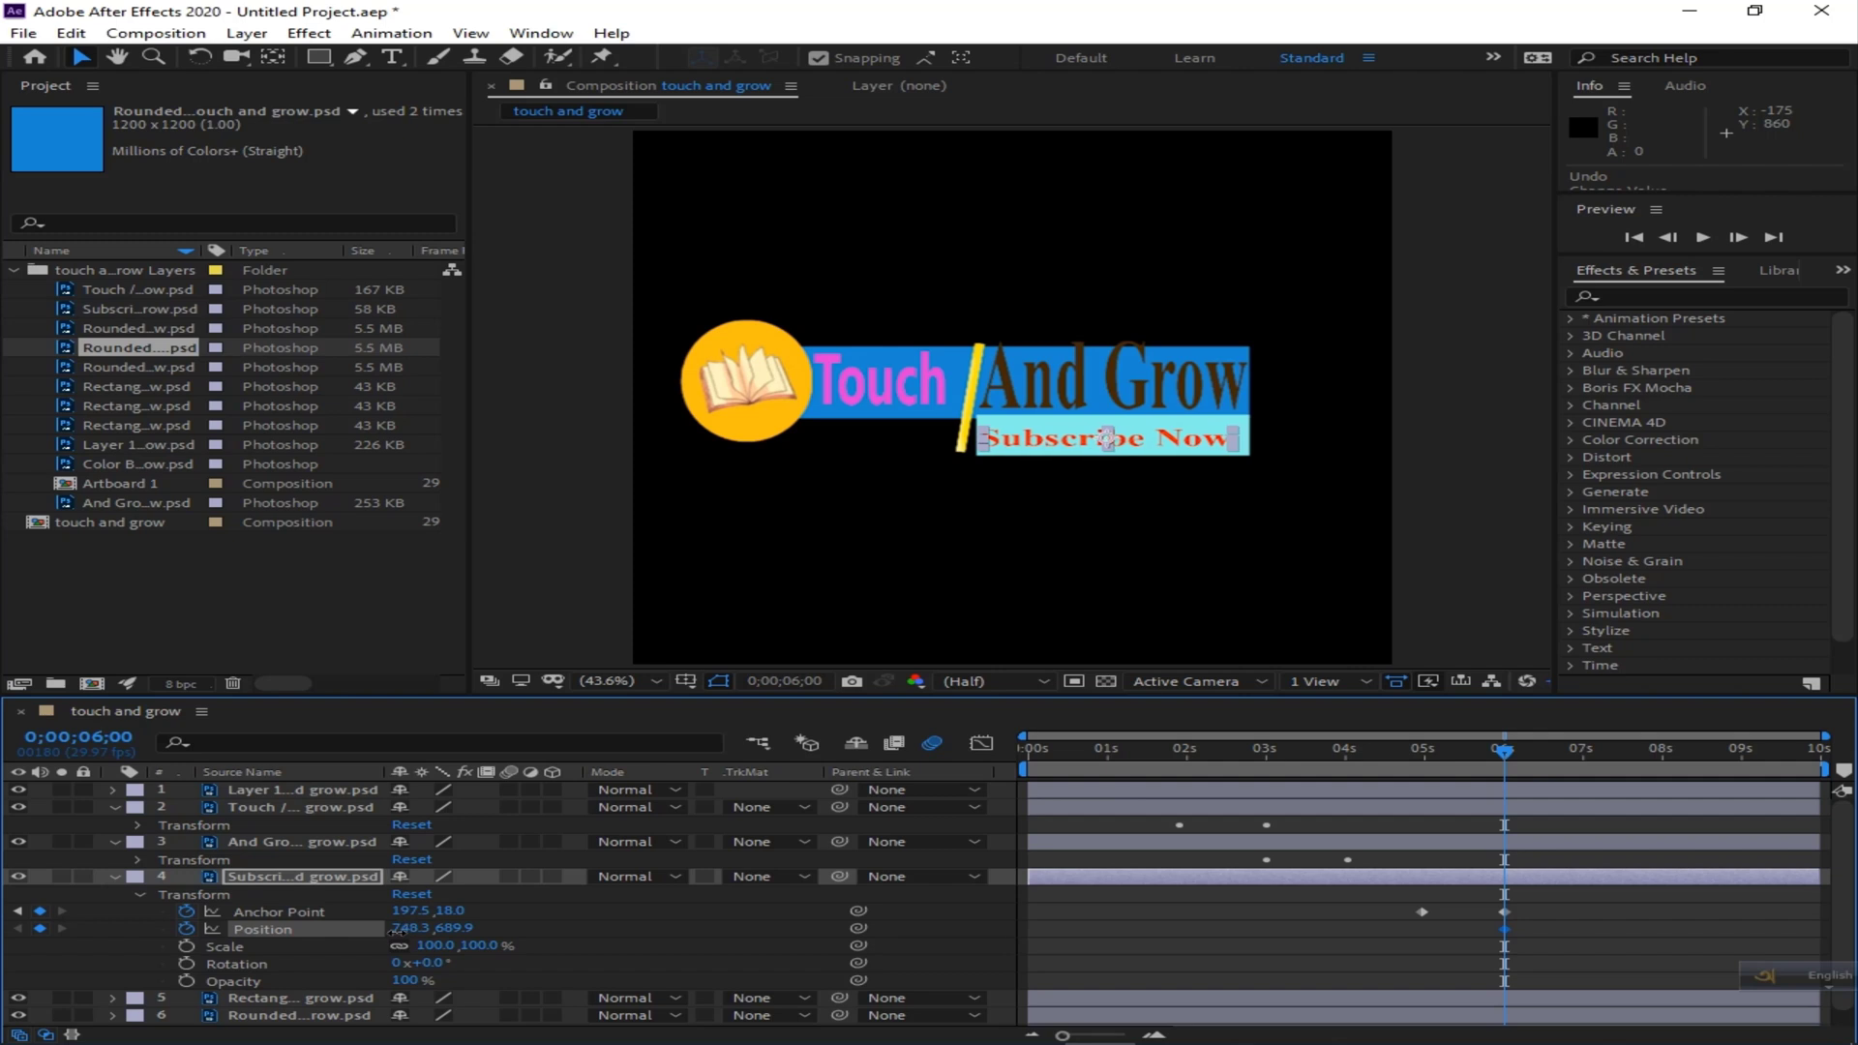
{"action": "left_click_drag", "start_coordinate": [1504, 751], "coordinate": [1480, 763]}
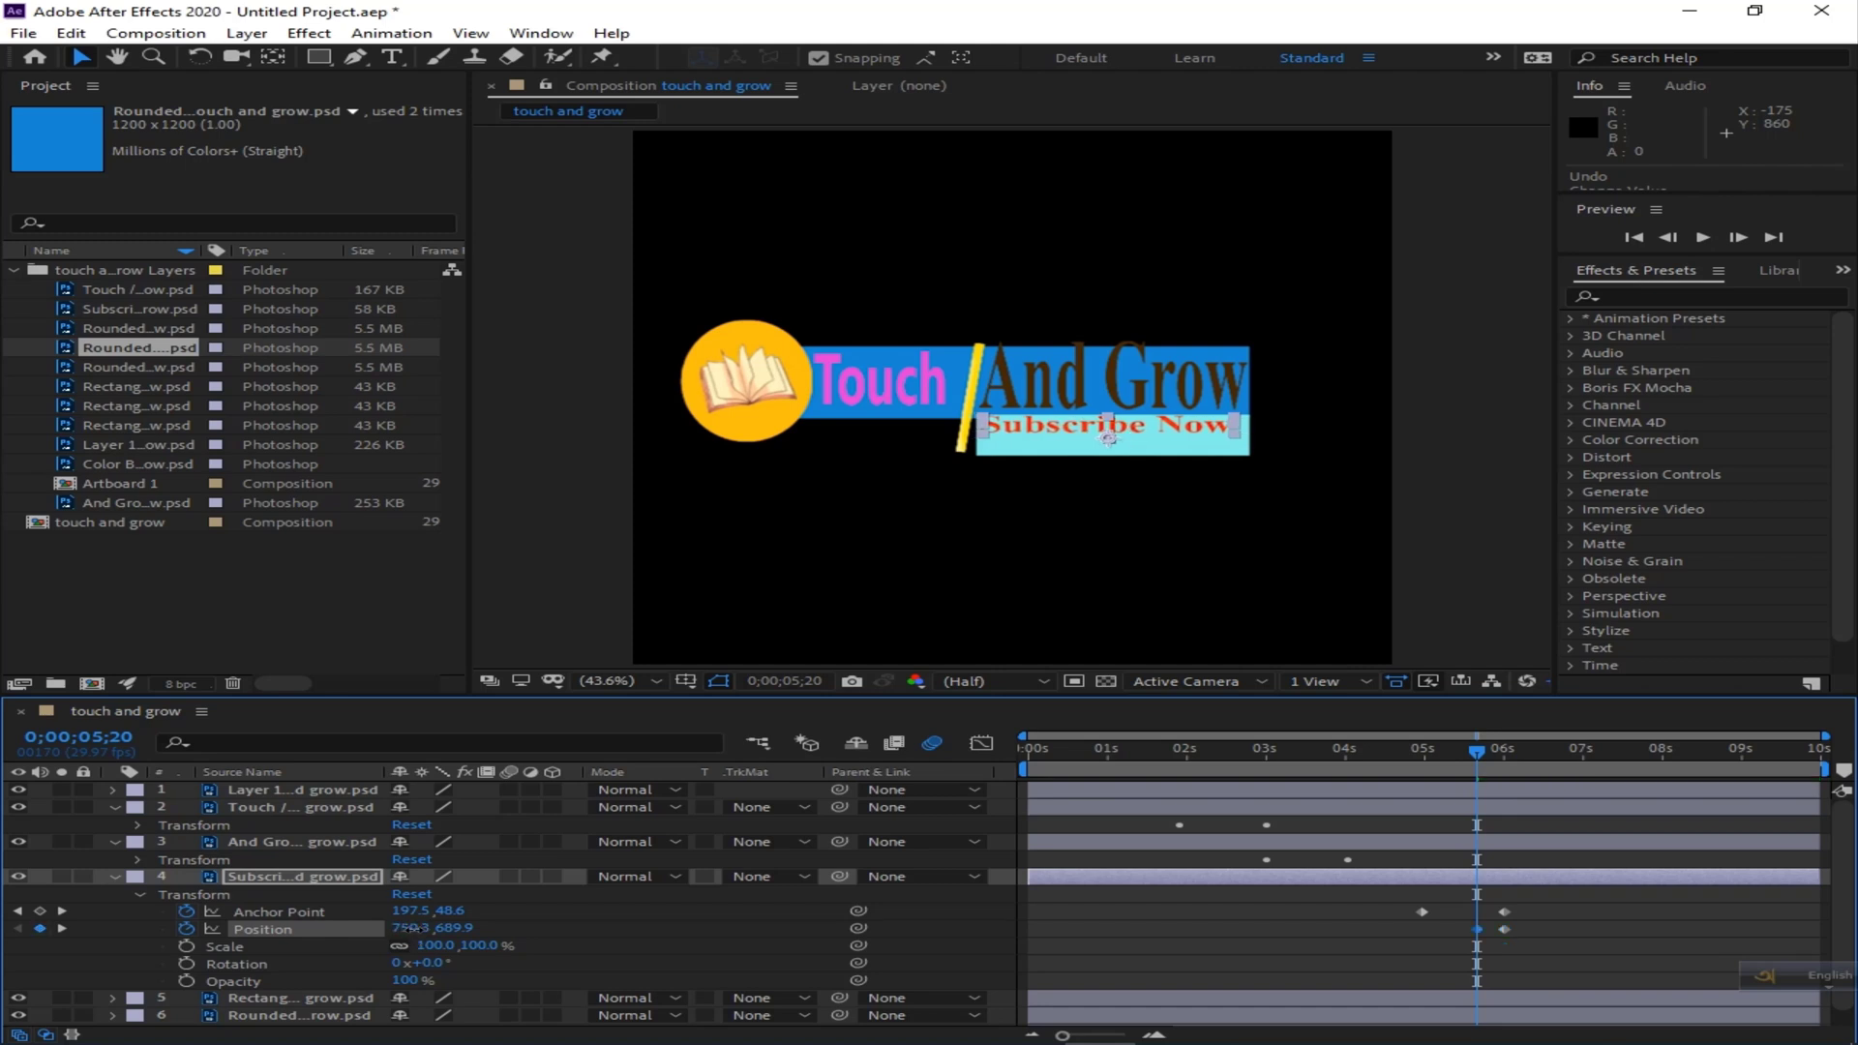
{"action": "left_click_drag", "start_coordinate": [404, 928], "coordinate": [469, 931]}
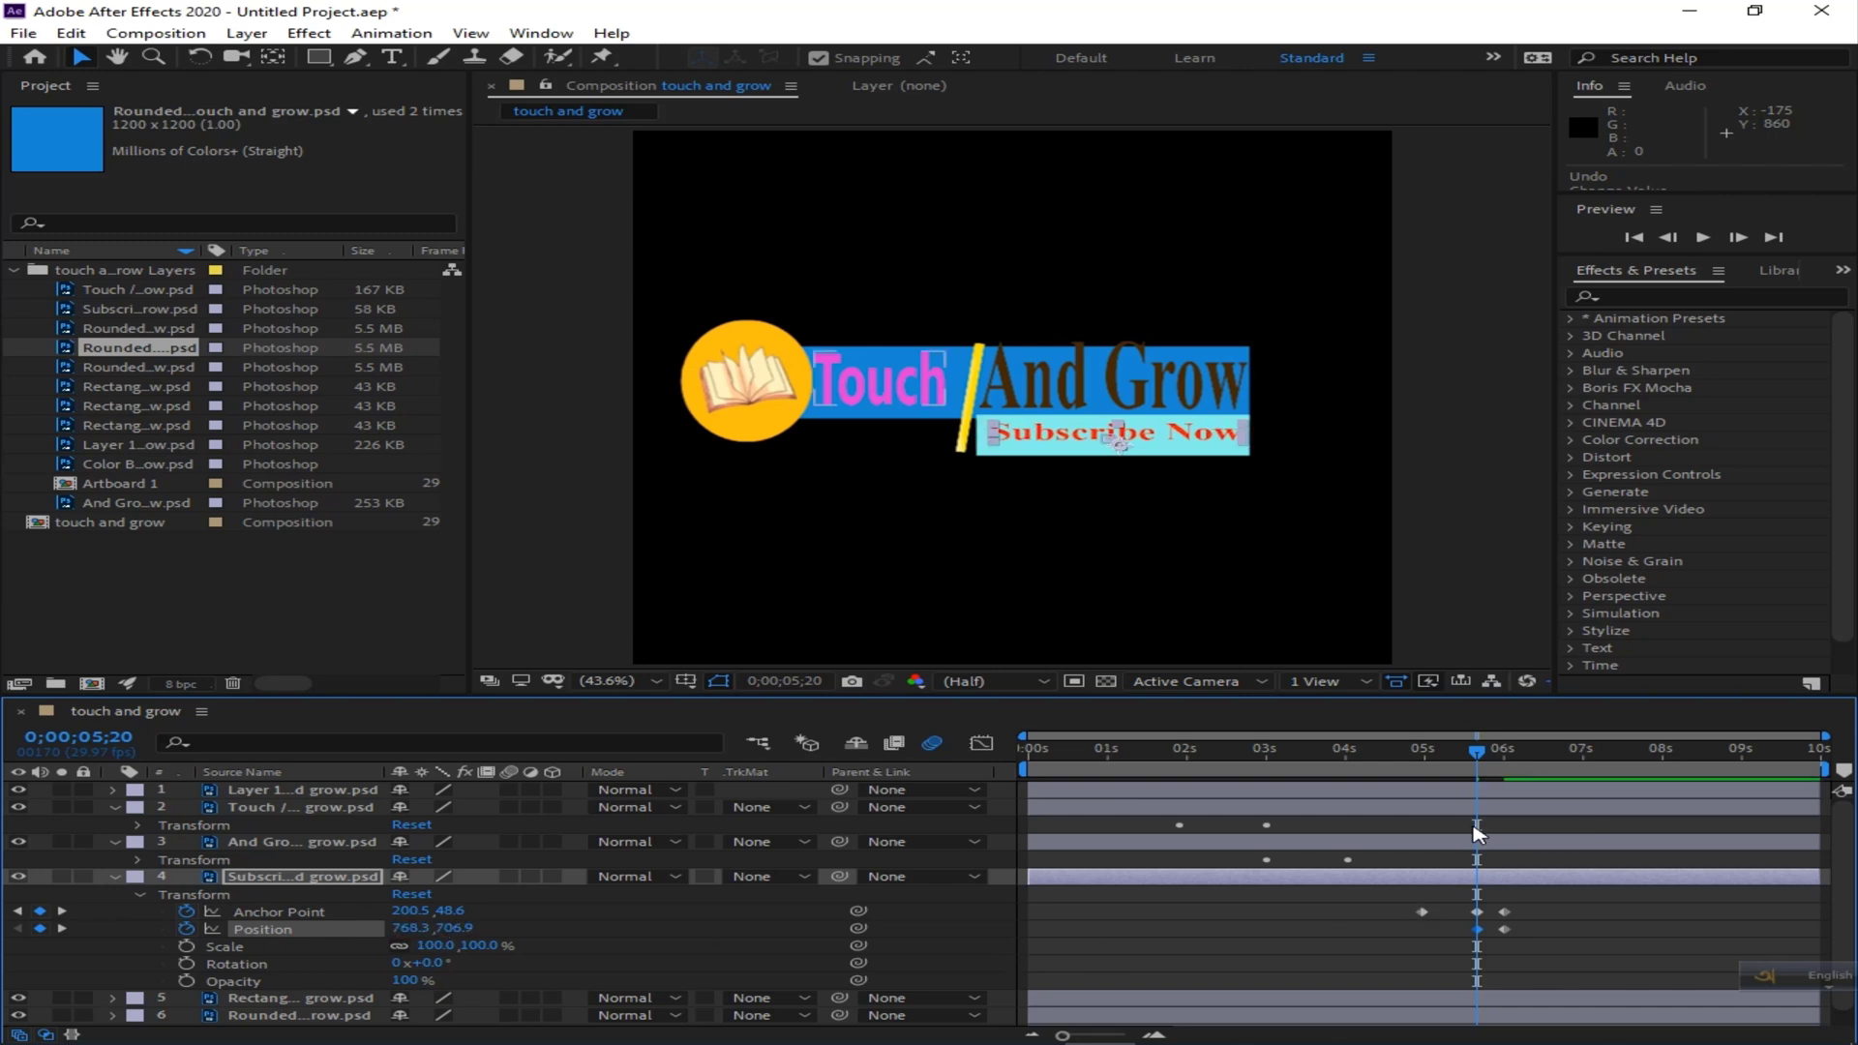
Preview the banner animation from the start to check the Subscribe Now text's movement.
{"action": "left_click_drag", "start_coordinate": [1480, 758], "coordinate": [929, 784]}
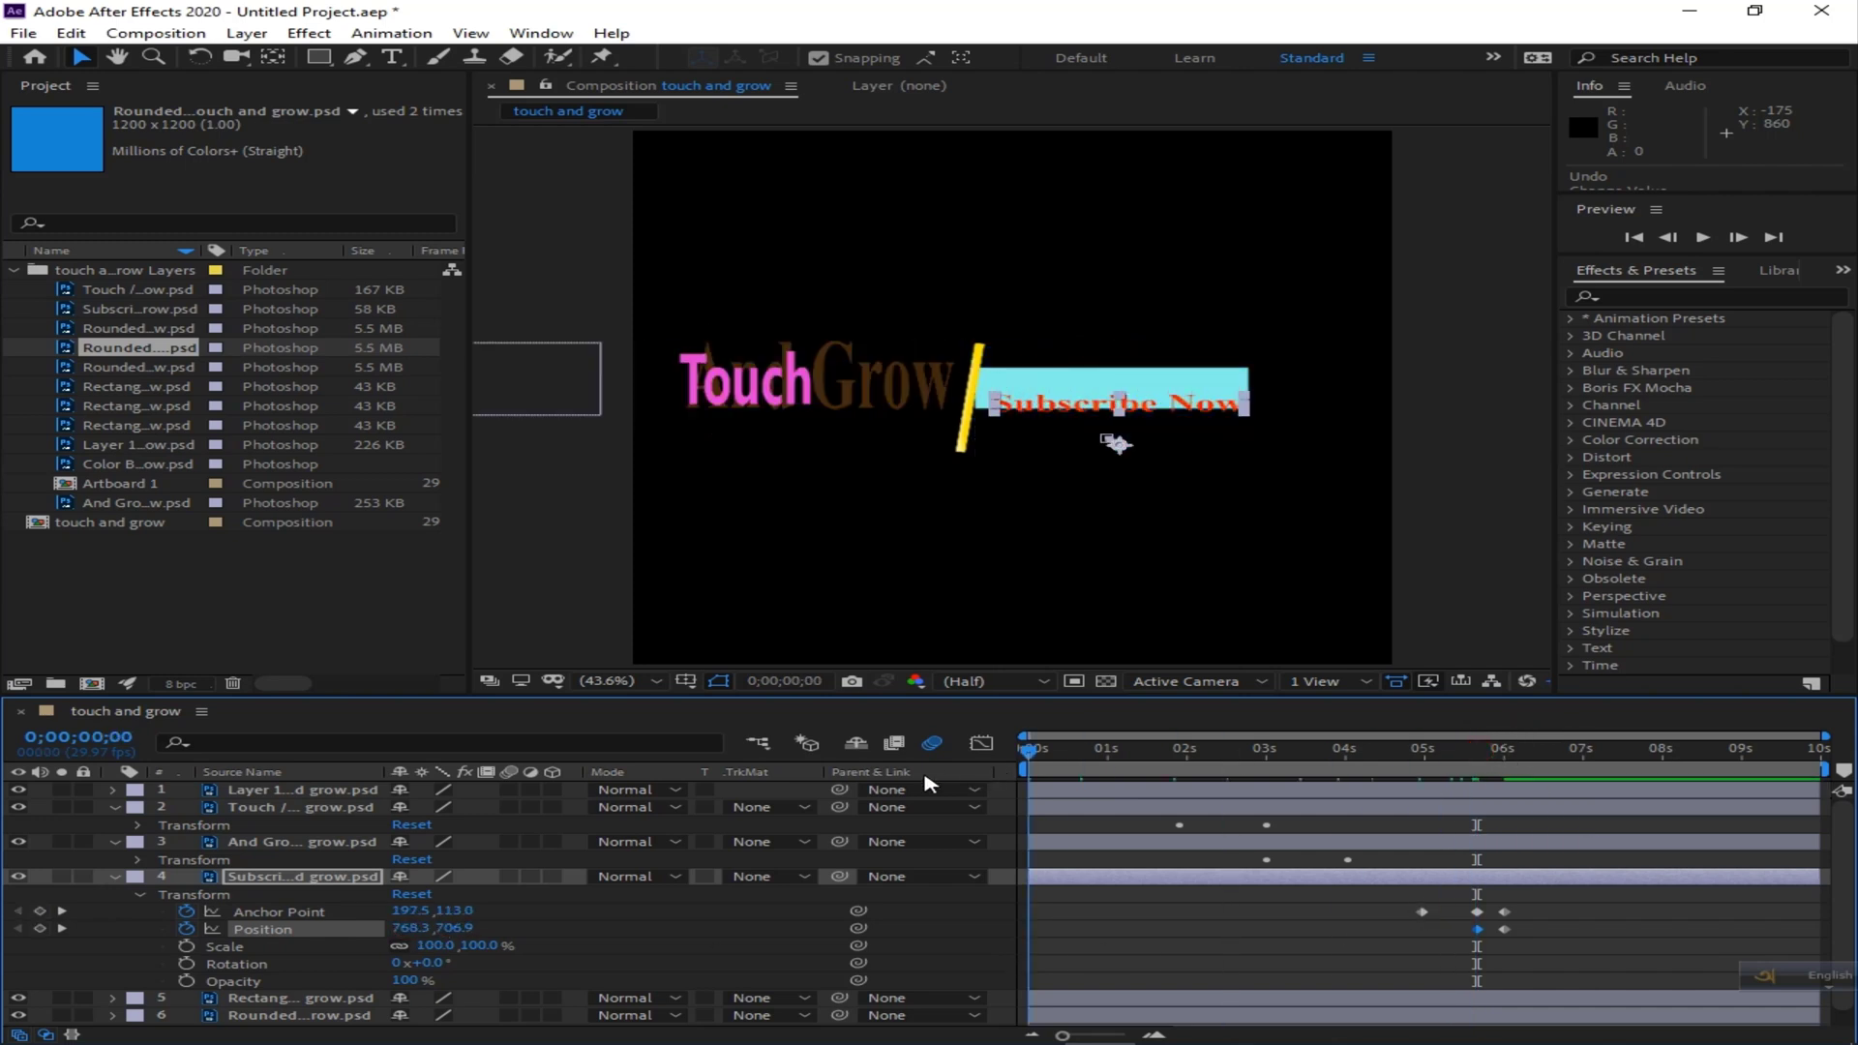
{"action": "key", "text": "space"}
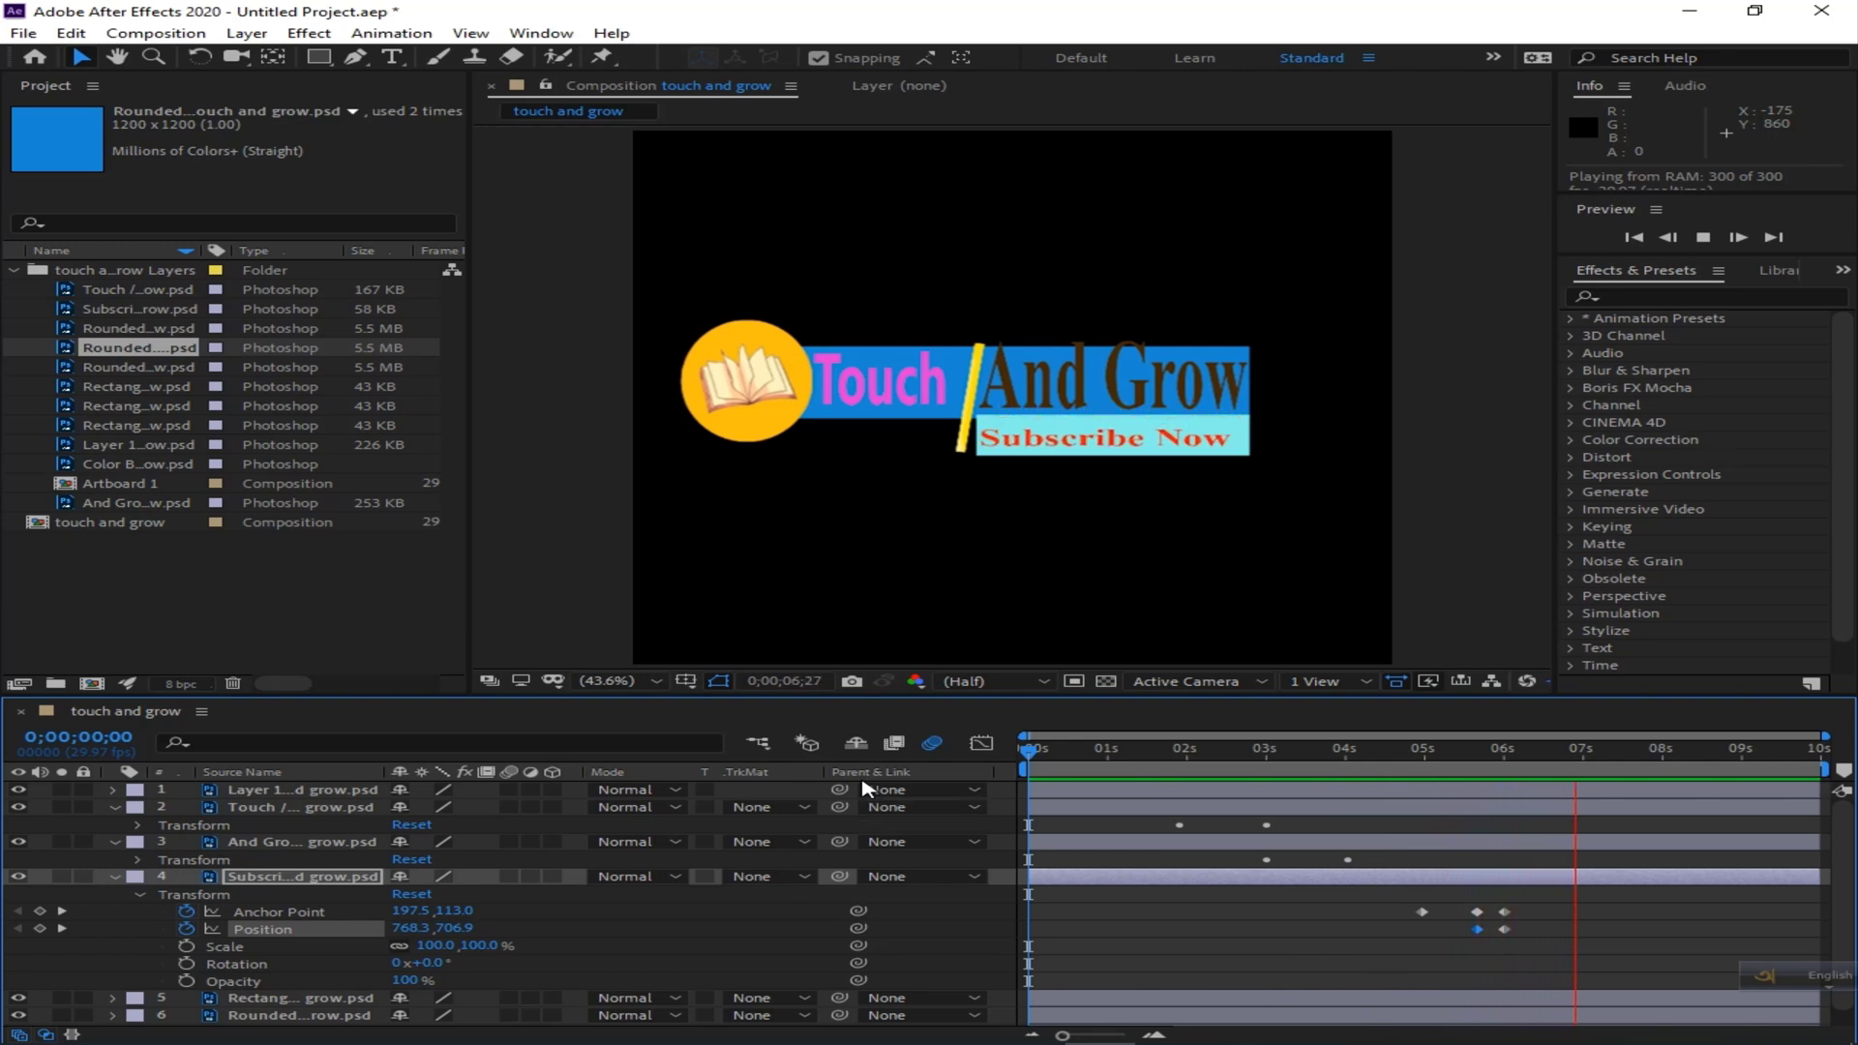
{"action": "key", "text": "space"}
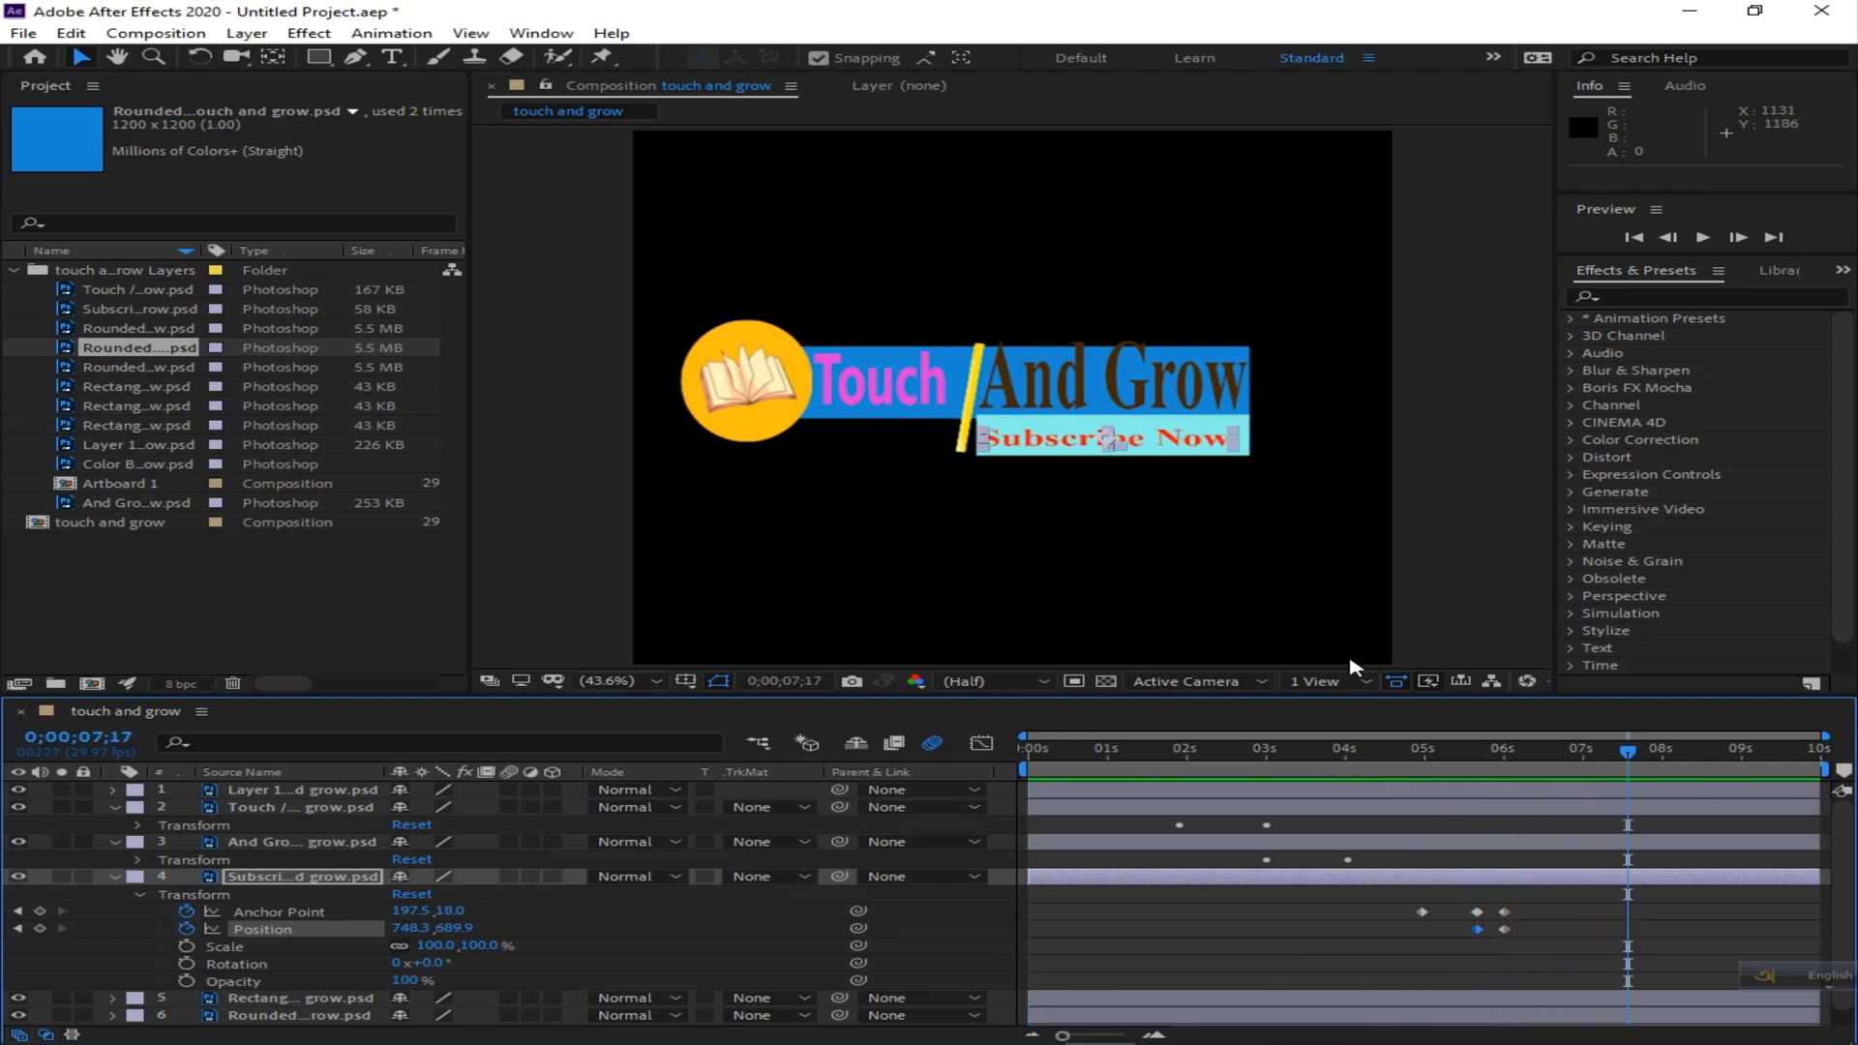
{"action": "left_click_drag", "start_coordinate": [1629, 759], "coordinate": [995, 800]}
{"action": "key", "text": "space"}
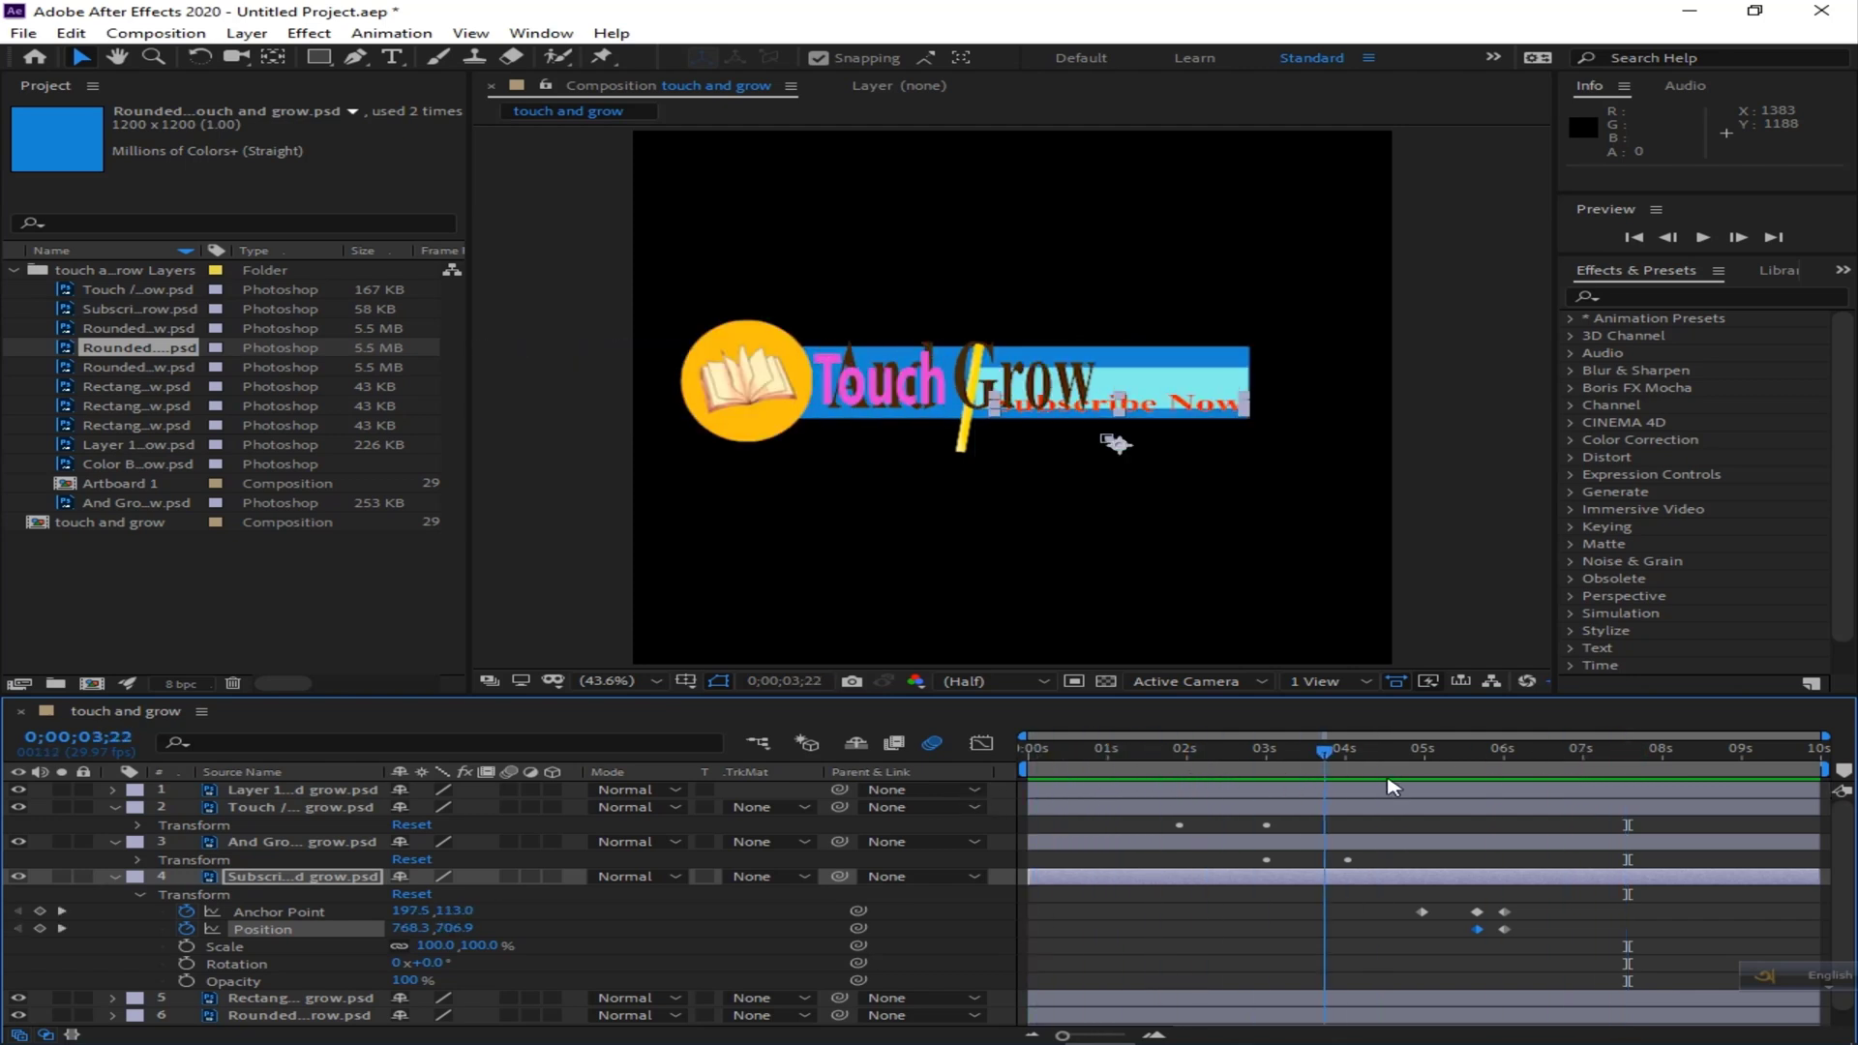
{"action": "key", "text": "space"}
{"action": "left_click_drag", "start_coordinate": [999, 816], "coordinate": [1447, 852]}
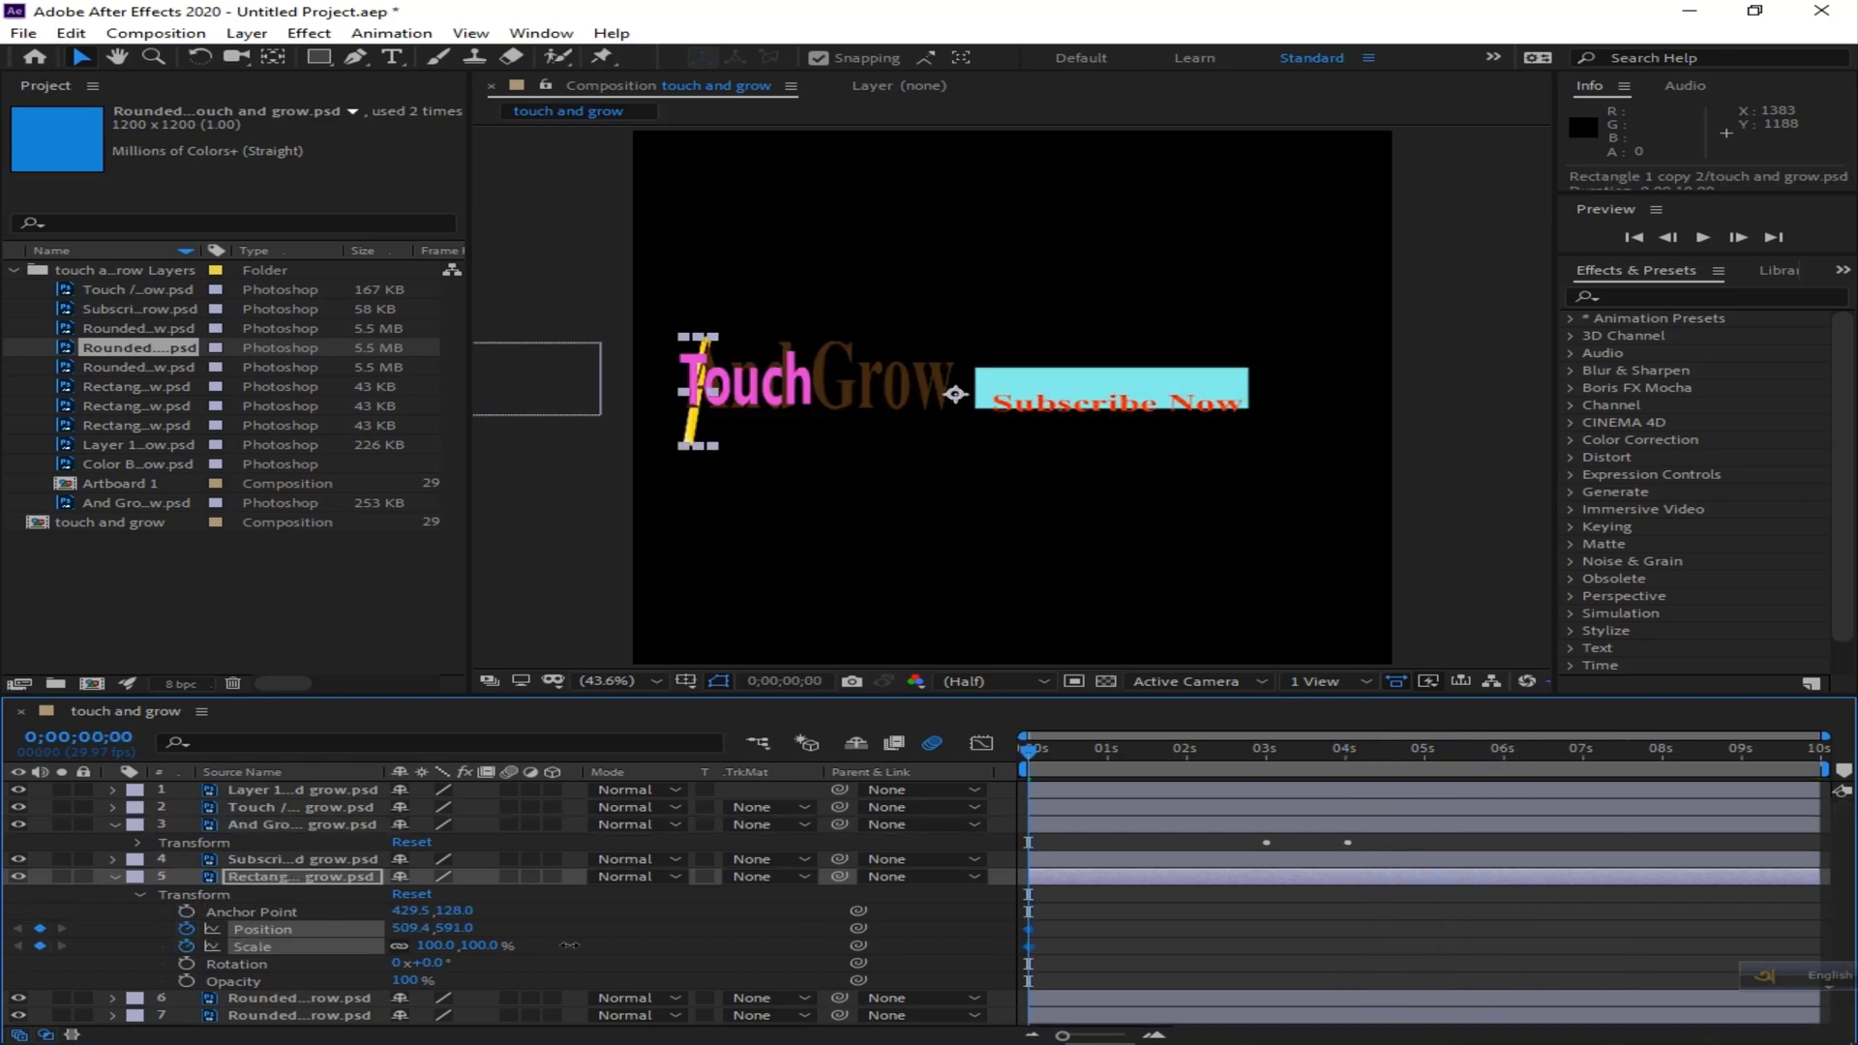
Keyframe the yellow slash's scale at -1.0, -1.0% and its position at 131.4, 591.0 at 0;00;00;00.
{"action": "left_click", "coordinate": [569, 945]}
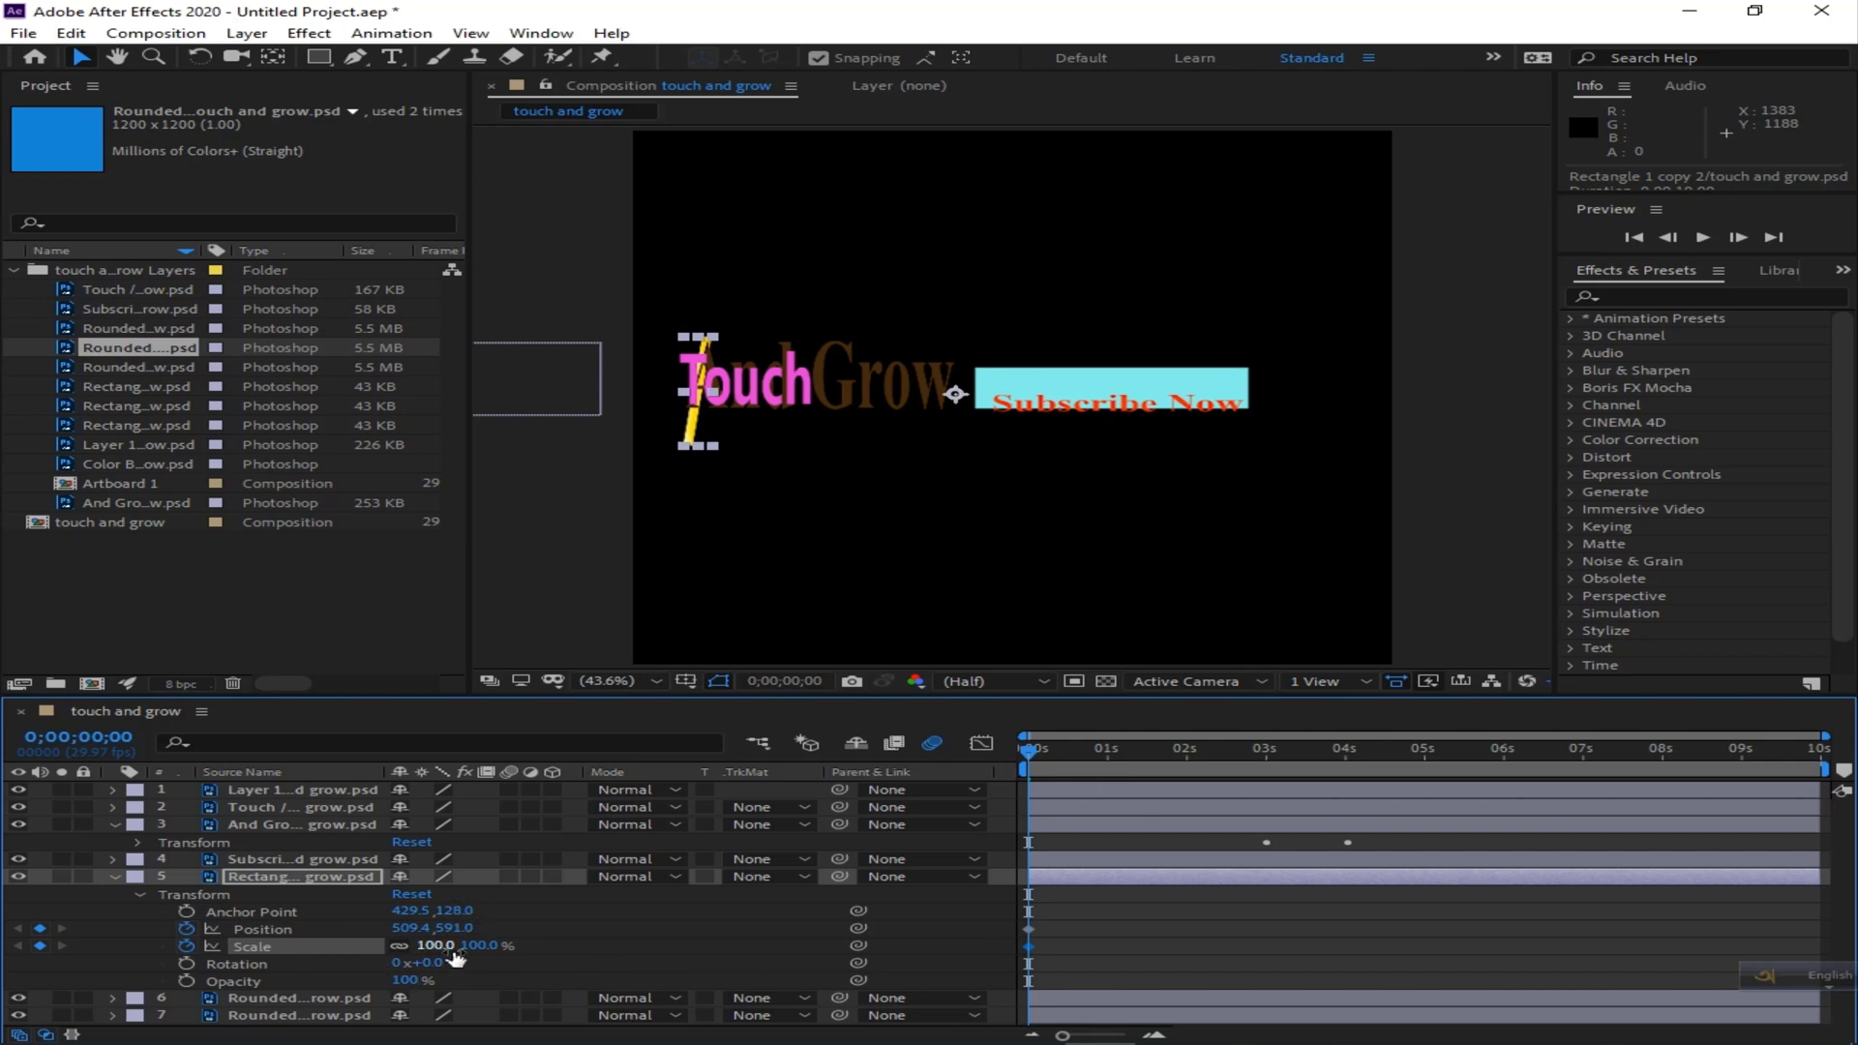
{"action": "key", "text": "ctrl+z"}
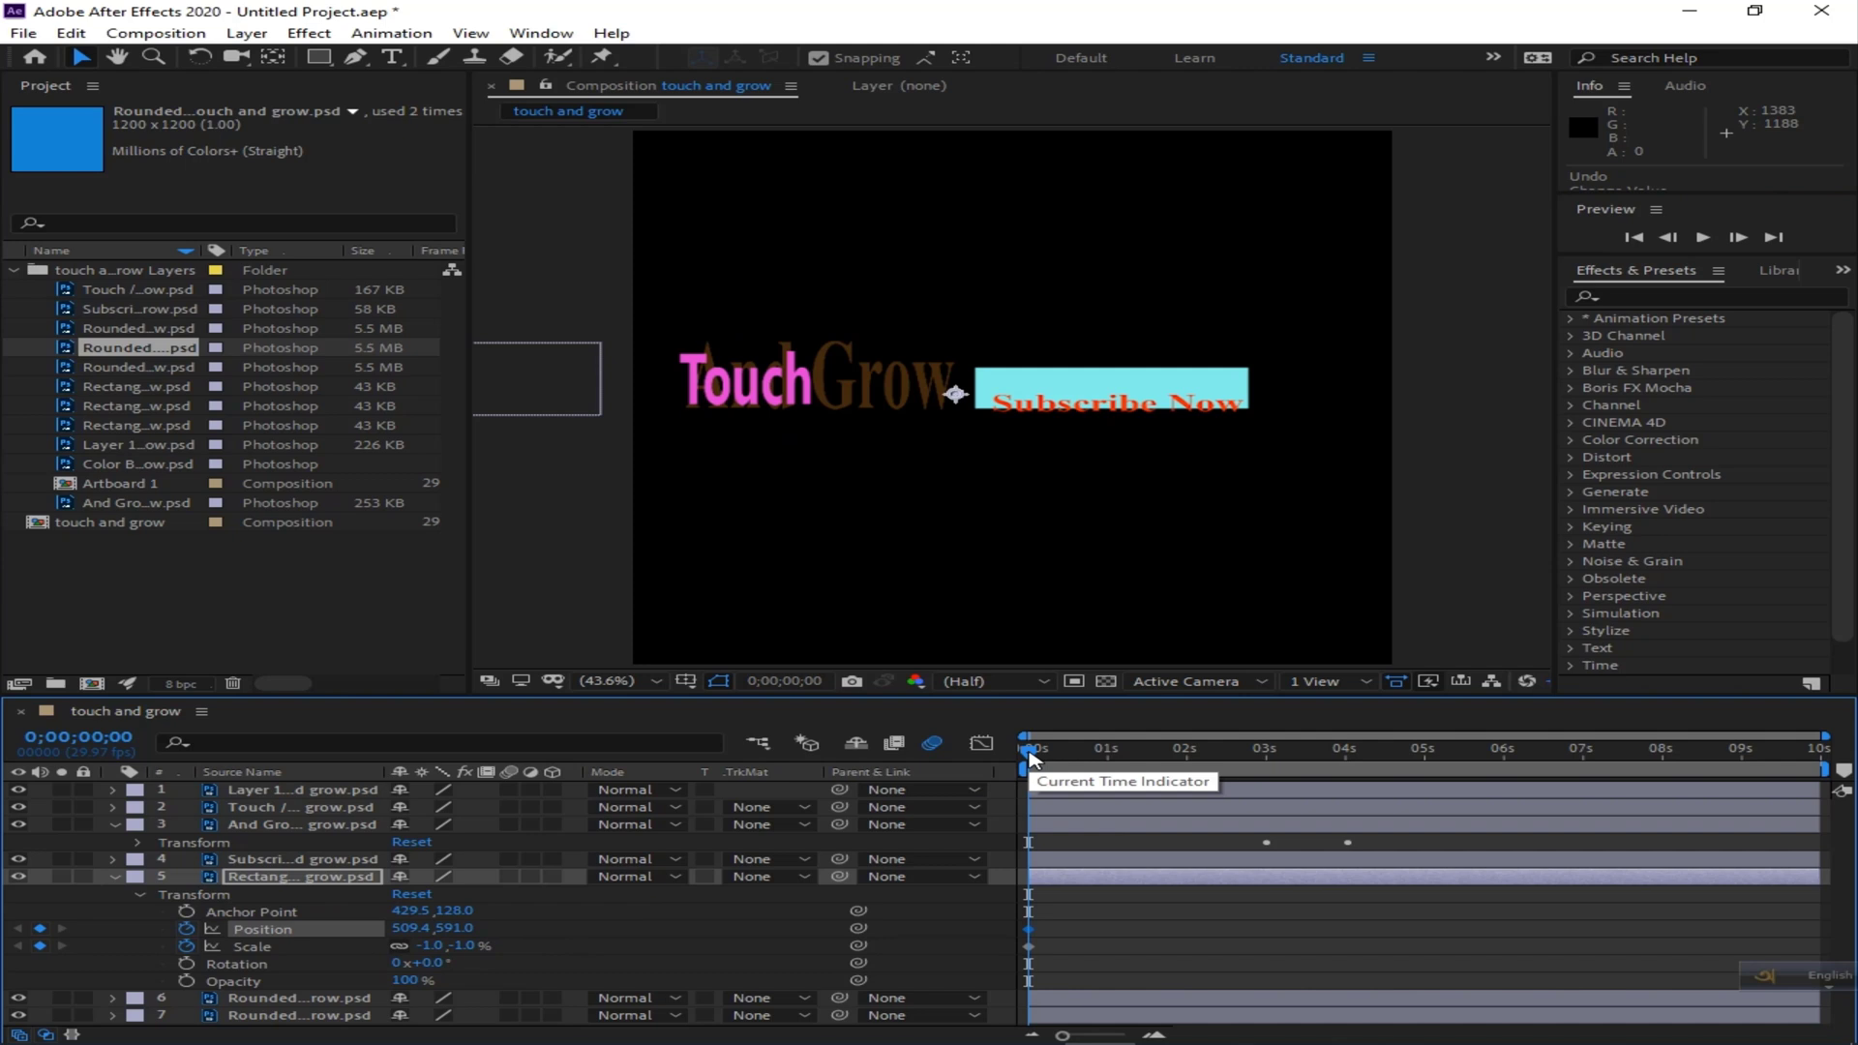
{"action": "left_click_drag", "start_coordinate": [1031, 758], "coordinate": [963, 772]}
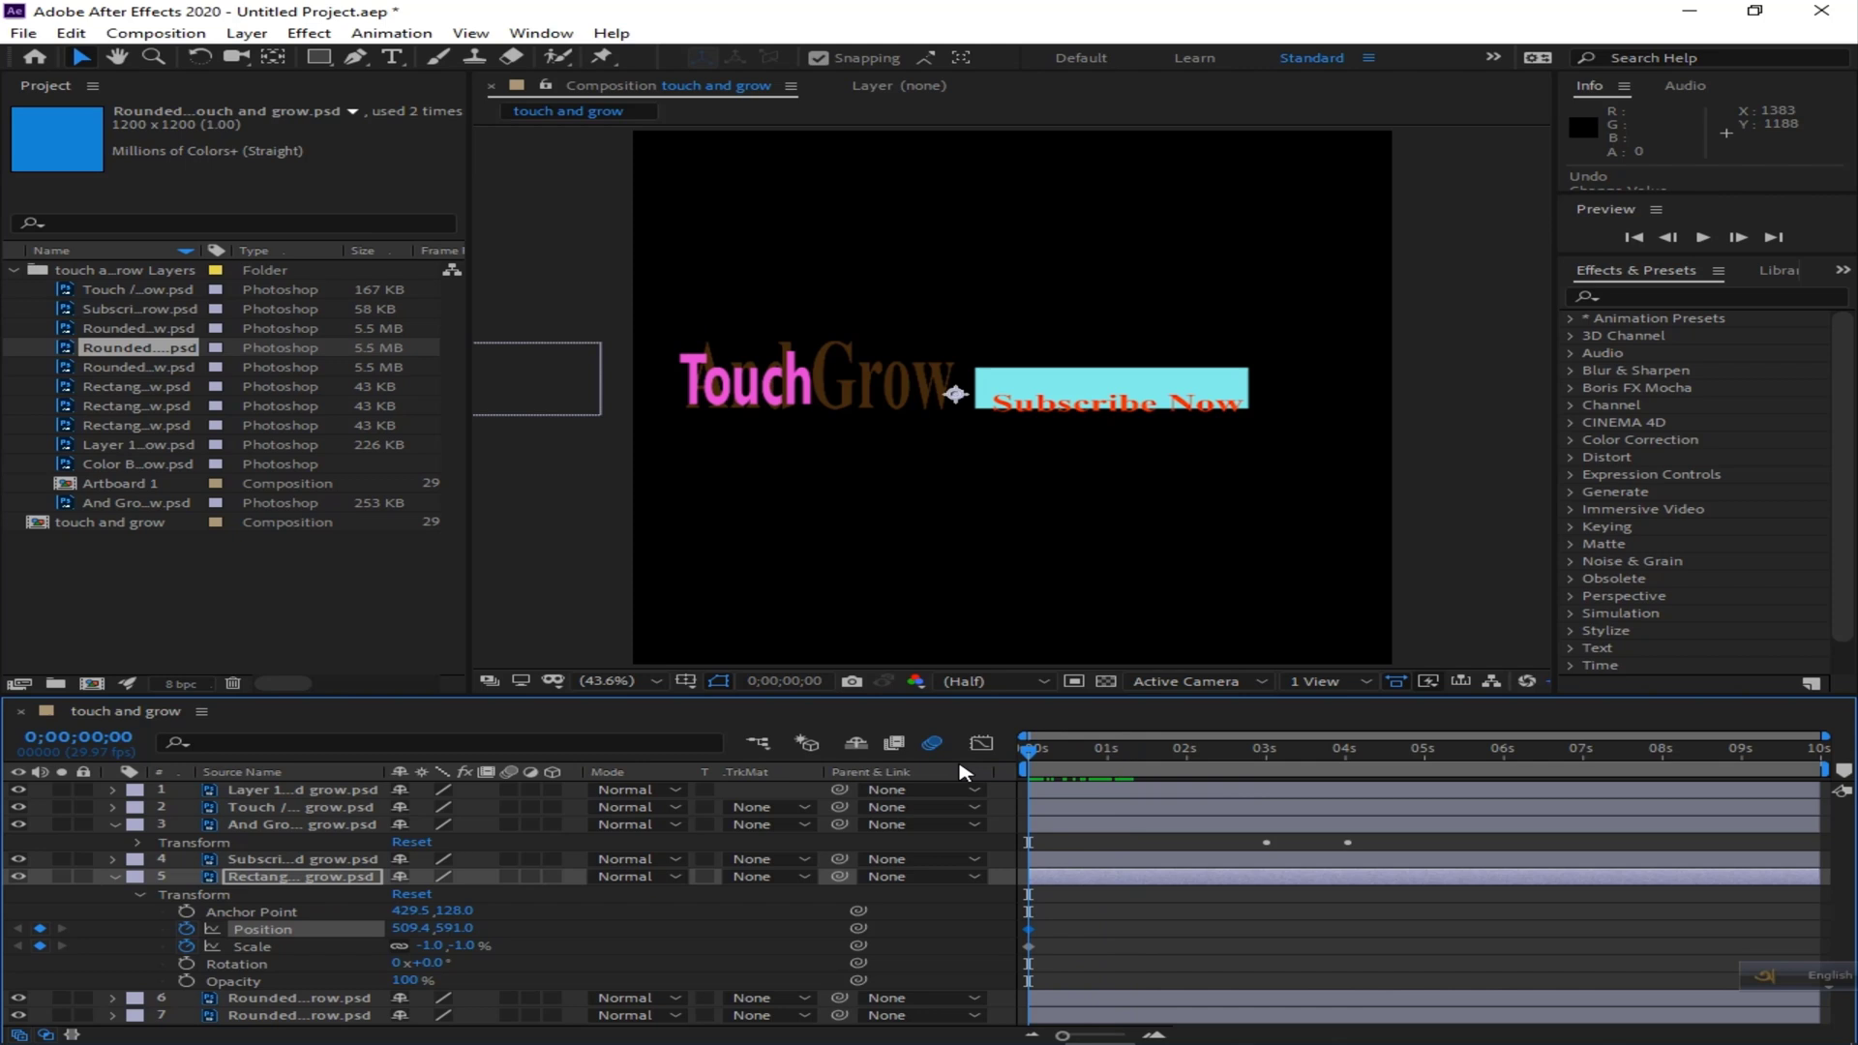
{"action": "left_click_drag", "start_coordinate": [406, 927], "coordinate": [7, 913]}
{"action": "left_click_drag", "start_coordinate": [408, 929], "coordinate": [235, 929]}
Keyframe the yellow slash's position at 530.4, 591.0 and its scale at -110.0, -110.0% at 0;00;06;13.
{"action": "left_click_drag", "start_coordinate": [1029, 756], "coordinate": [1525, 795]}
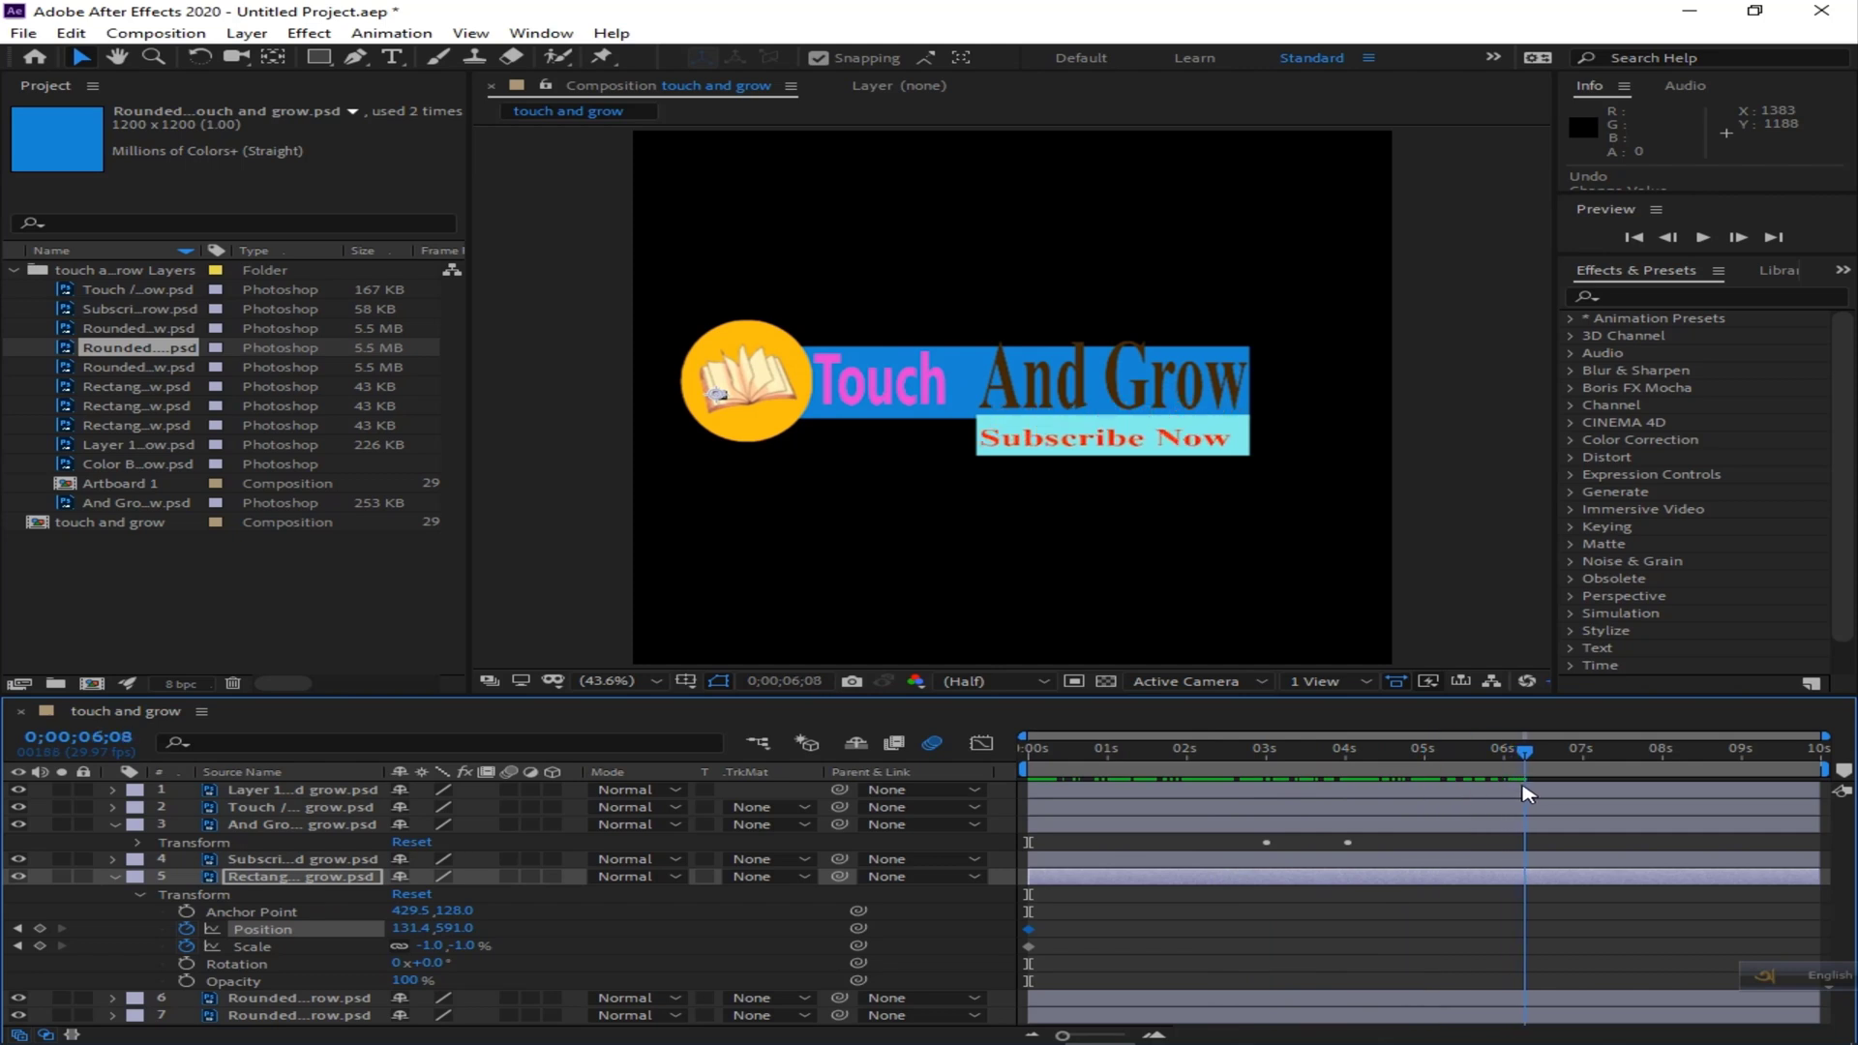
{"action": "left_click_drag", "start_coordinate": [1525, 793], "coordinate": [1539, 793]}
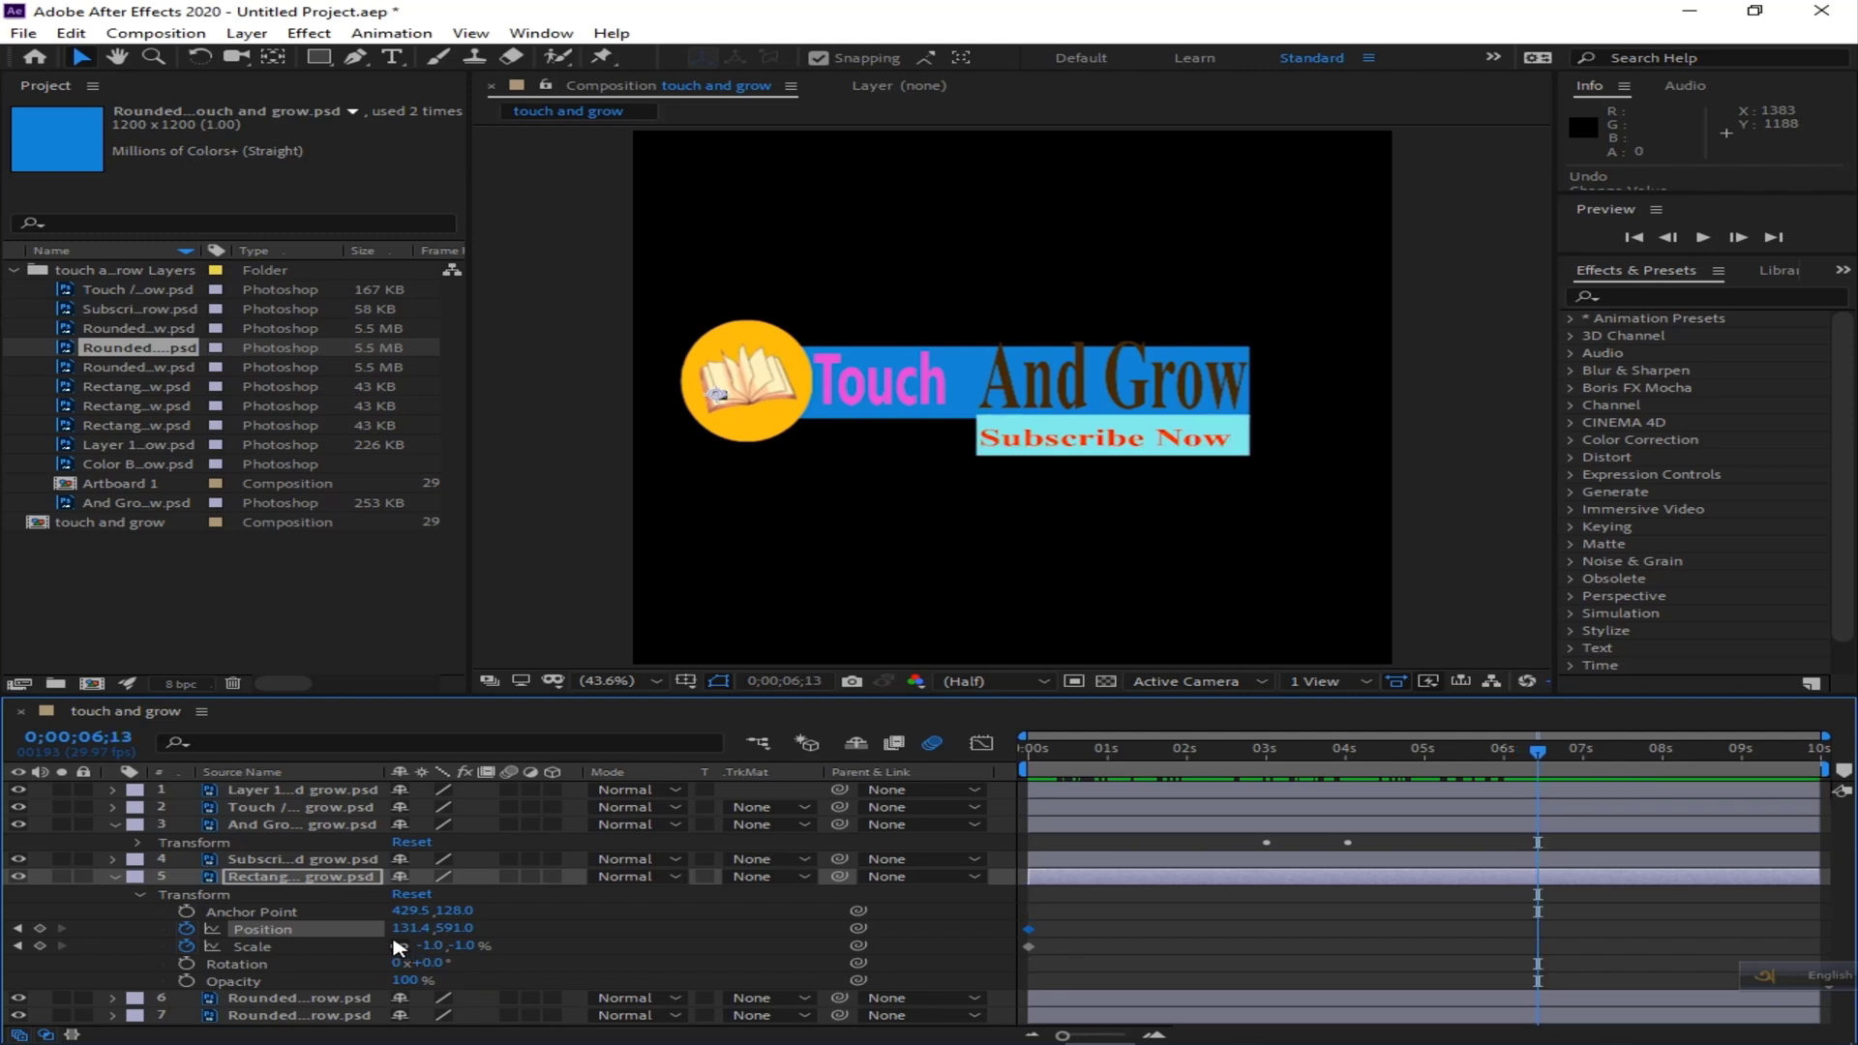
{"action": "left_click_drag", "start_coordinate": [411, 927], "coordinate": [905, 877]}
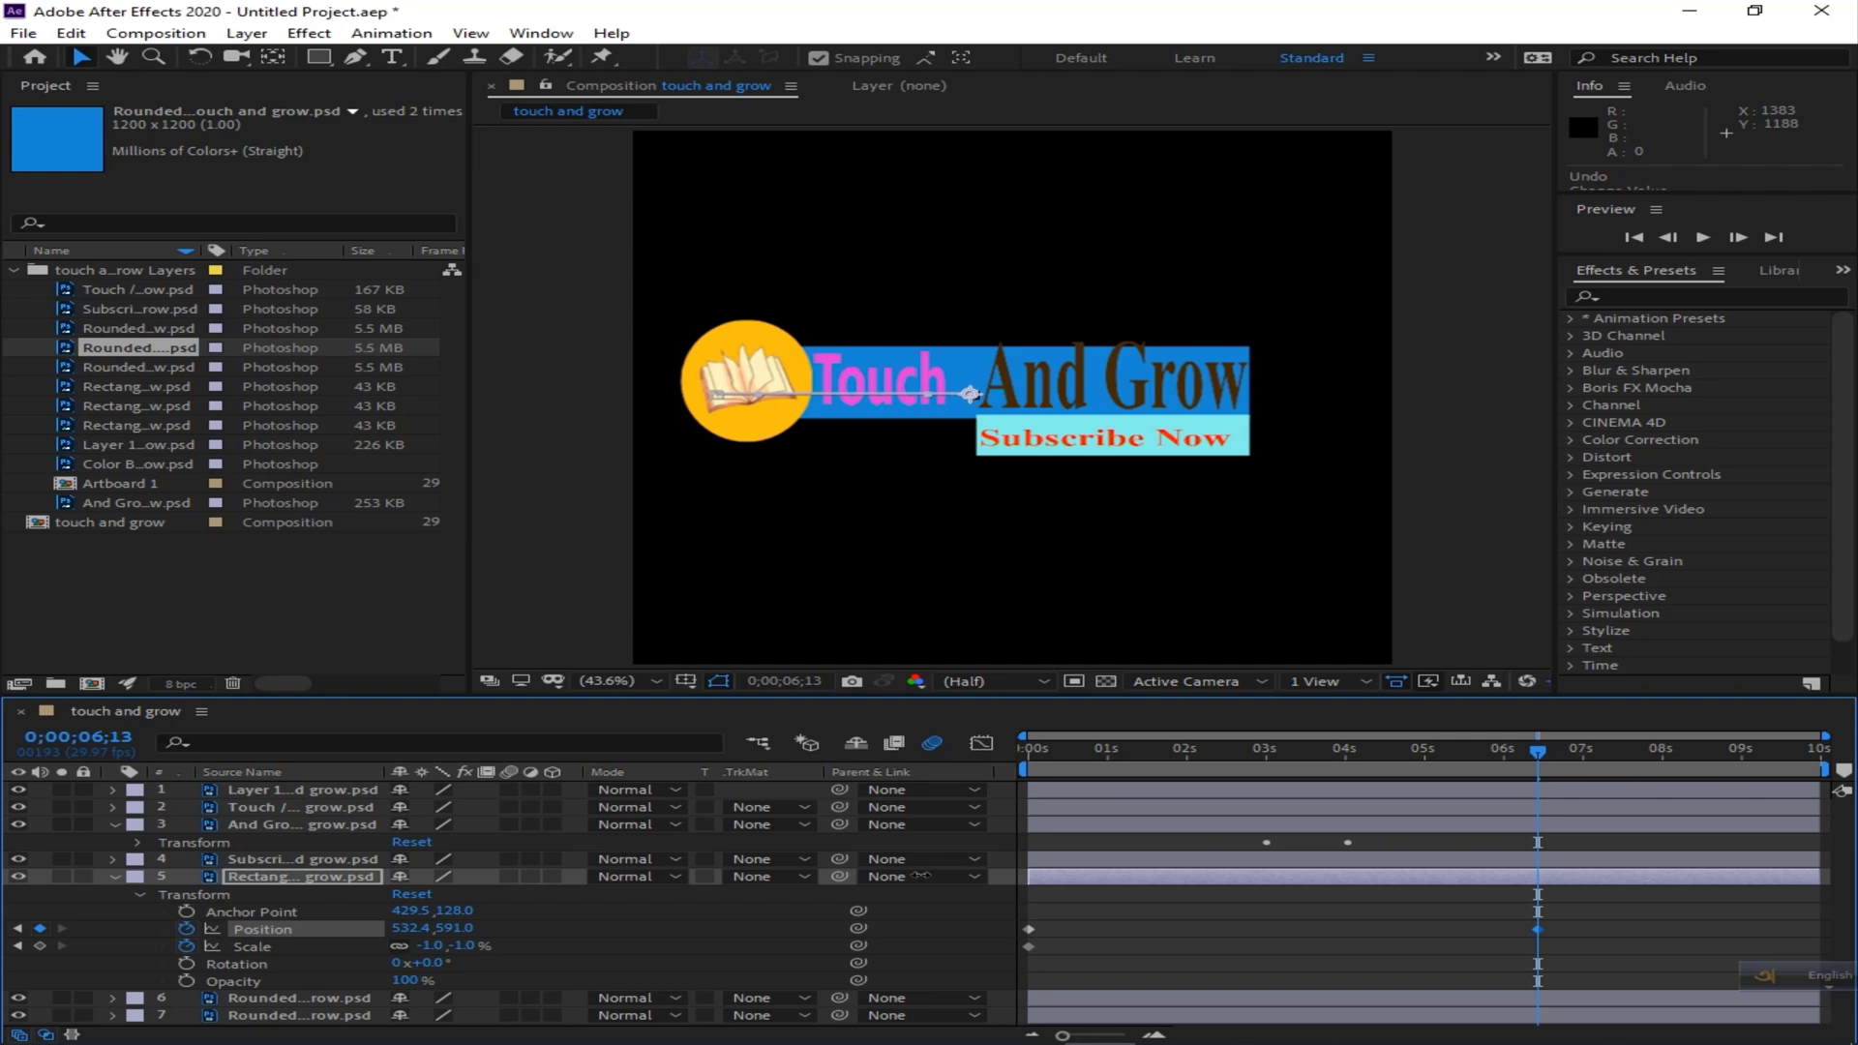
{"action": "left_click_drag", "start_coordinate": [917, 875], "coordinate": [888, 890]}
{"action": "left_click_drag", "start_coordinate": [432, 952], "coordinate": [431, 947]}
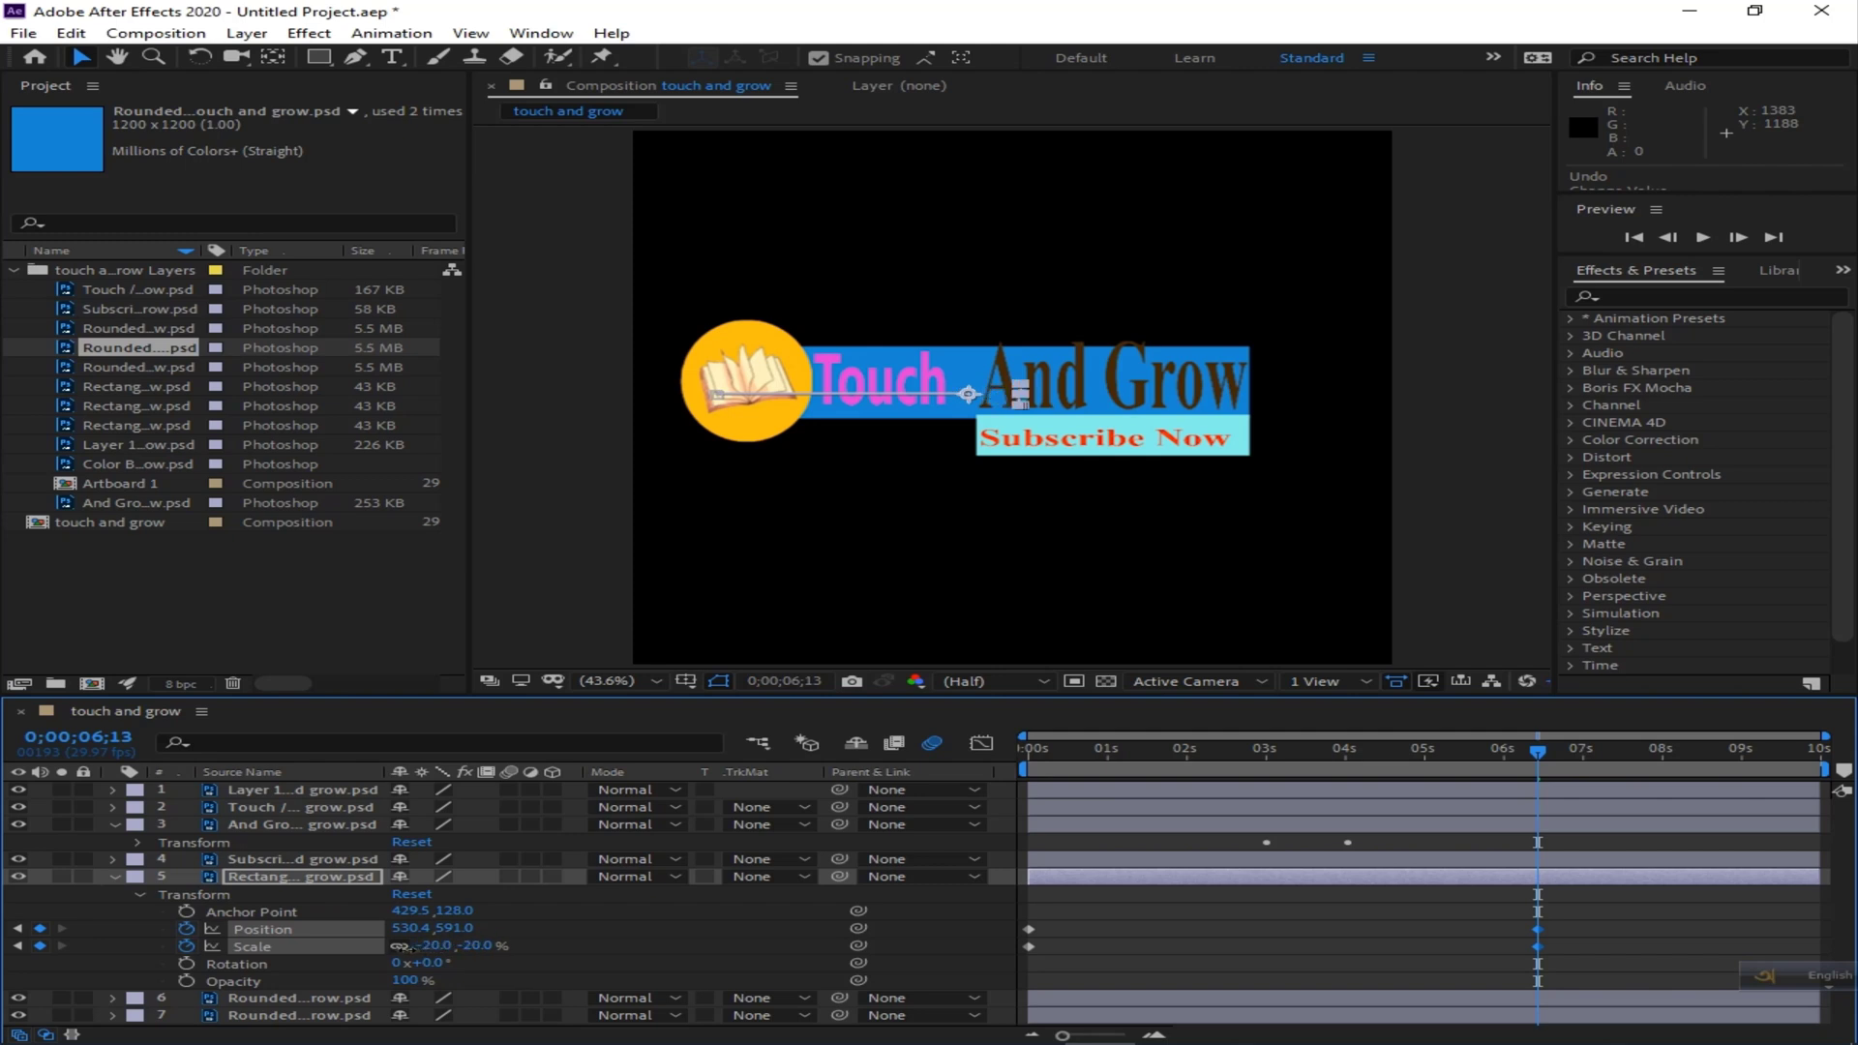
{"action": "left_click_drag", "start_coordinate": [381, 949], "coordinate": [291, 958]}
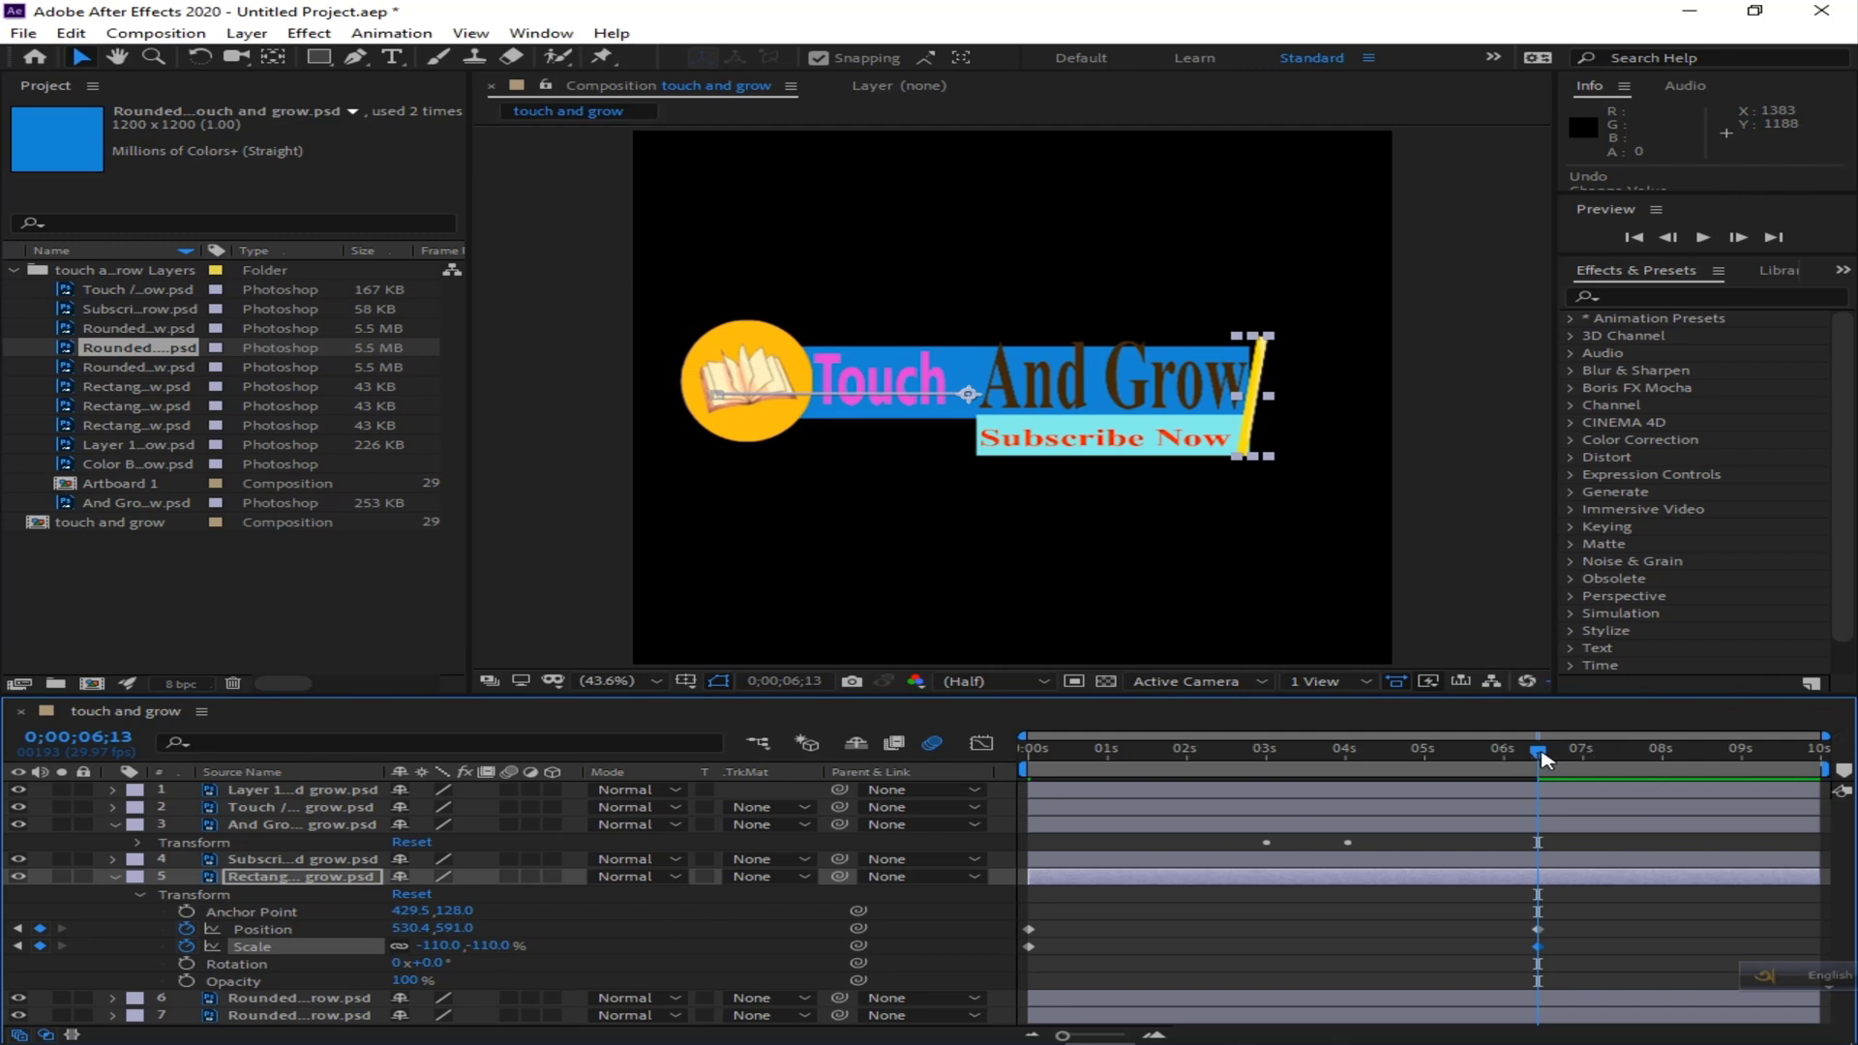
Preview the yellow slash's animation, dismissing the disk cache warning, and stop at 0;00;09;13.
{"action": "key", "text": "space"}
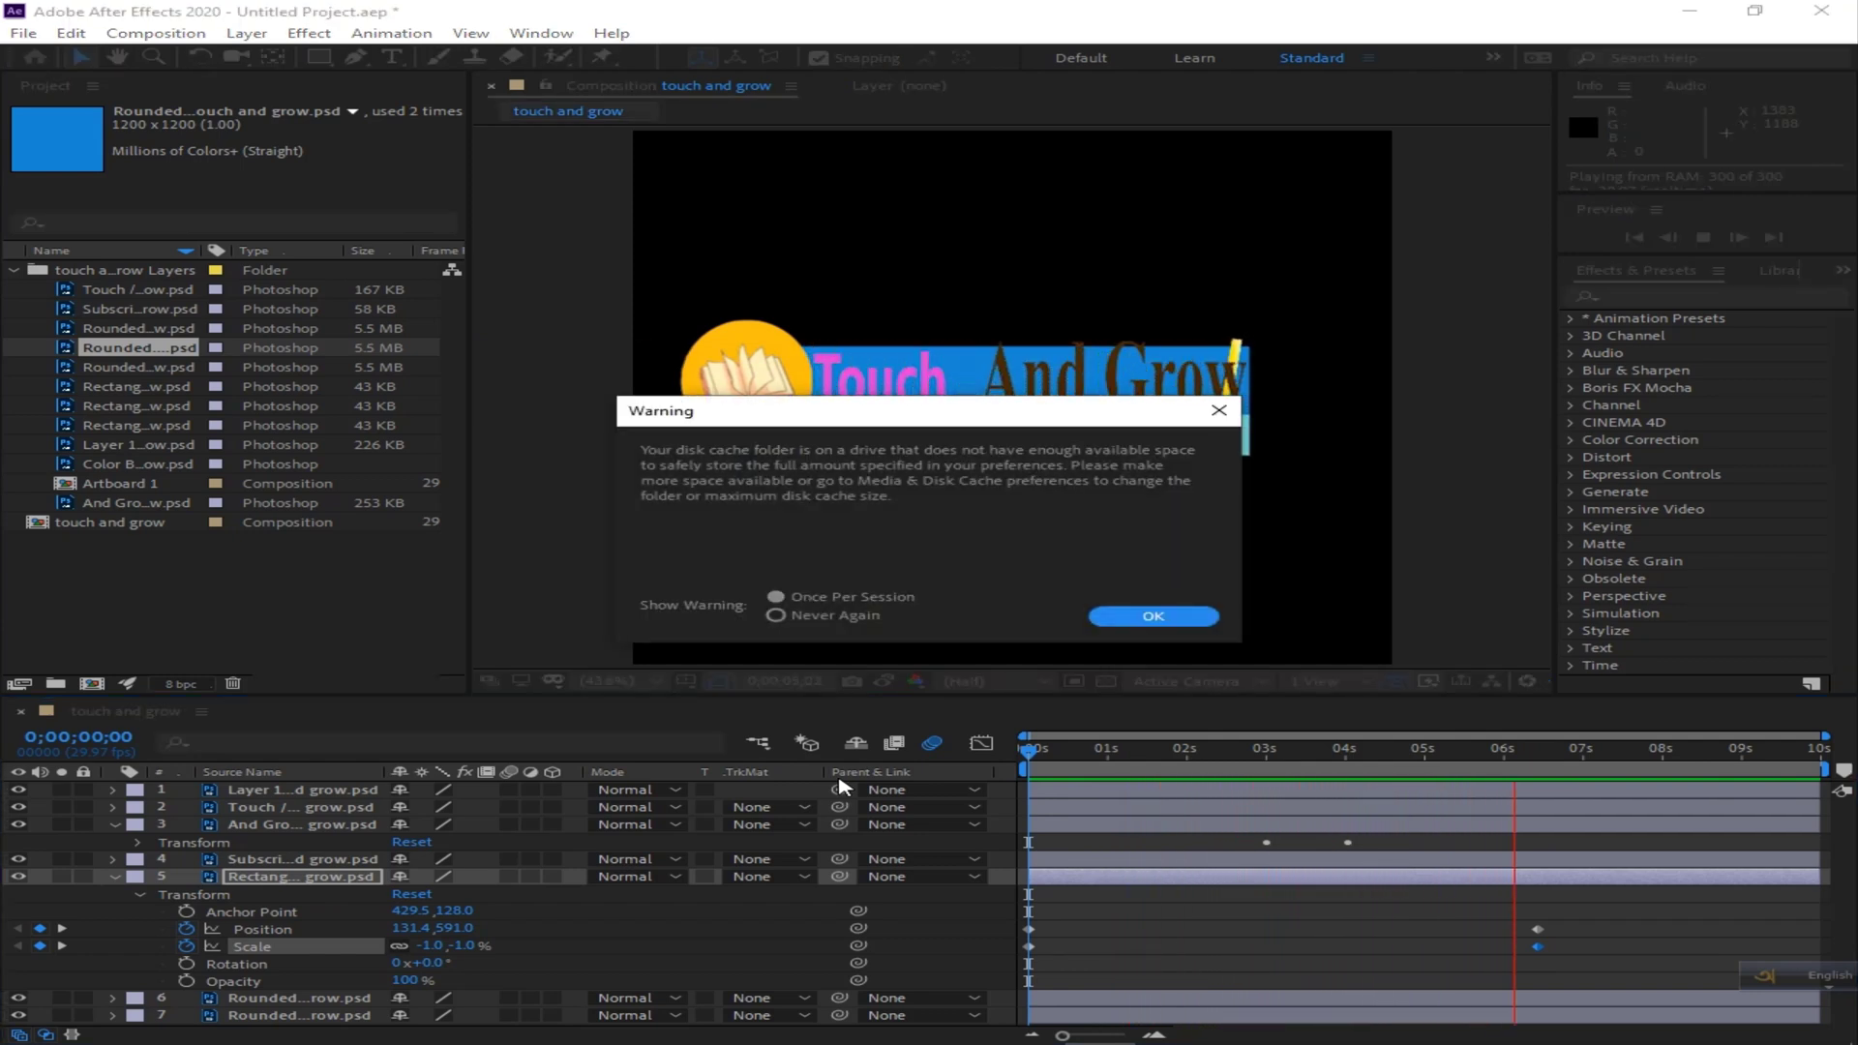
{"action": "left_click", "coordinate": [1158, 618]}
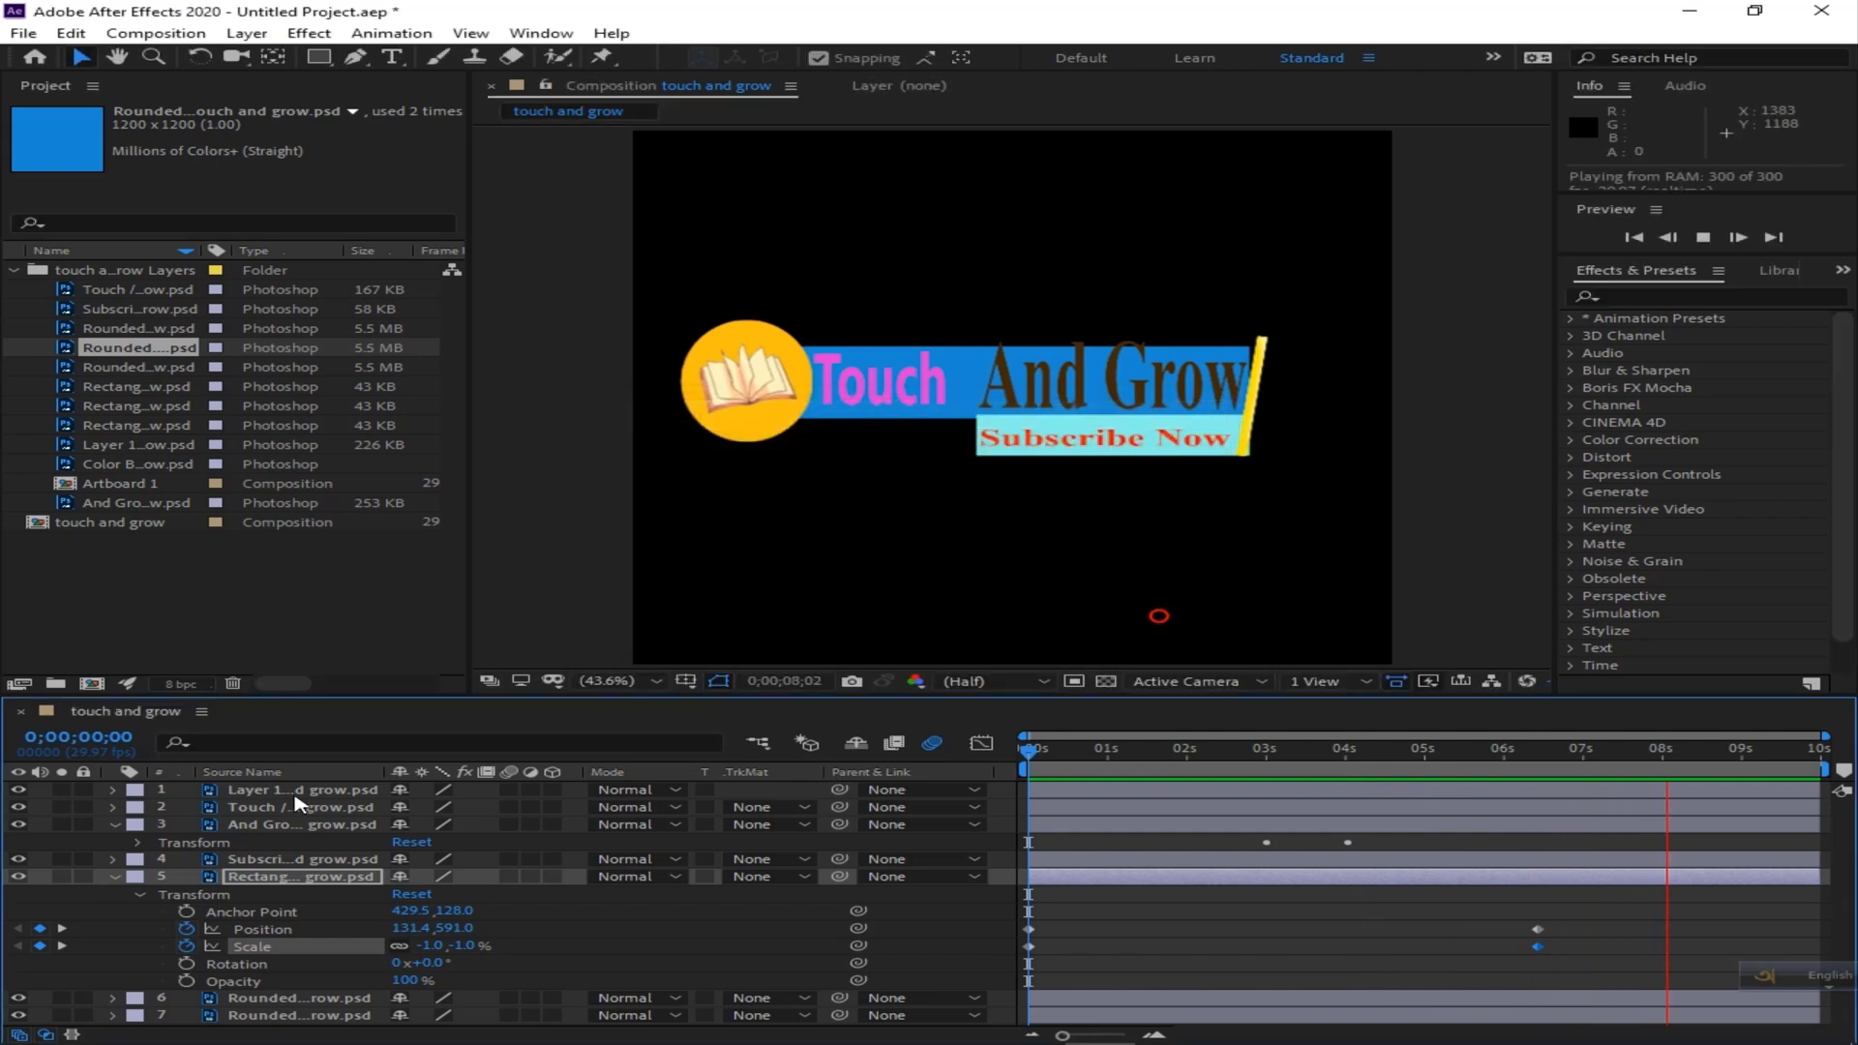
{"action": "key", "text": "space"}
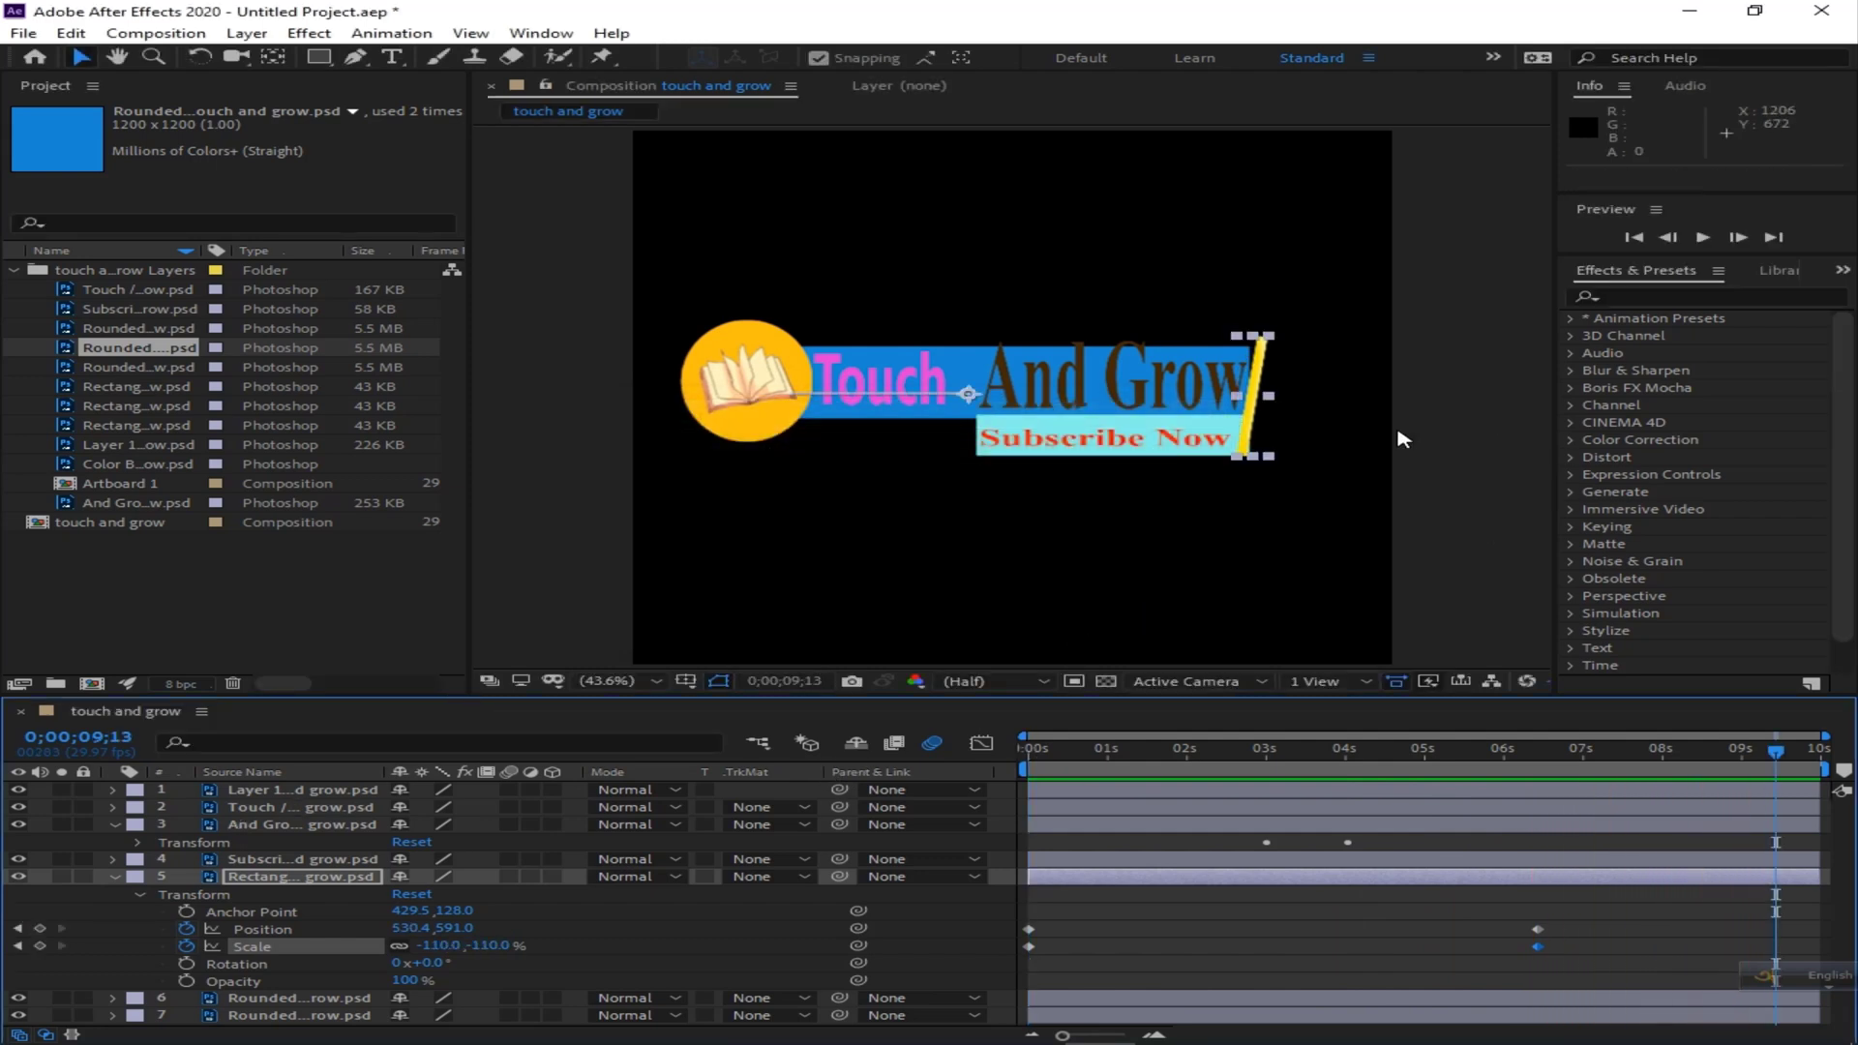
Keyframe the yellow slash's position between Touch and And Grow at 81.4, 610.5 at 0;00;09;13 and preview the animation.
{"action": "left_click_drag", "start_coordinate": [1242, 394], "coordinate": [977, 417]}
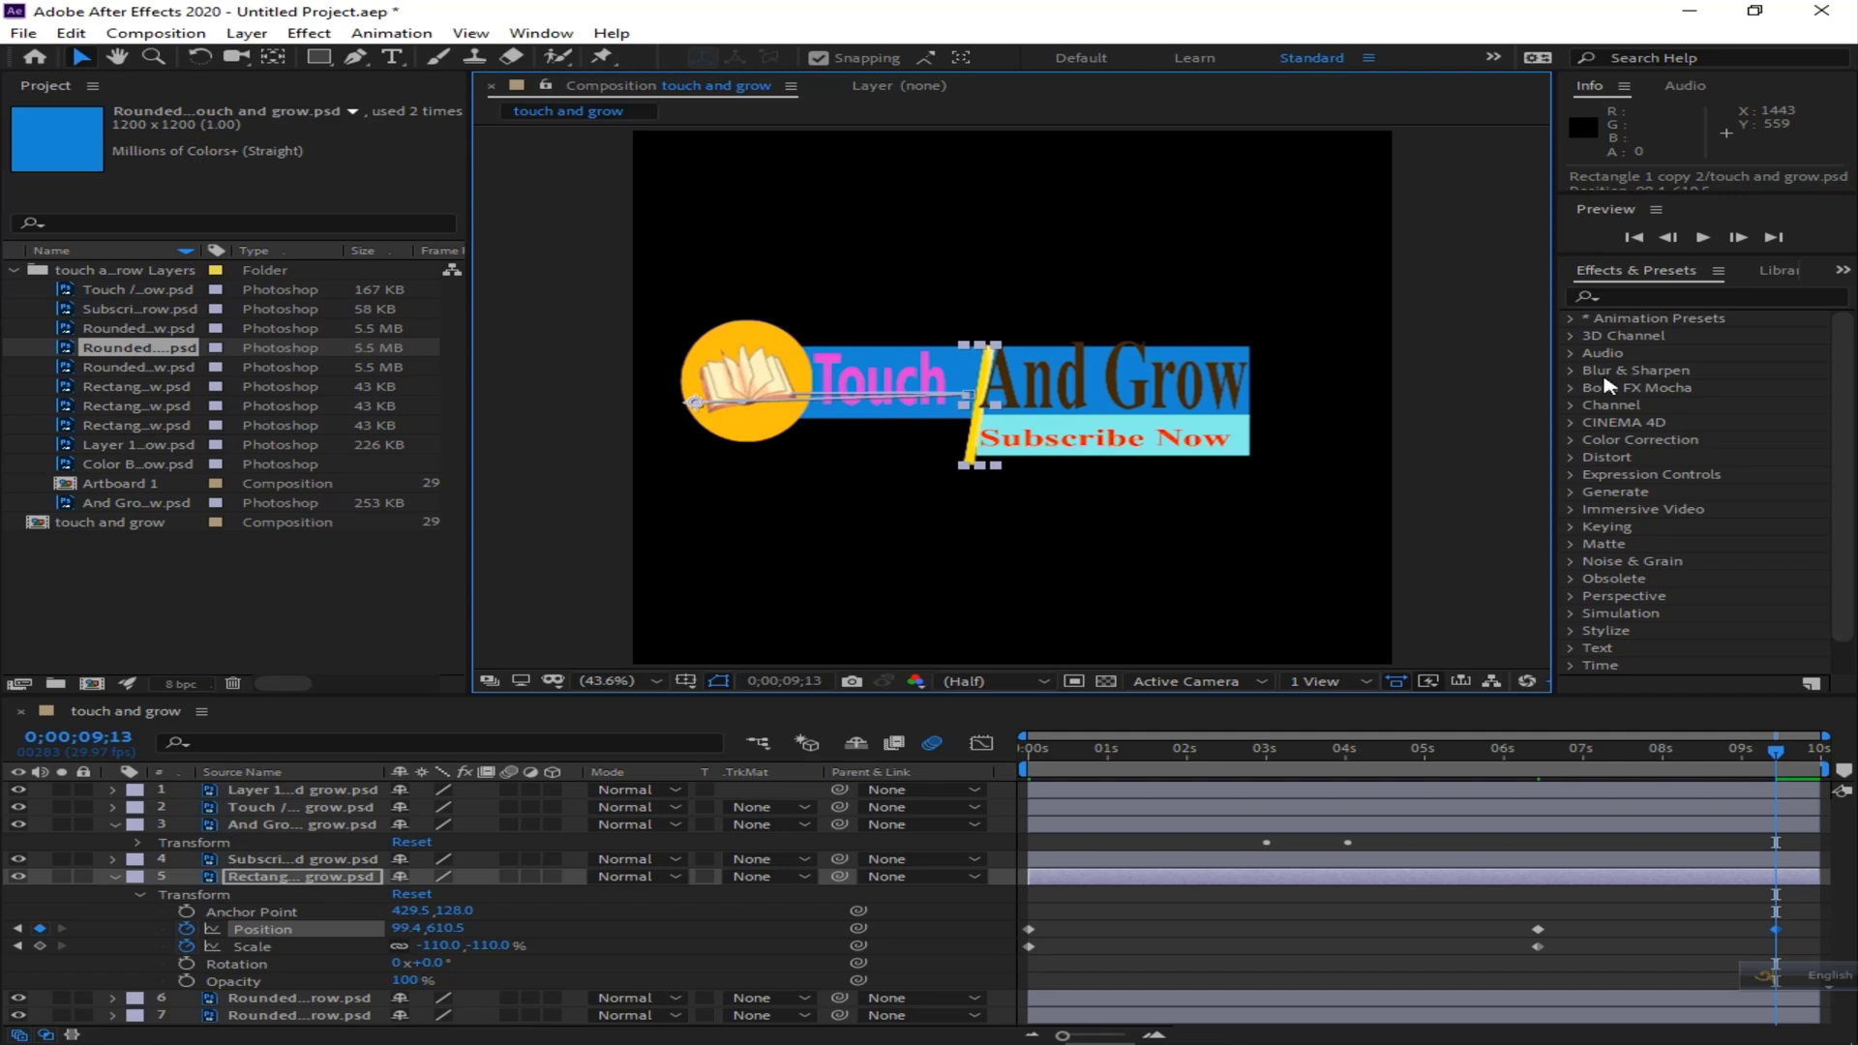
{"action": "key", "text": "Left"}
{"action": "key", "text": "Left"}
{"action": "key", "text": "Left"}
{"action": "key", "text": "Left"}
{"action": "key", "text": "Left"}
{"action": "key", "text": "Left"}
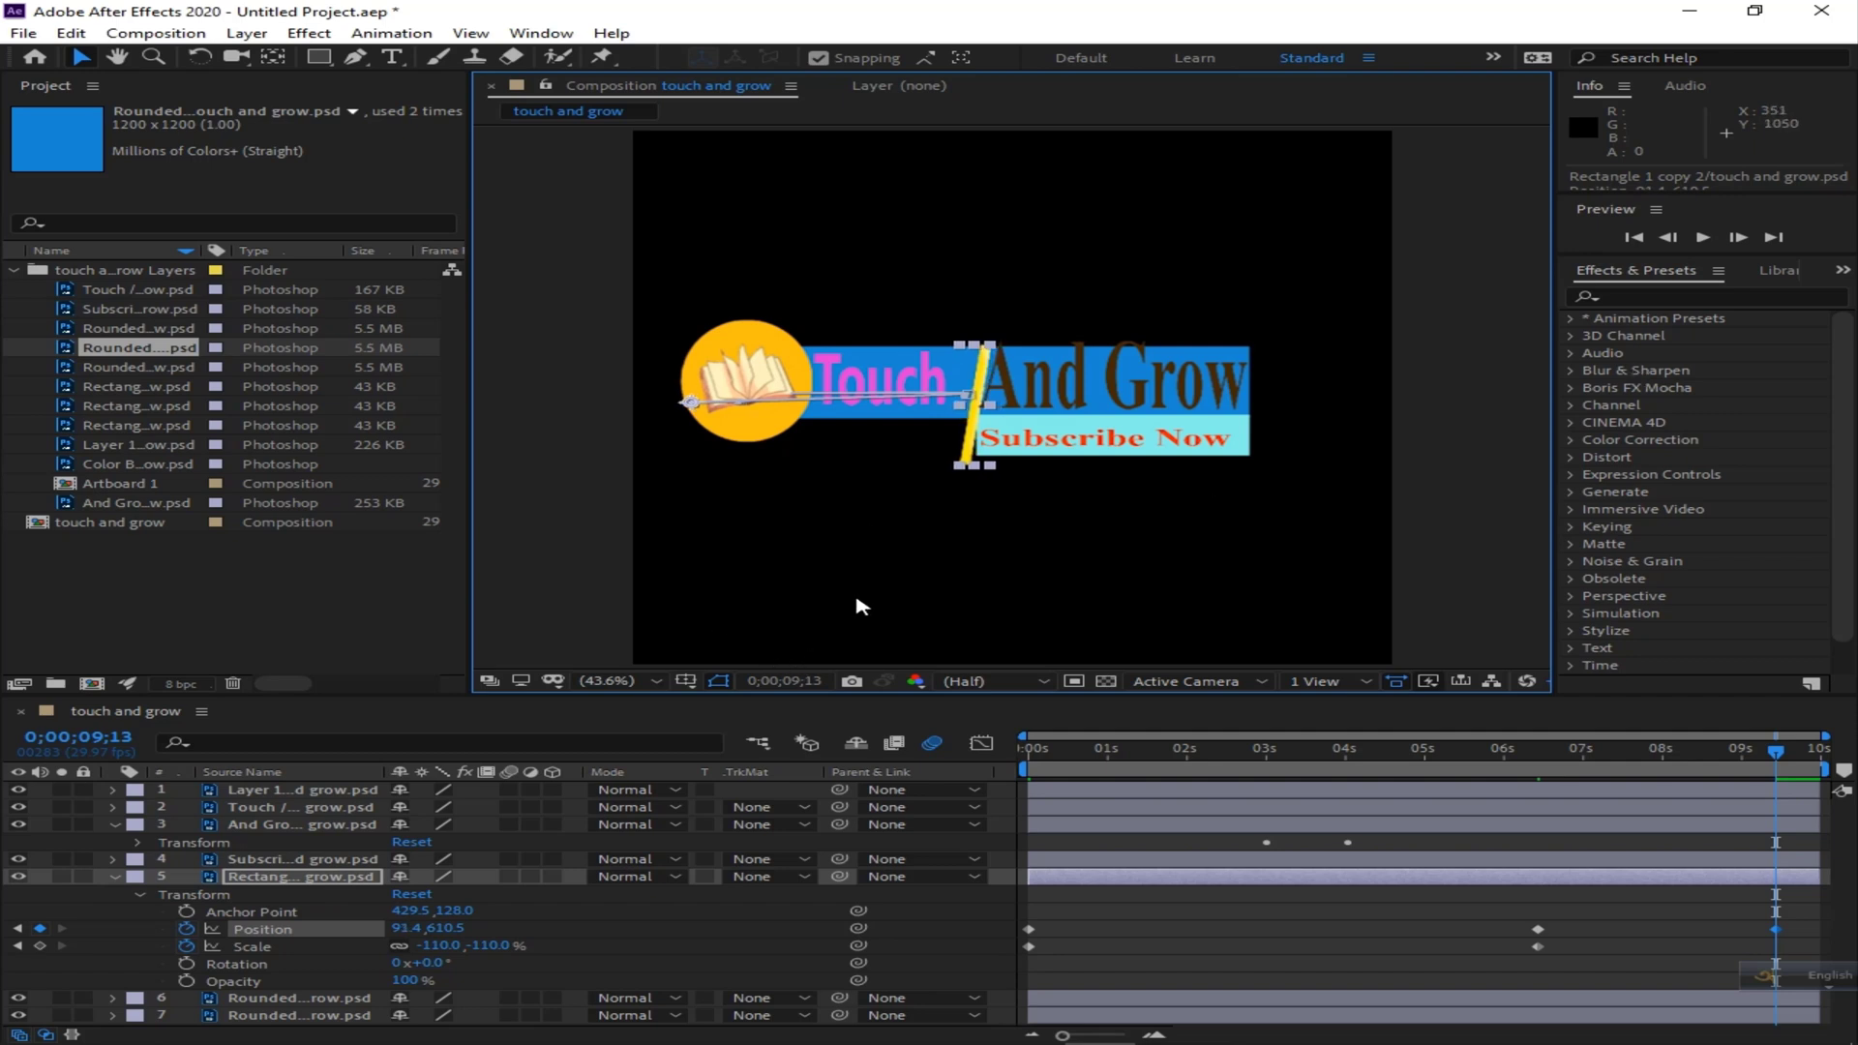
{"action": "key", "text": "Left"}
{"action": "key", "text": "Left"}
{"action": "key", "text": "Left"}
{"action": "key", "text": "Left"}
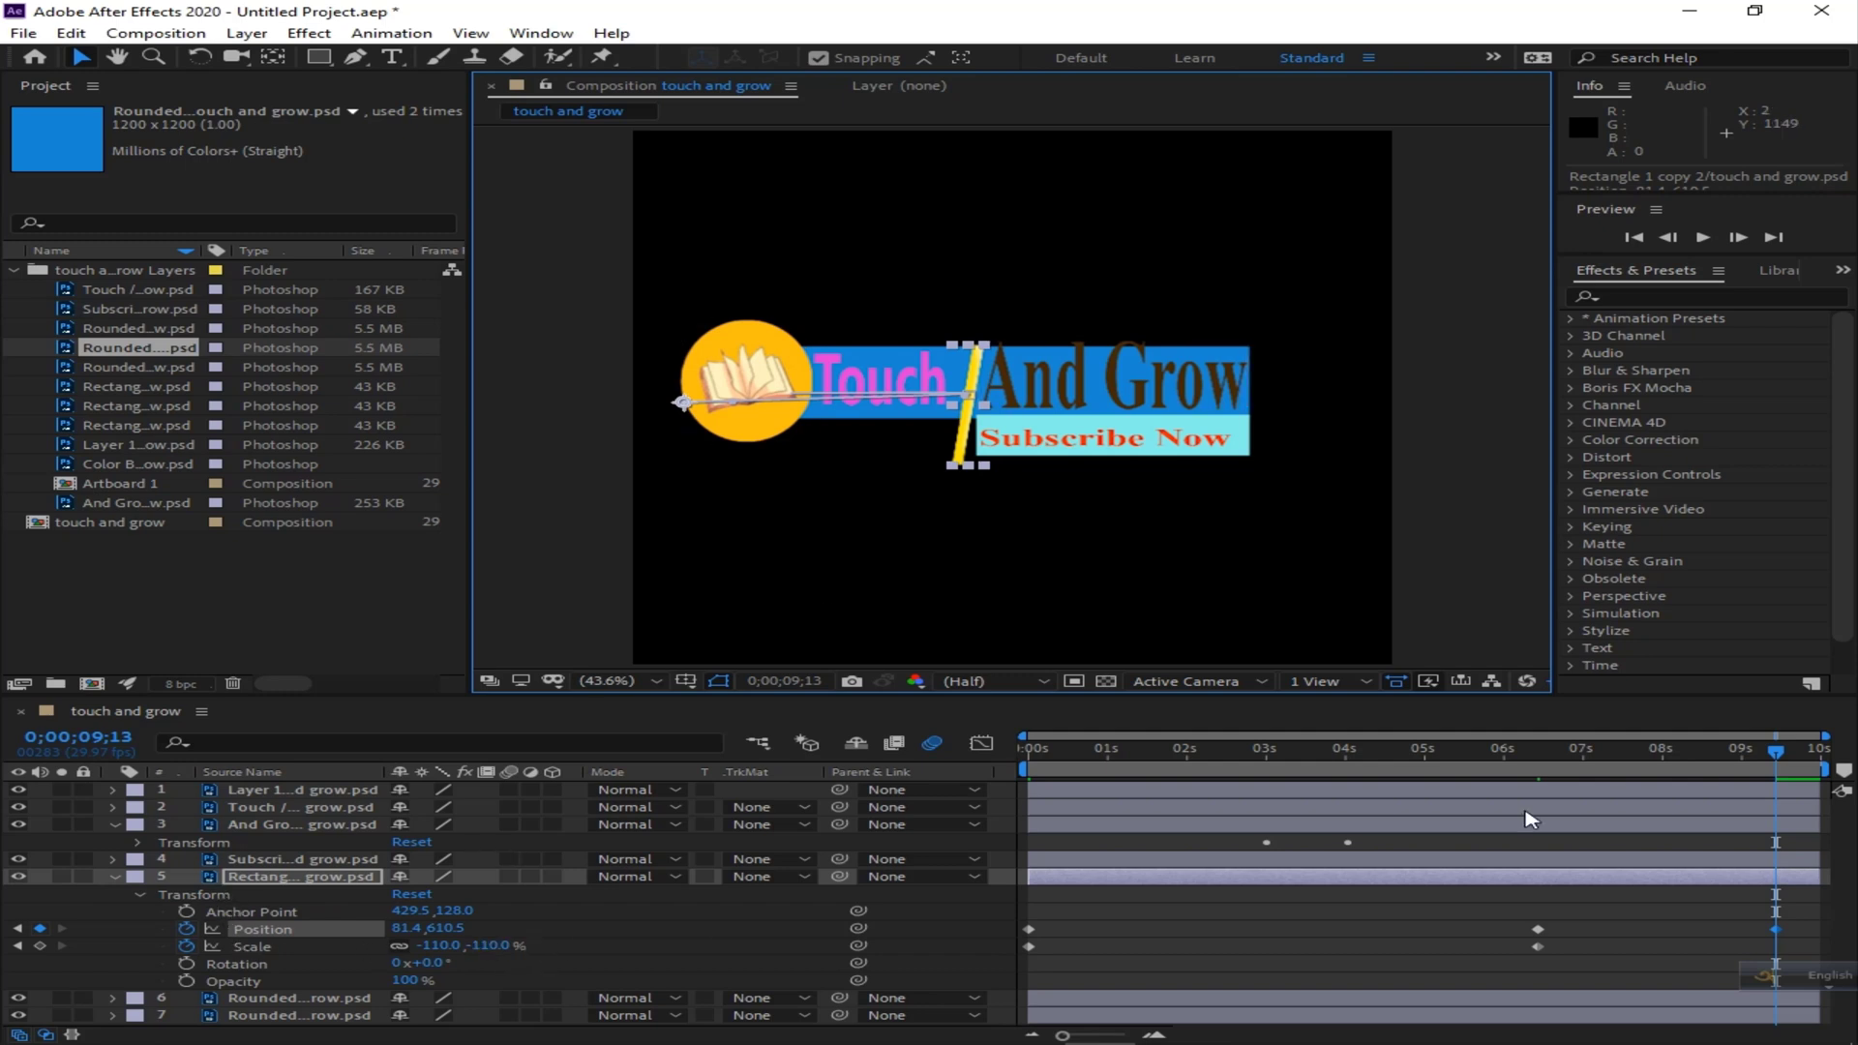
{"action": "left_click", "coordinate": [1785, 763]}
{"action": "key", "text": "space"}
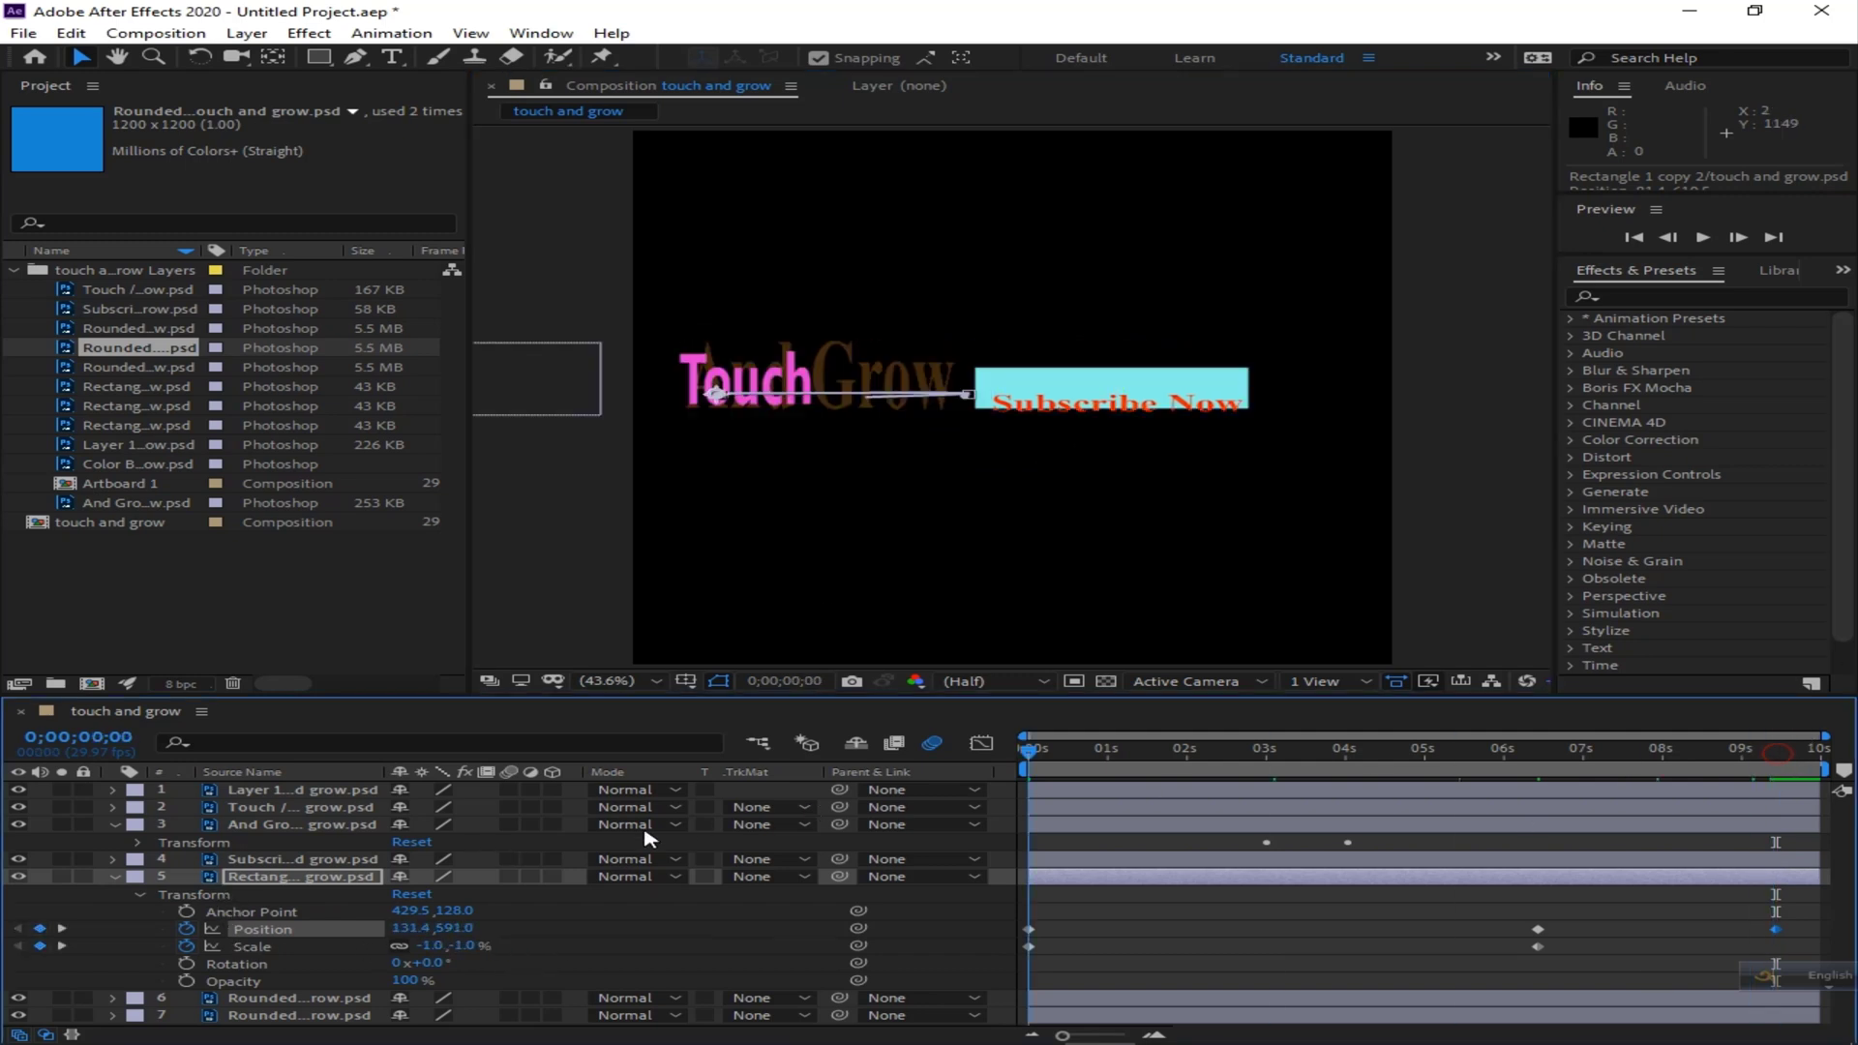